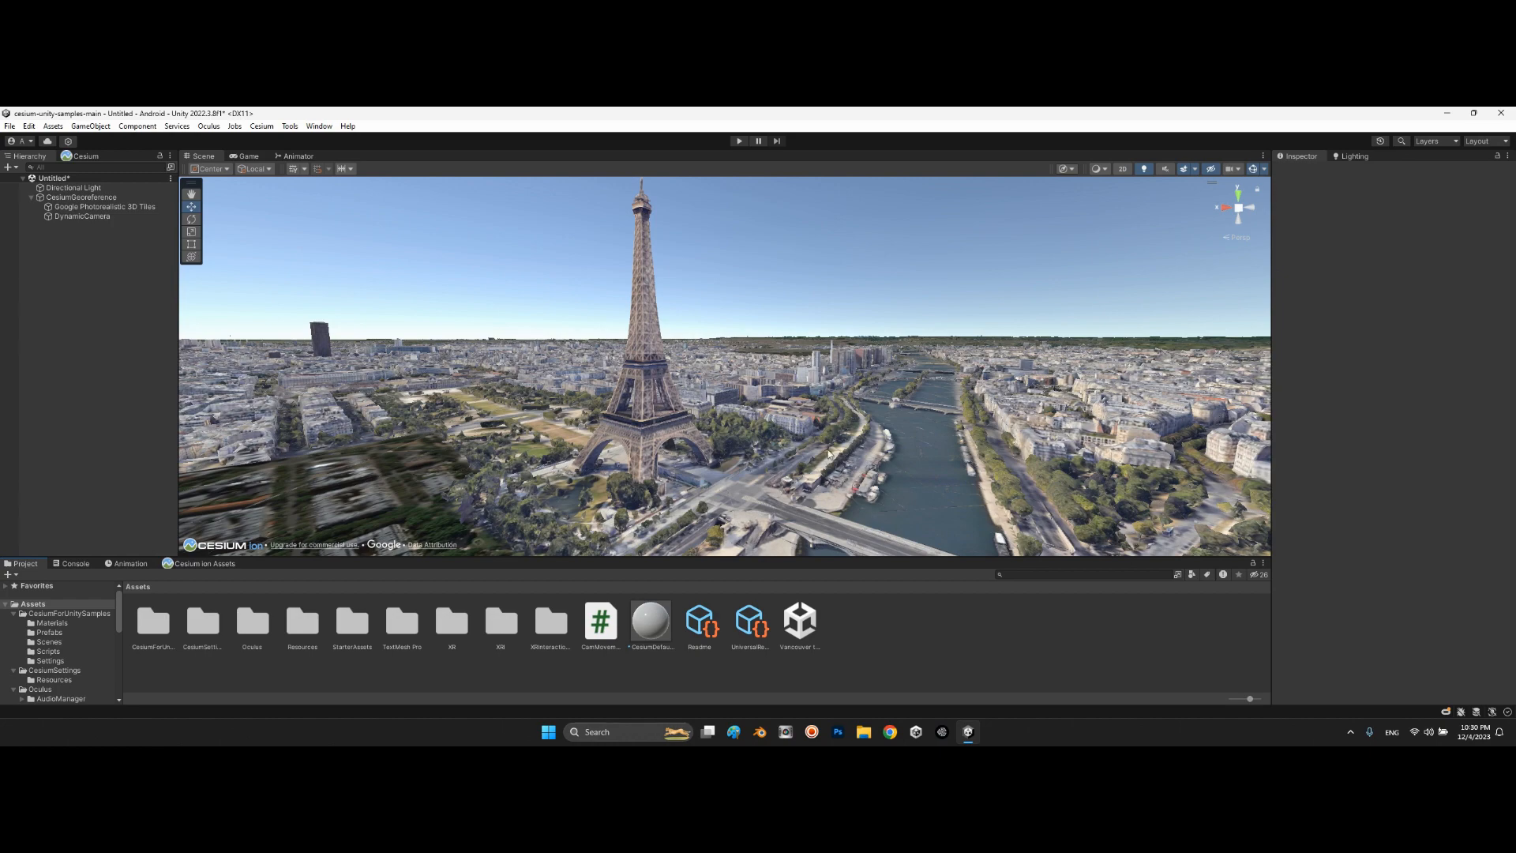
Set the Directional Light's color to pure white, FFFFFF
{"action": "right_click_drag", "start_coordinate": [805, 468], "coordinate": [721, 449]}
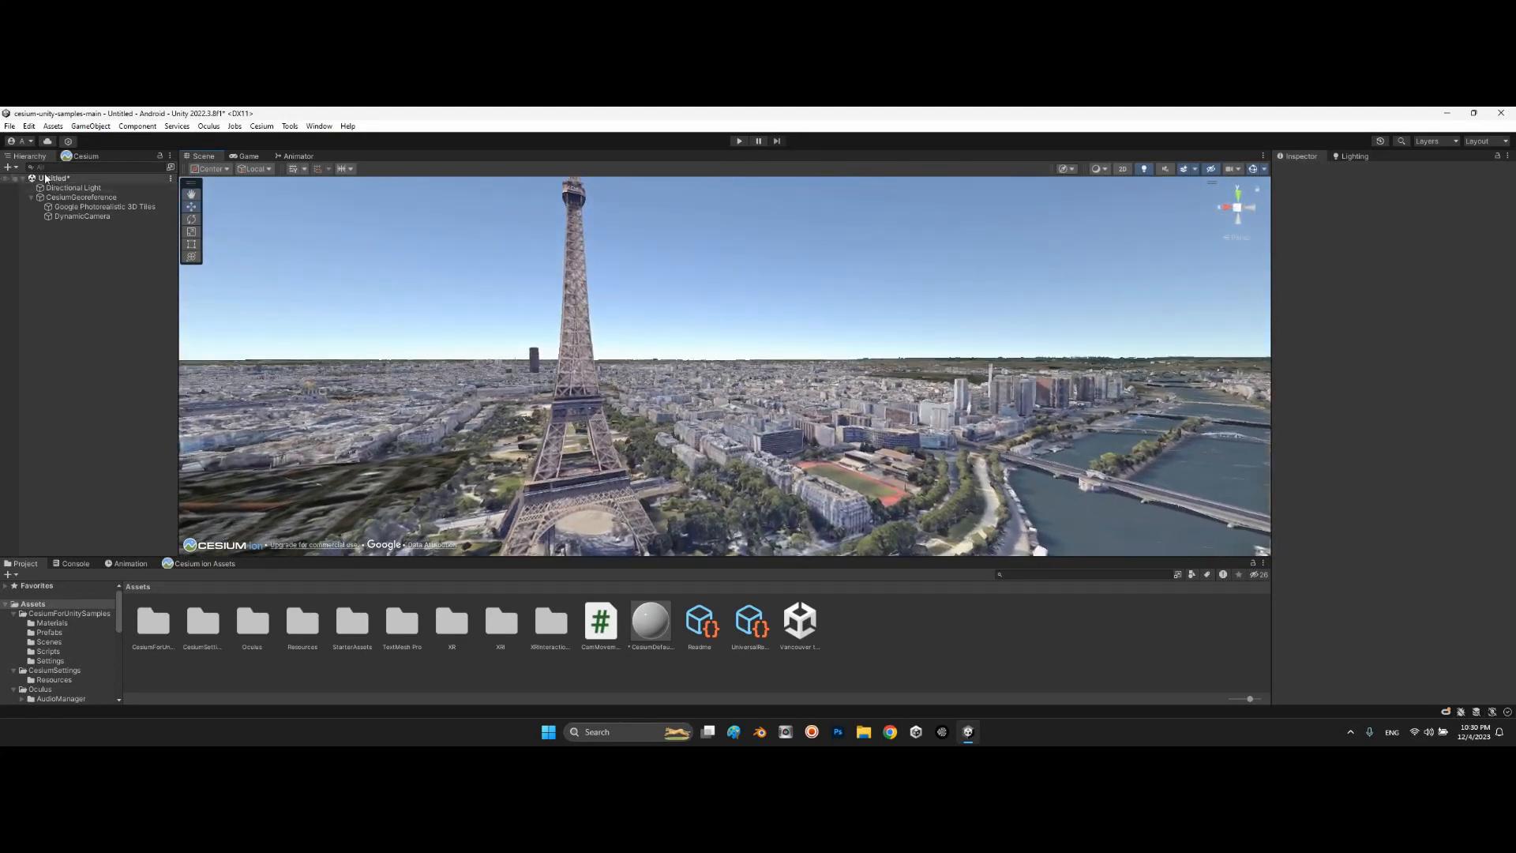
{"action": "left_click", "coordinate": [71, 188]}
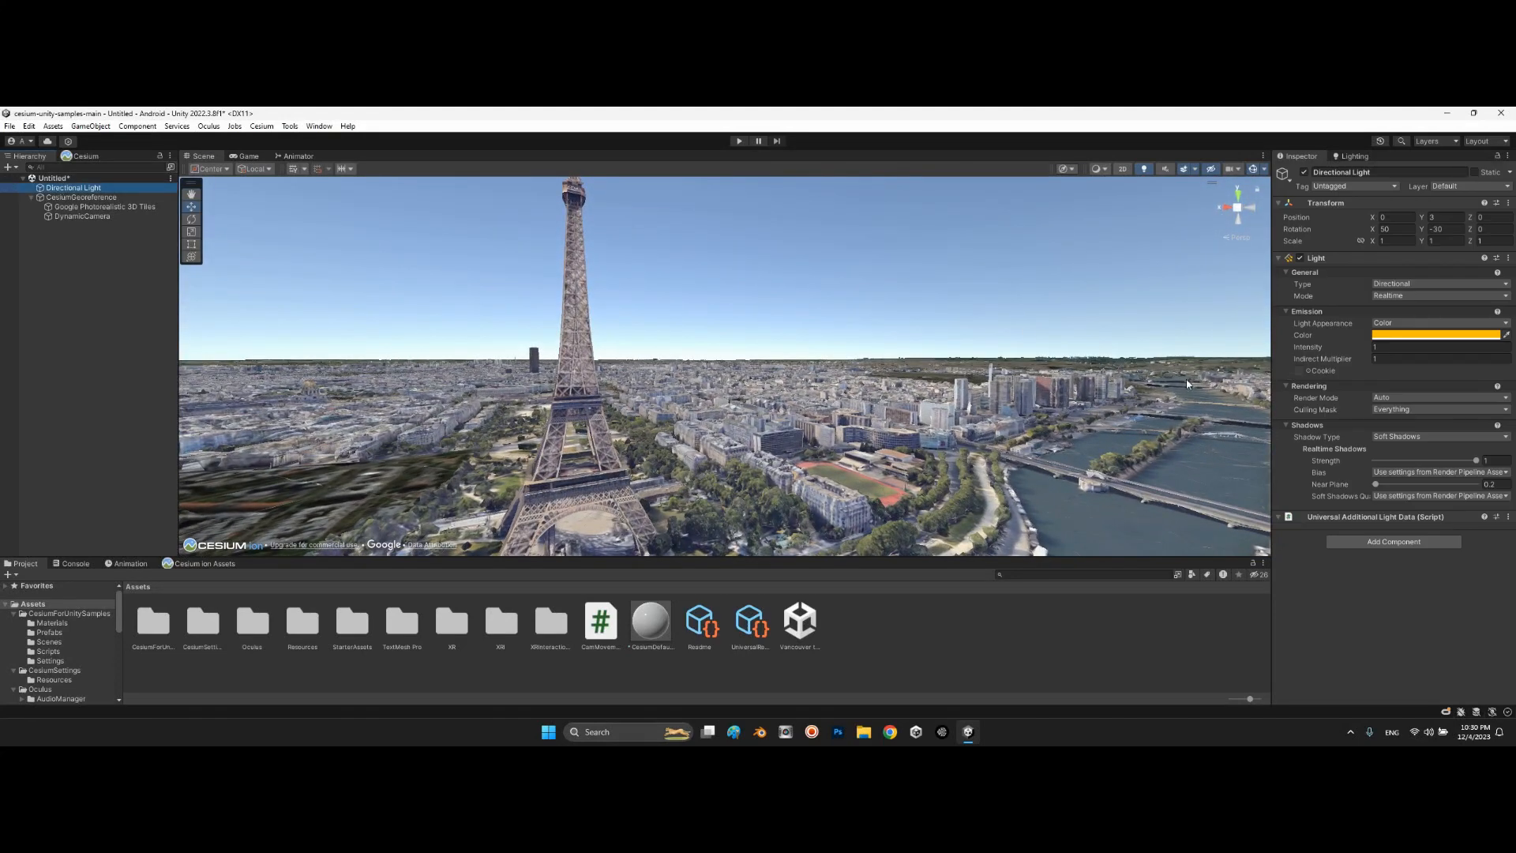
{"action": "left_click", "coordinate": [1394, 336]}
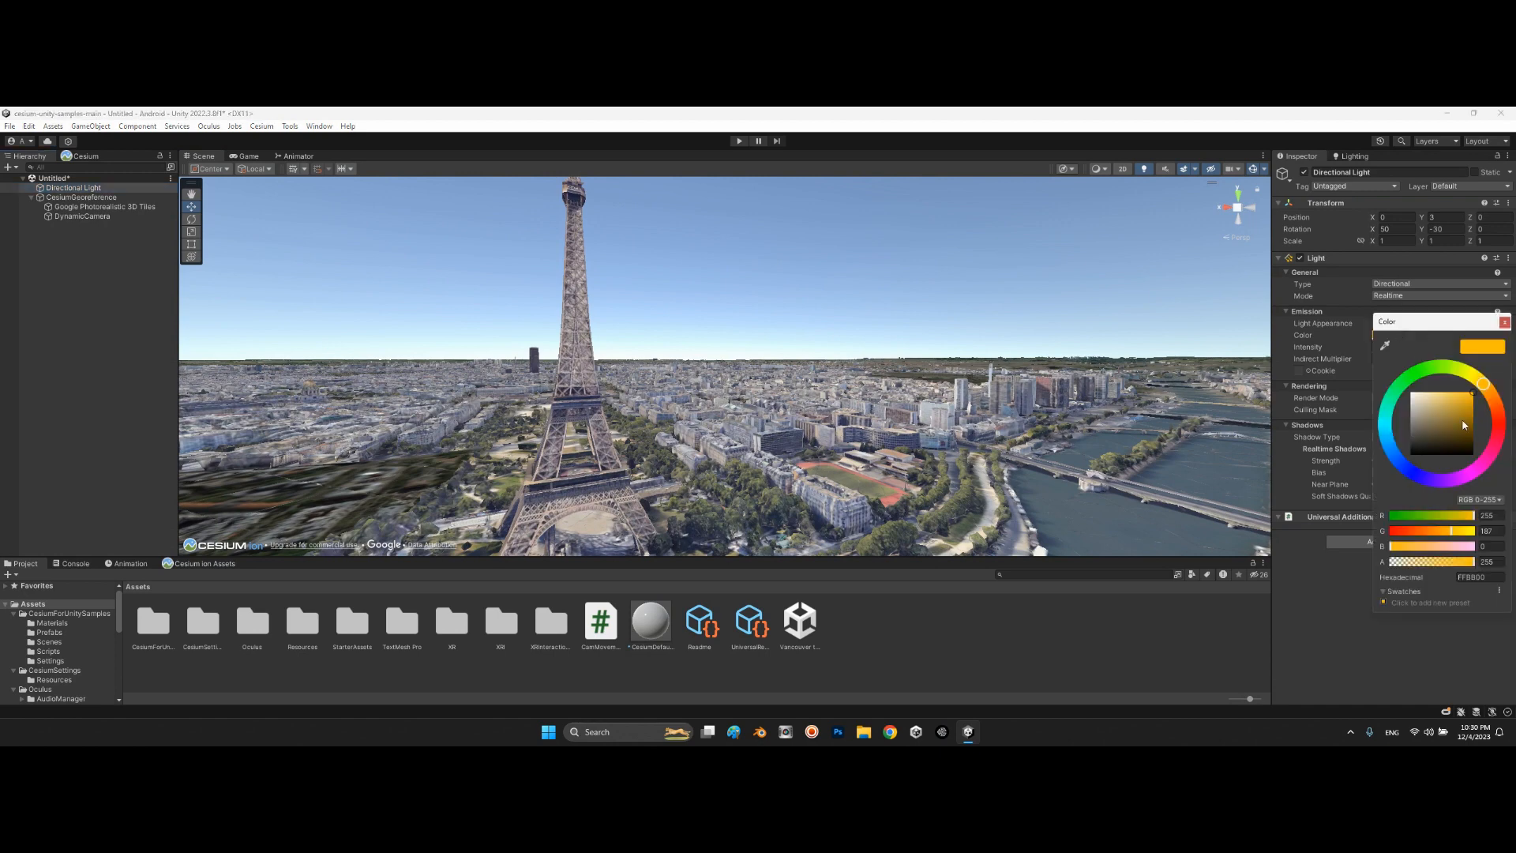
{"action": "left_click_drag", "start_coordinate": [1461, 412], "coordinate": [1468, 421]}
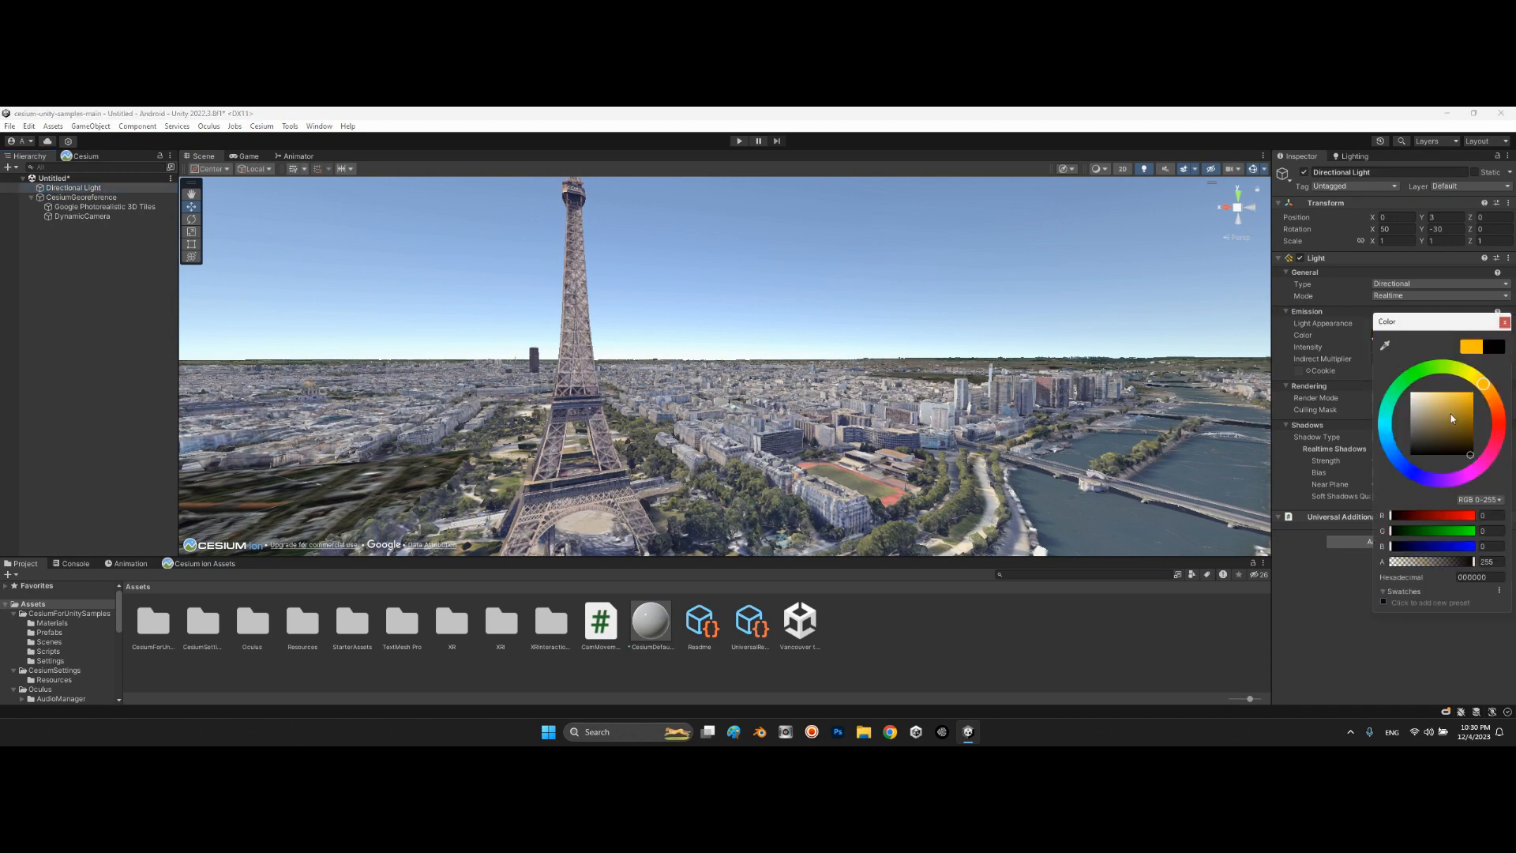
{"action": "left_click", "coordinate": [1435, 393]}
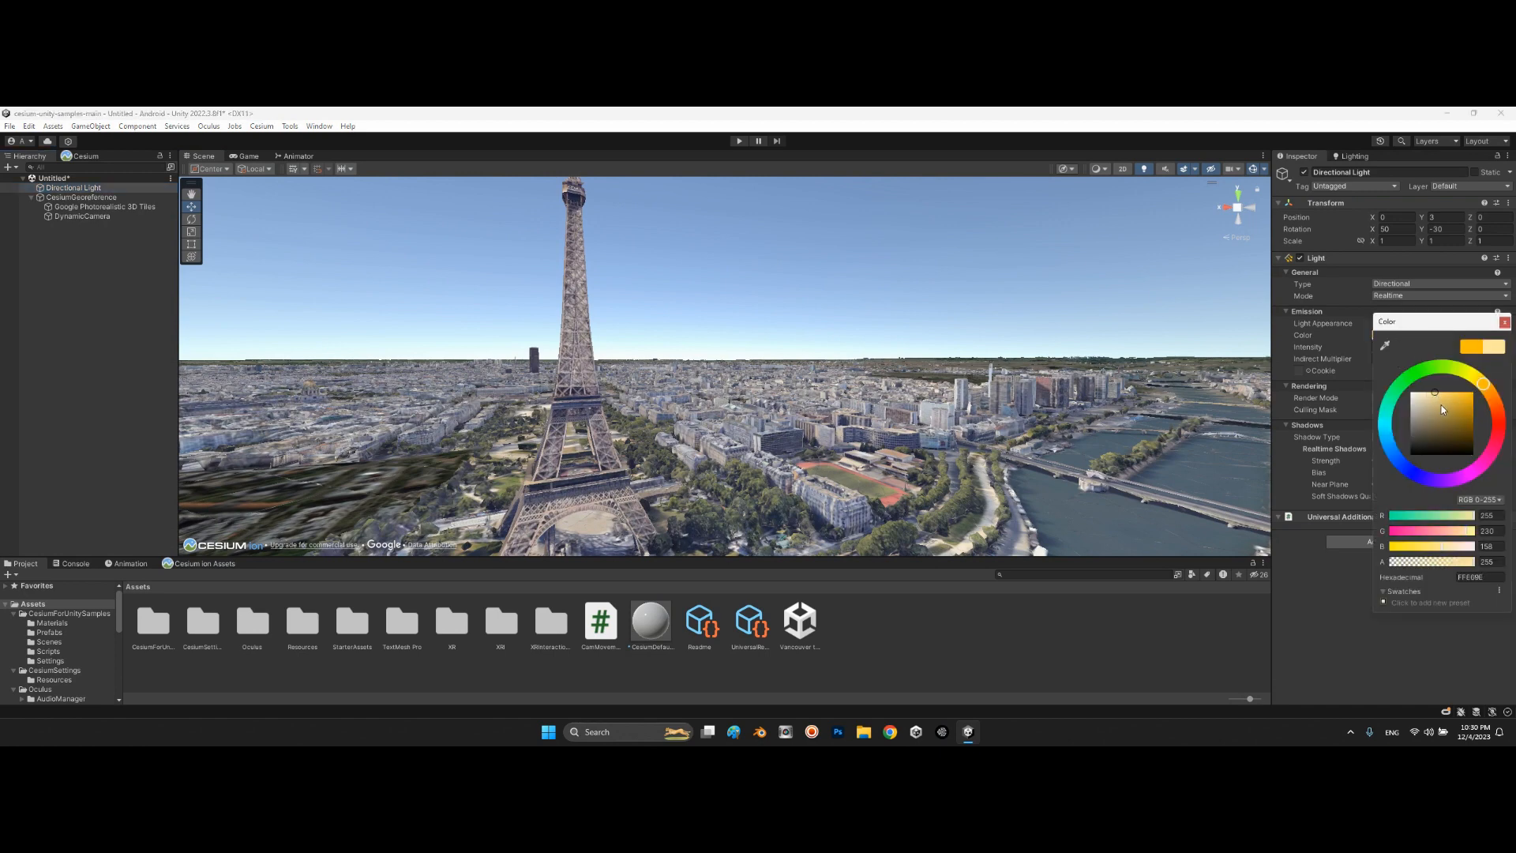
{"action": "mouse_move", "coordinate": [1470, 374]}
{"action": "left_mouse_down"}
{"action": "mouse_move", "coordinate": [1419, 371]}
{"action": "mouse_move", "coordinate": [1489, 393]}
{"action": "mouse_move", "coordinate": [1371, 364]}
{"action": "mouse_move", "coordinate": [1514, 350]}
{"action": "mouse_move", "coordinate": [1390, 347]}
{"action": "mouse_move", "coordinate": [1514, 347]}
{"action": "left_mouse_up"}
{"action": "left_click_drag", "start_coordinate": [1442, 384], "coordinate": [1271, 366]}
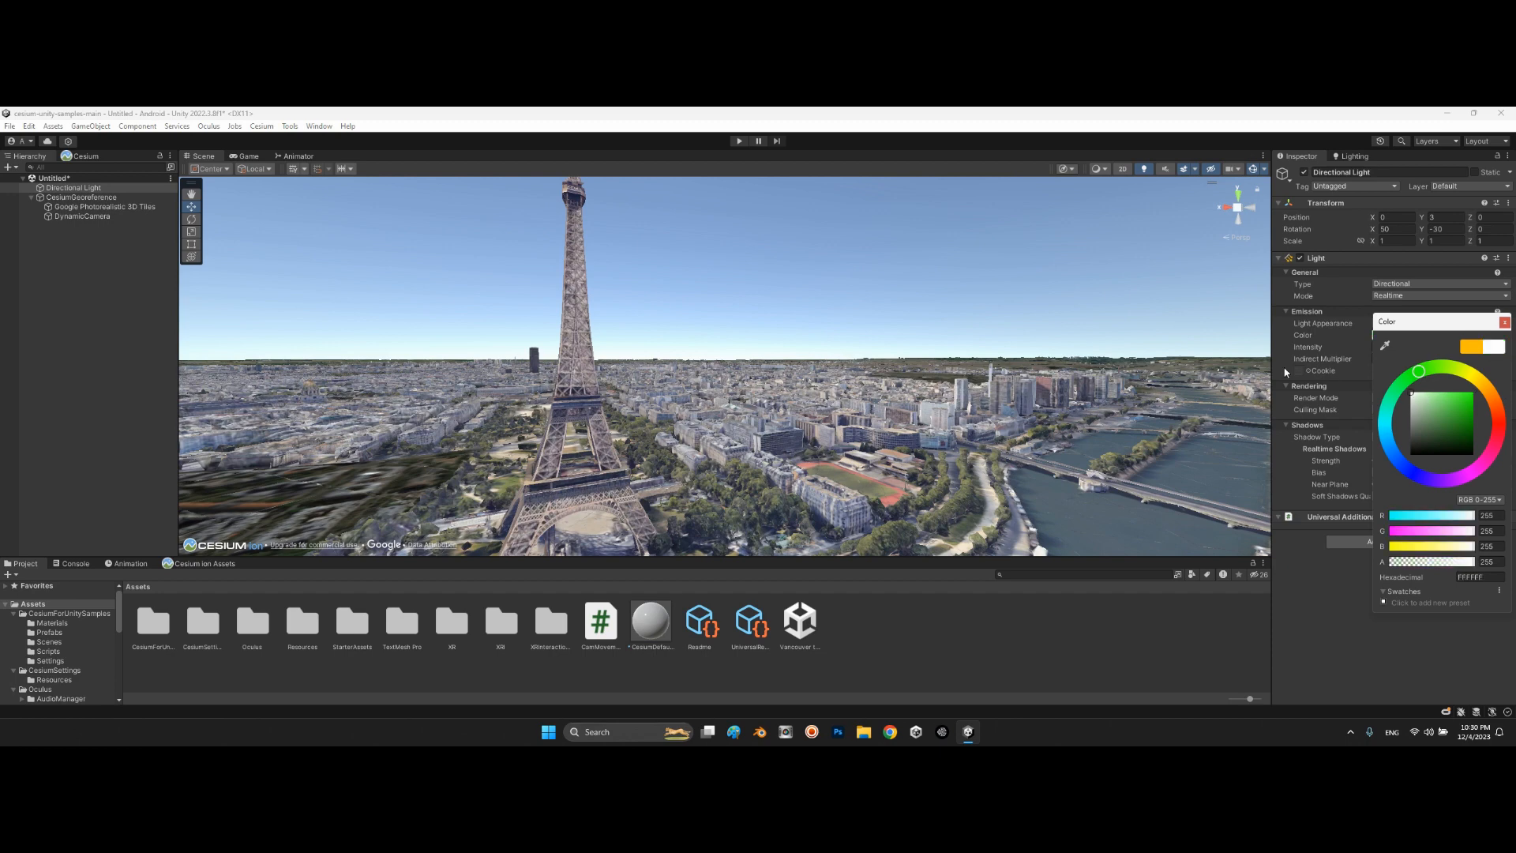
{"action": "left_click", "coordinate": [1506, 324]}
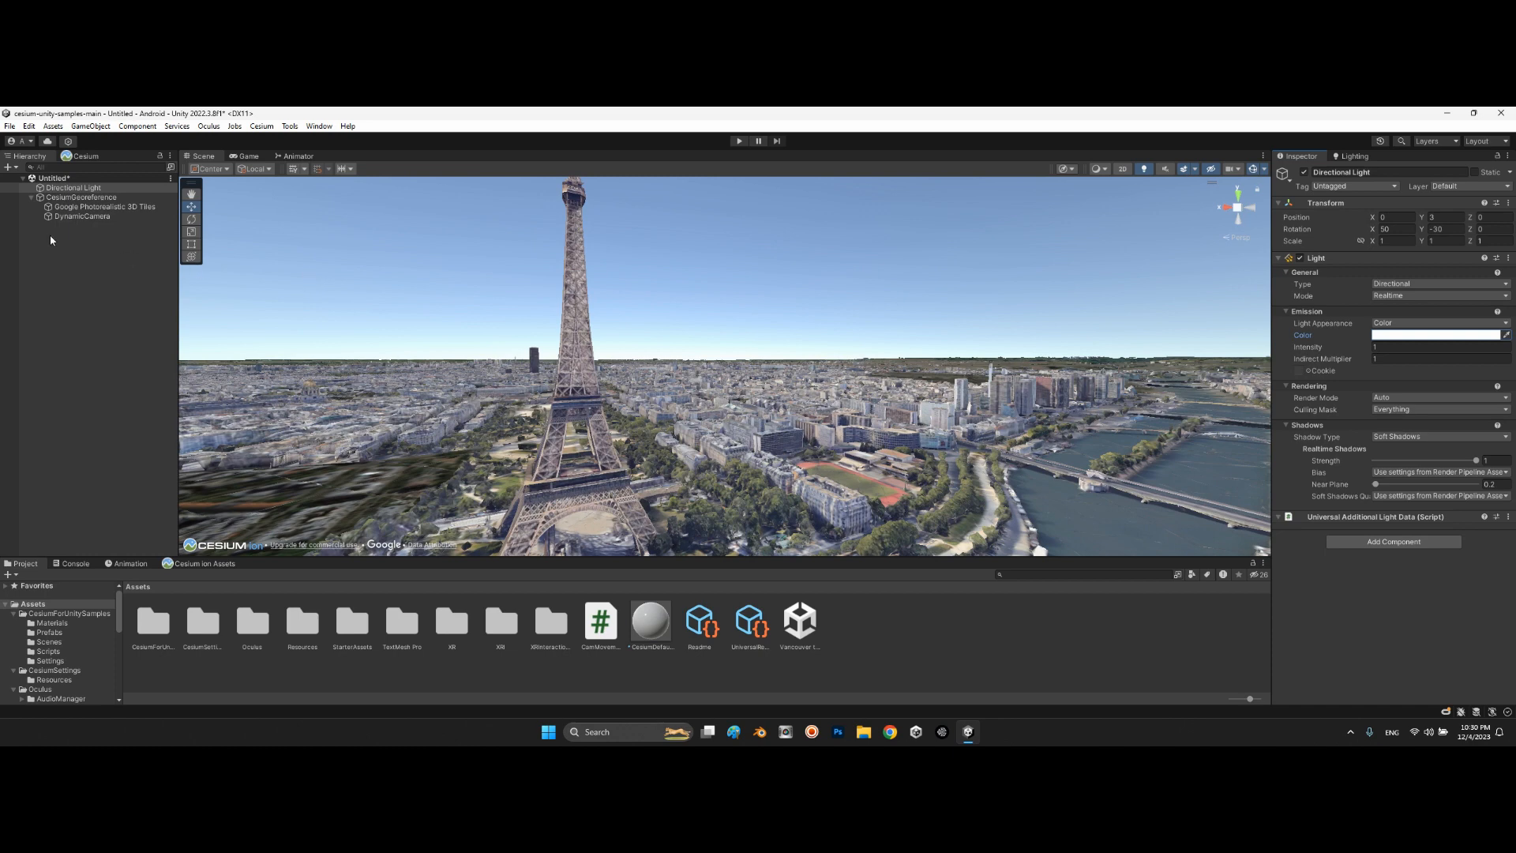
Look through the Google Photorealistic 3D Tiles tileset settings, the default tileset material and the asset creation options
{"action": "left_click", "coordinate": [70, 209]}
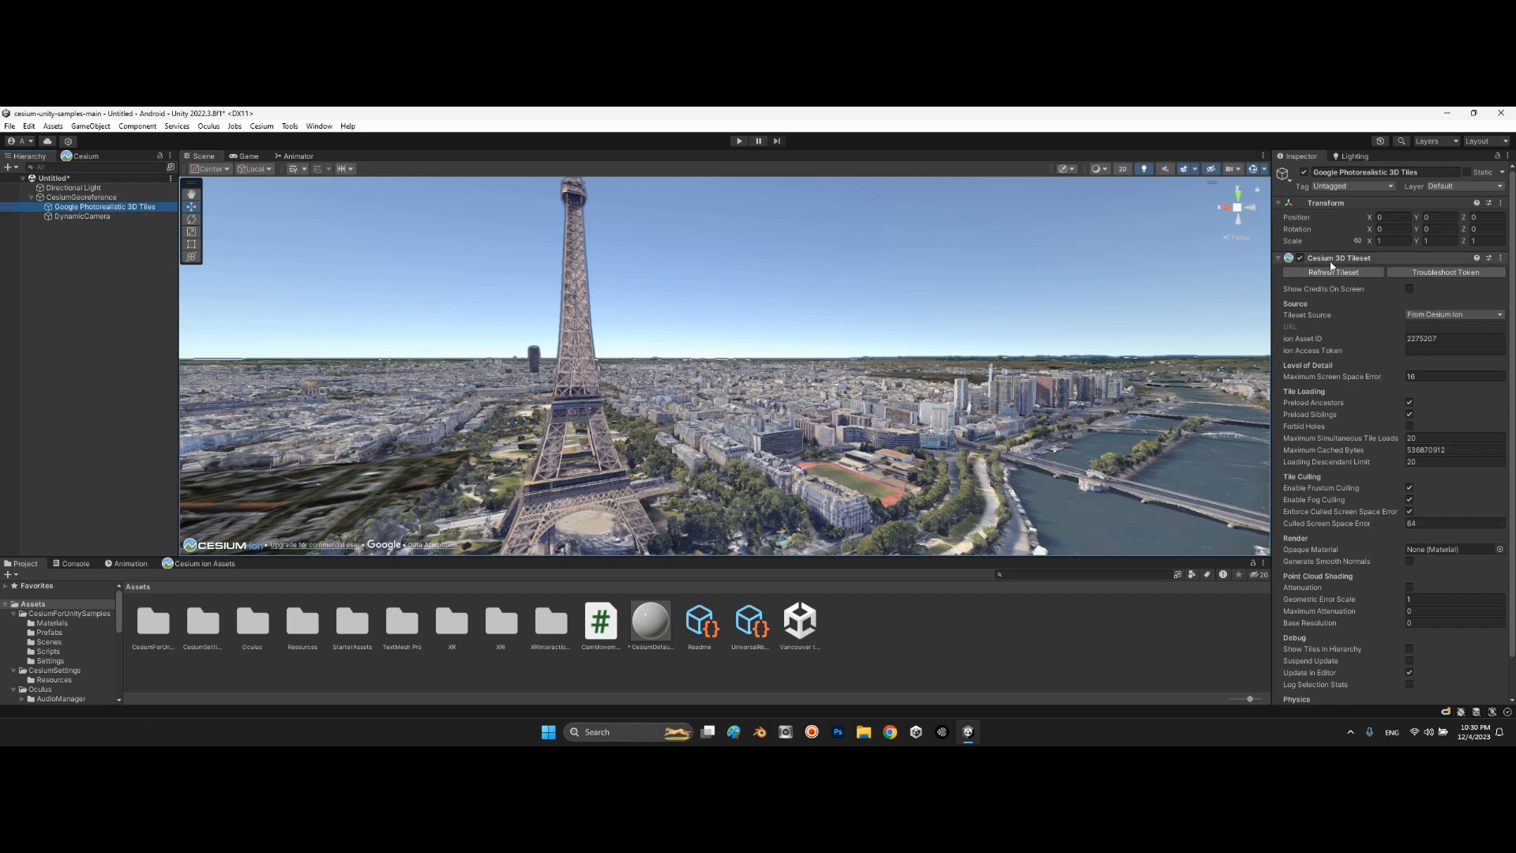
{"action": "scroll", "coordinate": [1381, 430], "scroll_direction": "down", "scroll_amount": 3}
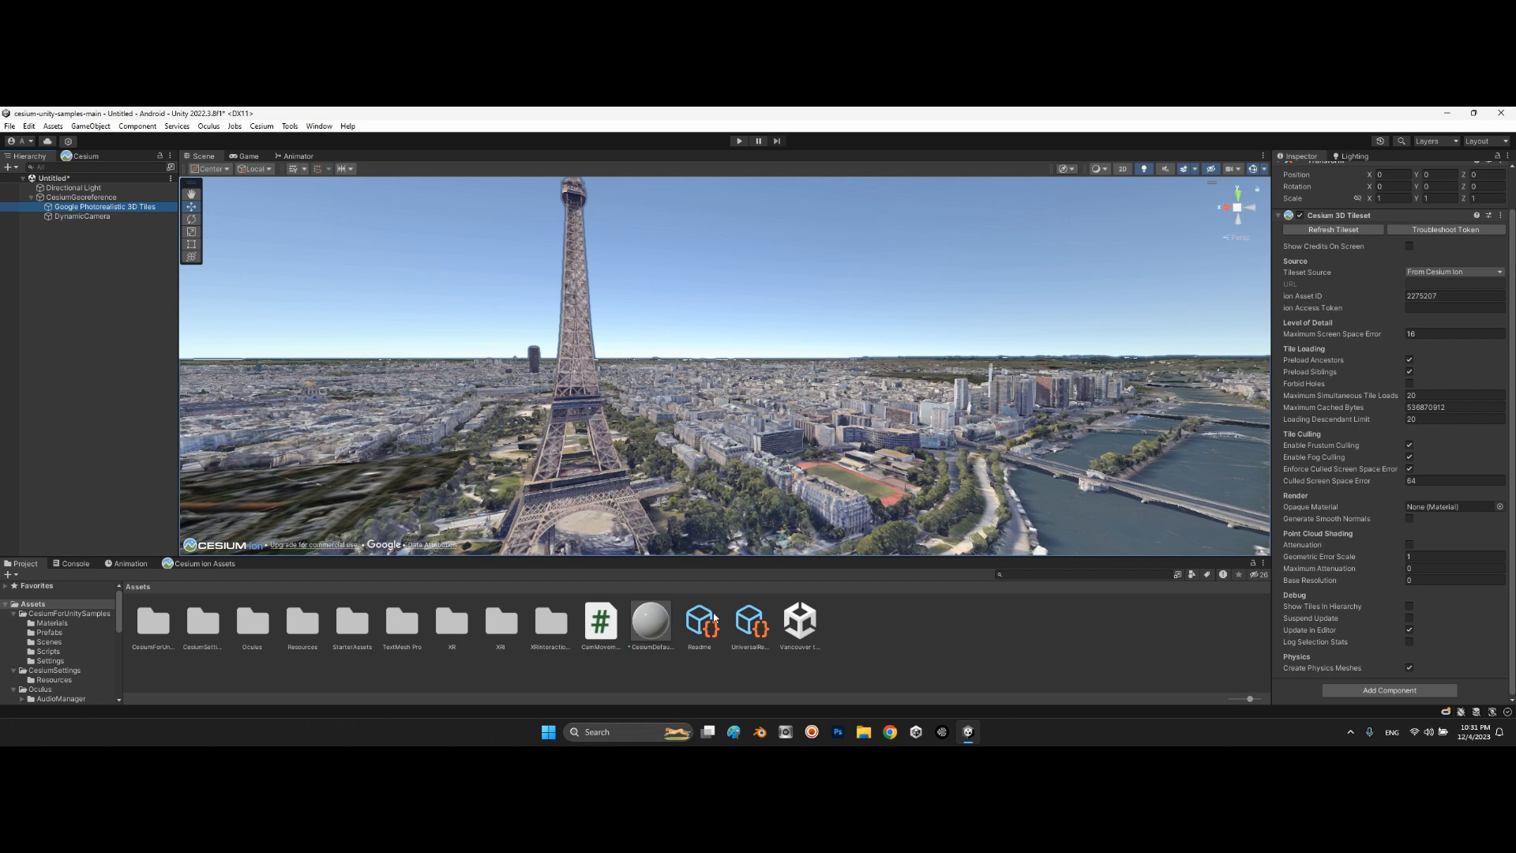
{"action": "left_click", "coordinate": [647, 625]}
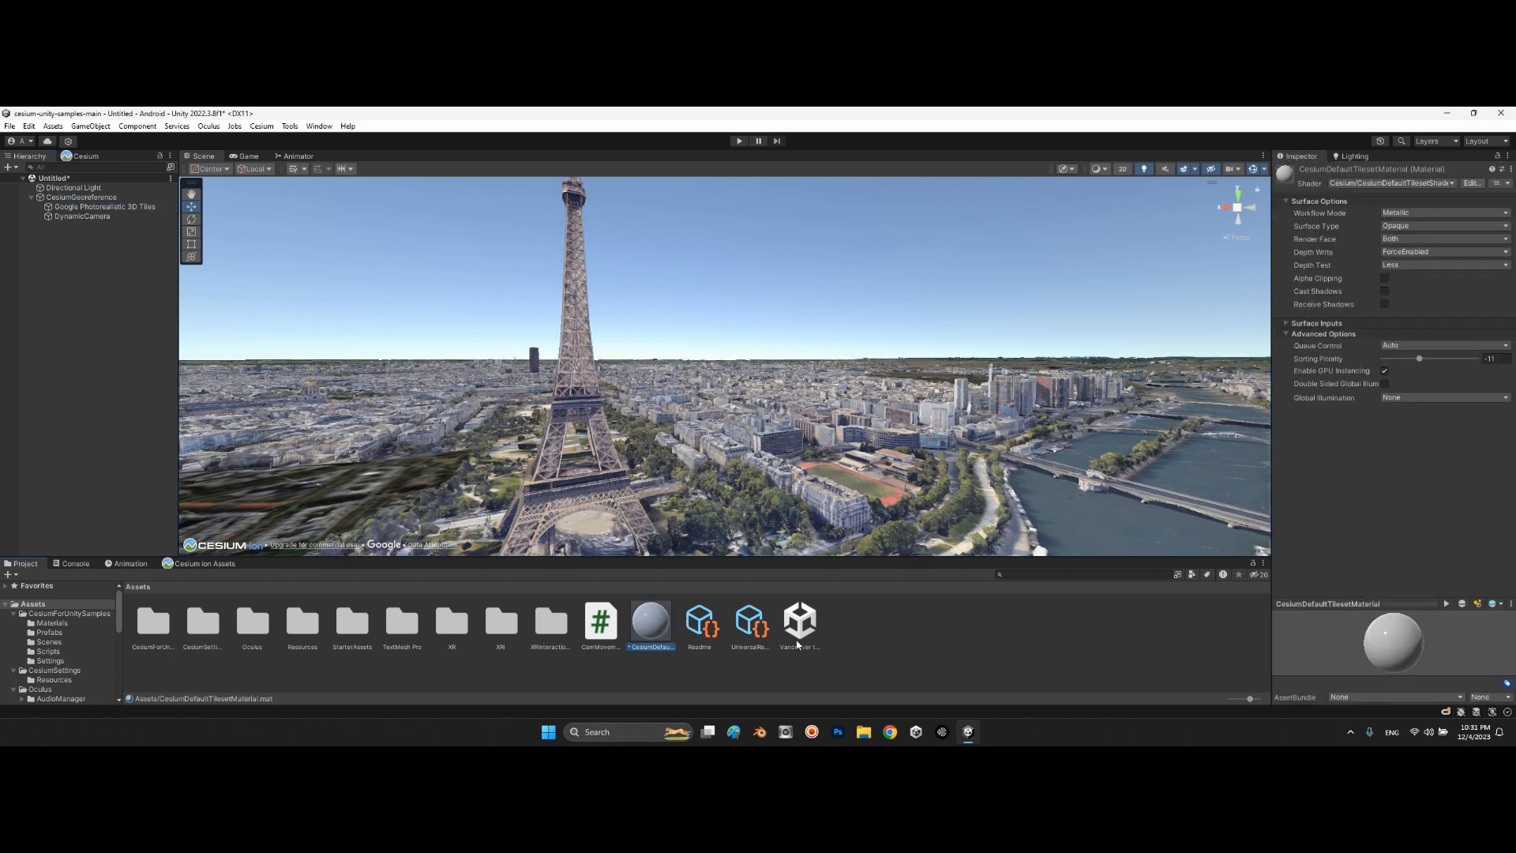
{"action": "right_click", "coordinate": [856, 619]}
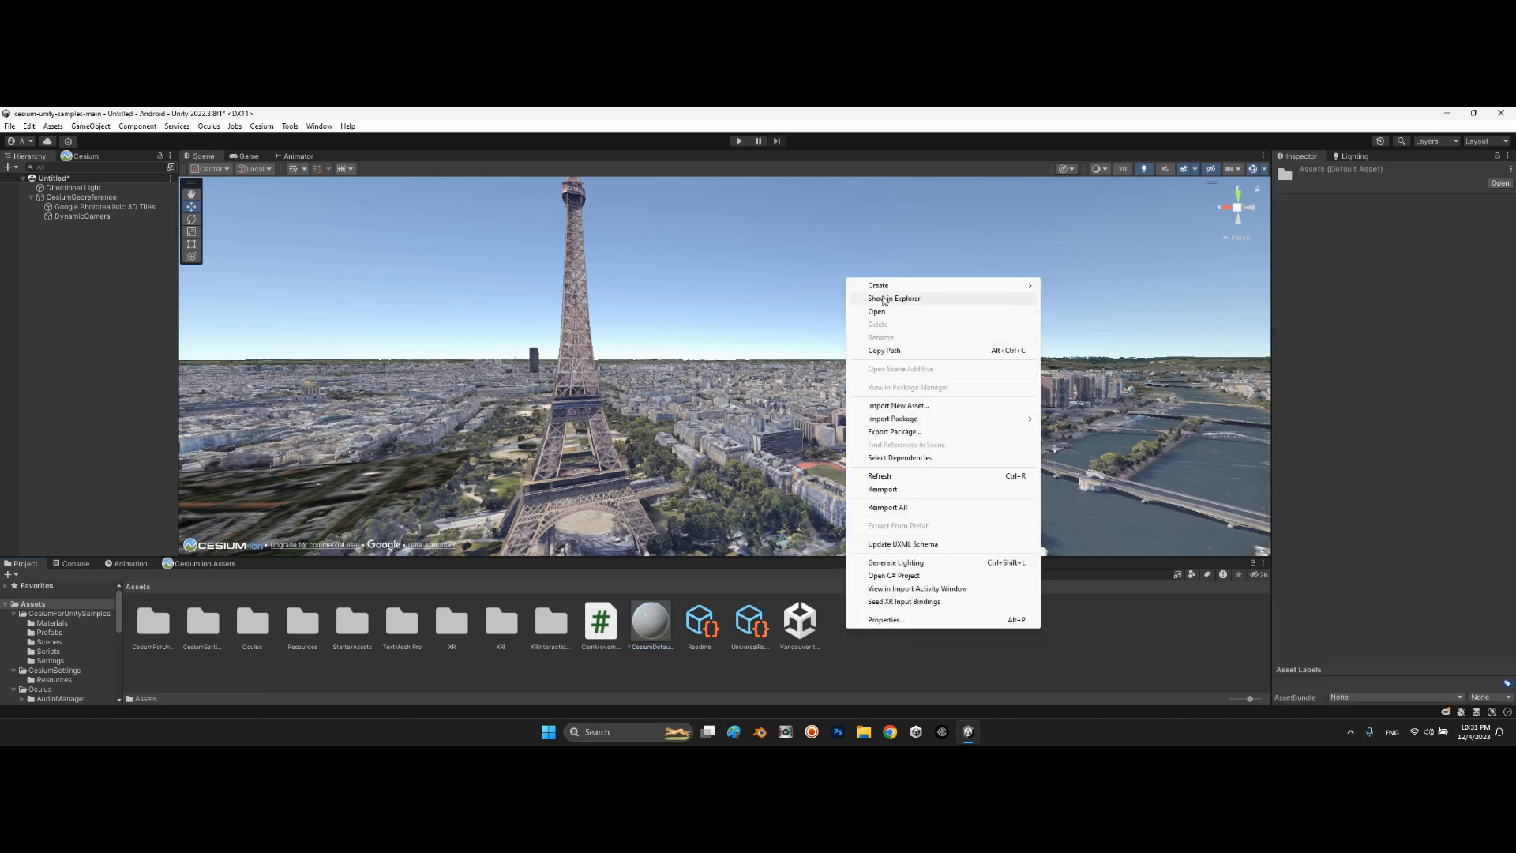
{"action": "mouse_move", "coordinate": [886, 285]}
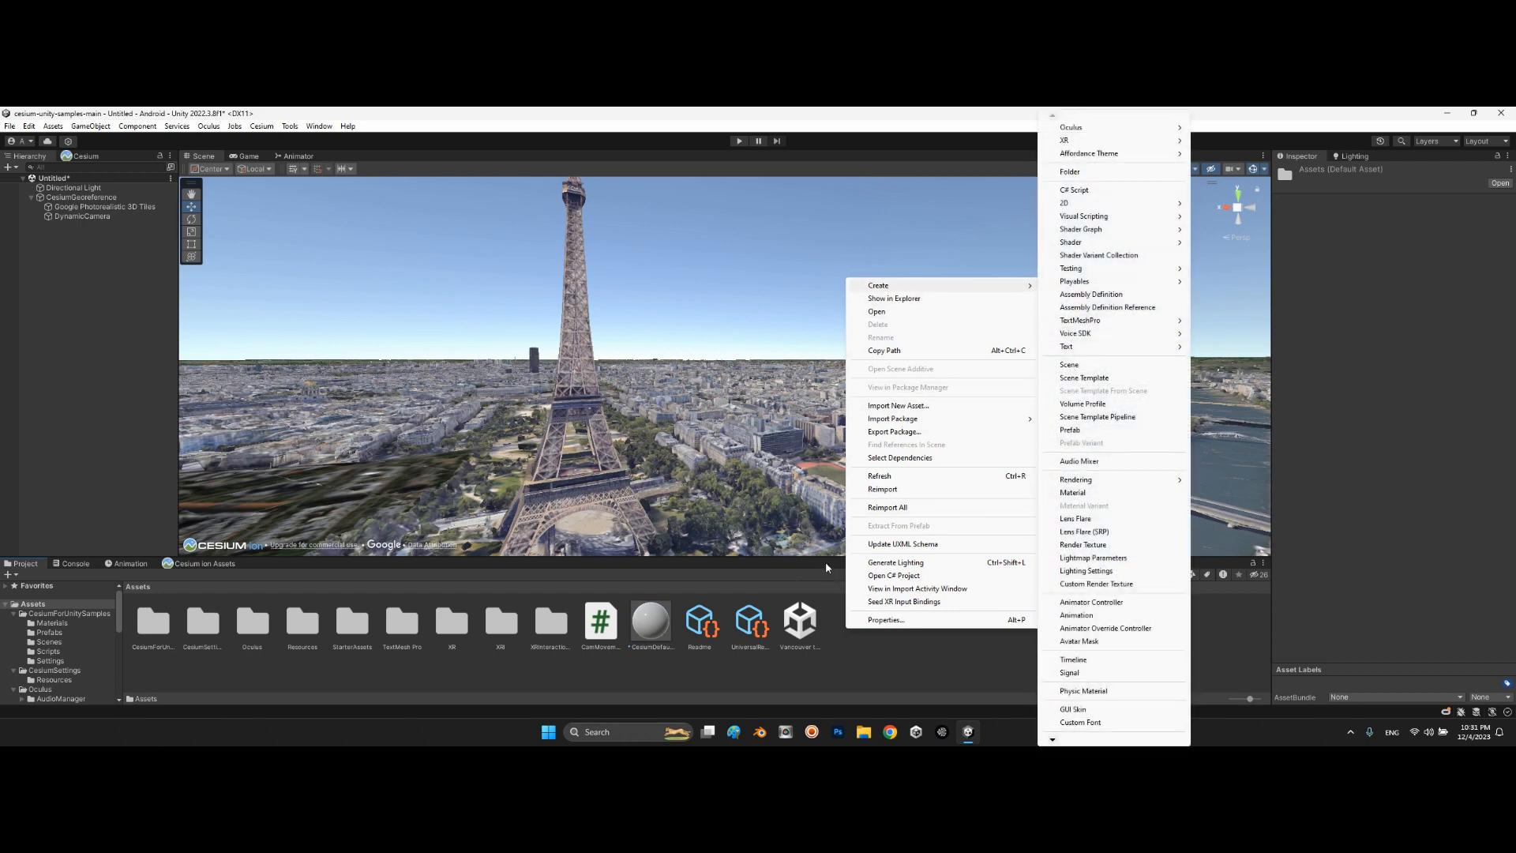
{"action": "left_click", "coordinate": [828, 652]}
Choose the Cesium/CesiumDefaultTilesetShader shader for the CesiumDefaultTilesetMaterial asset
{"action": "left_click", "coordinate": [656, 624]}
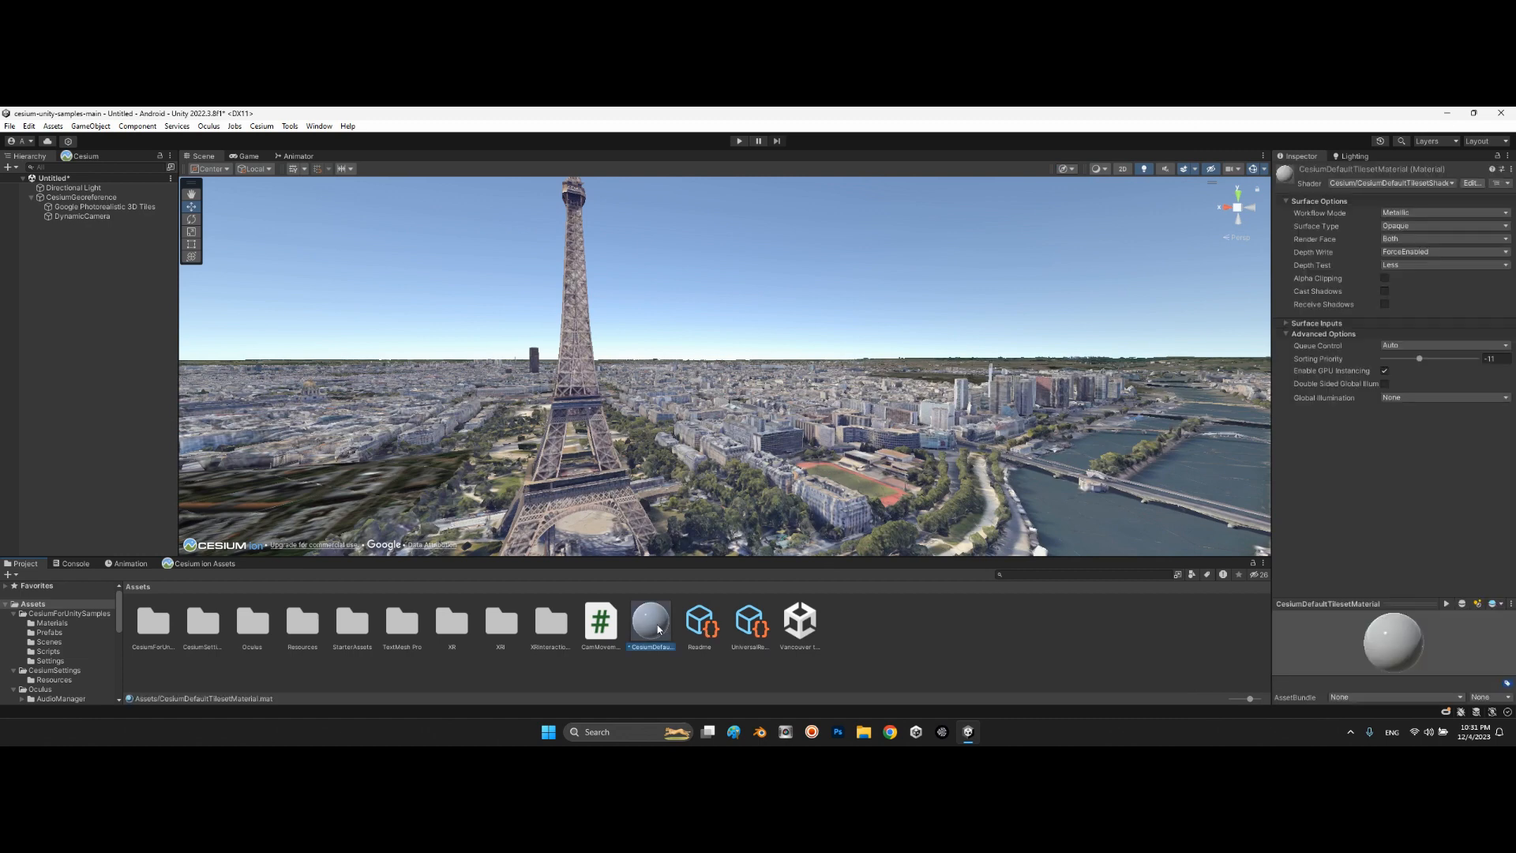
{"action": "left_click", "coordinate": [1386, 183]}
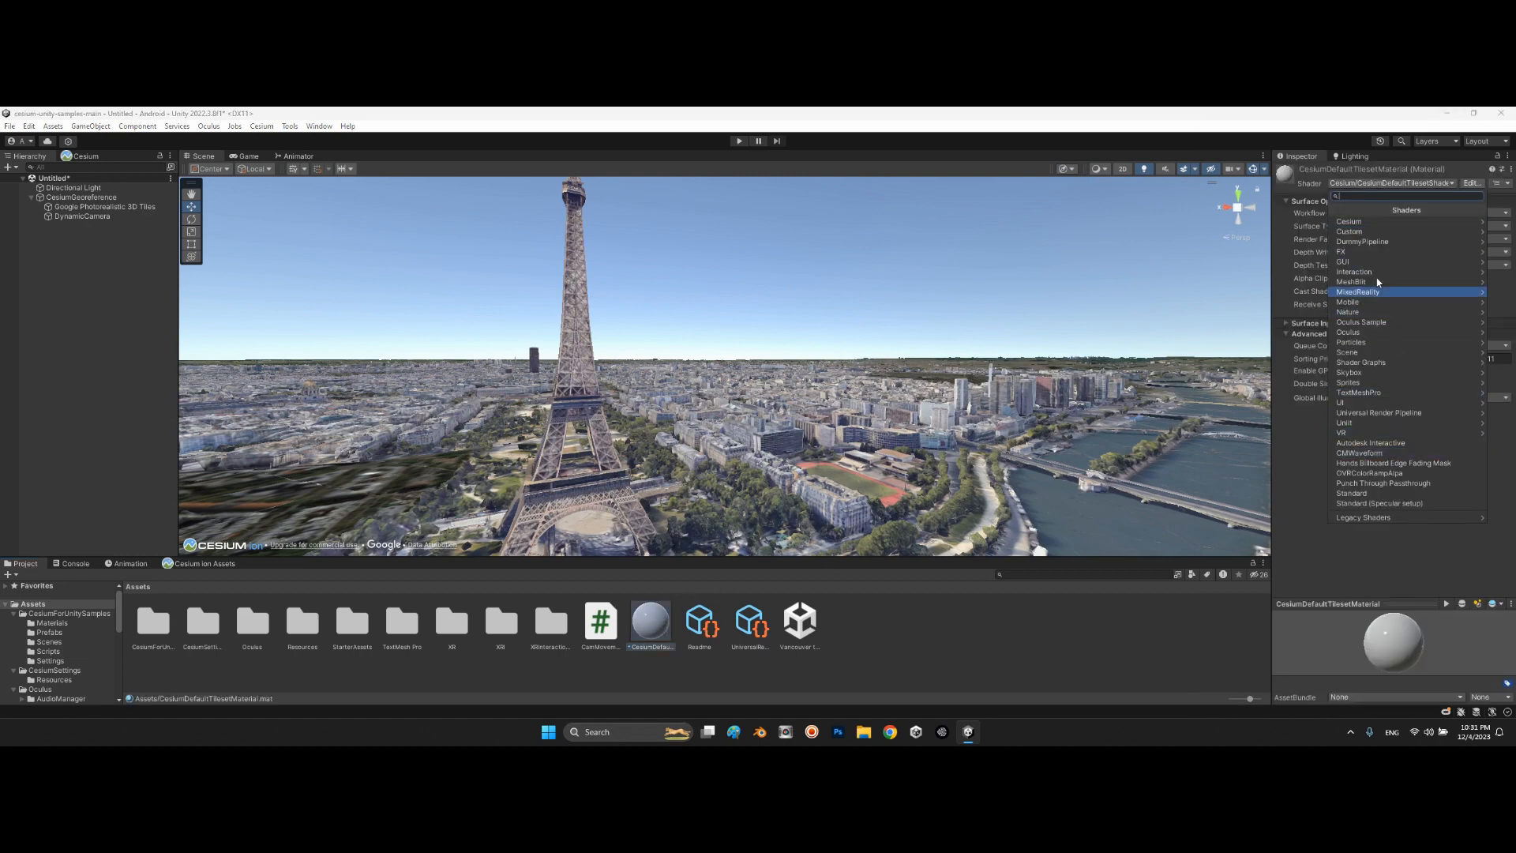
{"action": "left_click", "coordinate": [1350, 222]}
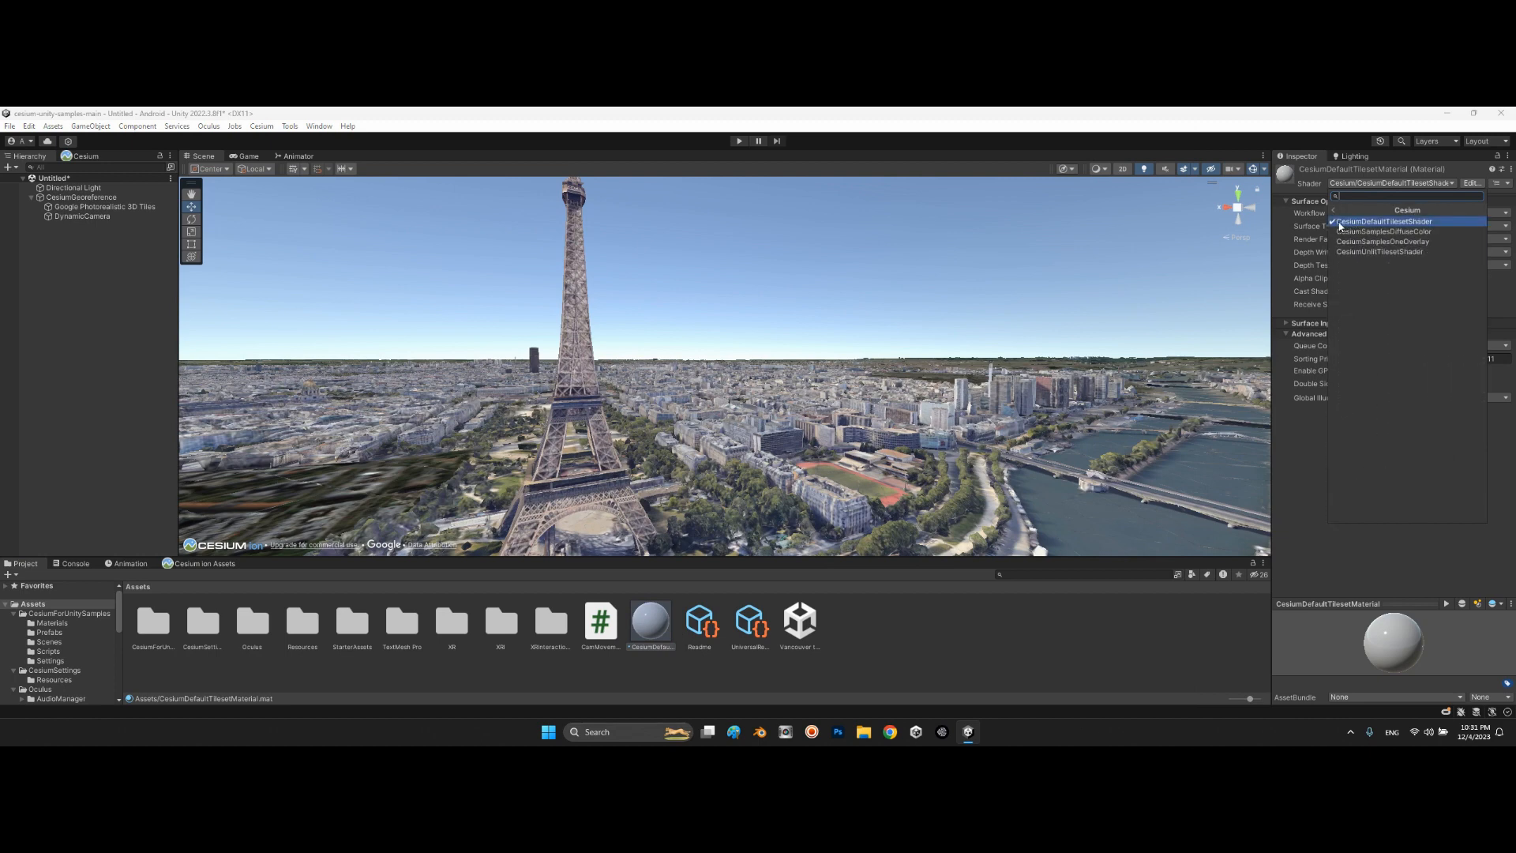
{"action": "left_click", "coordinate": [1404, 222]}
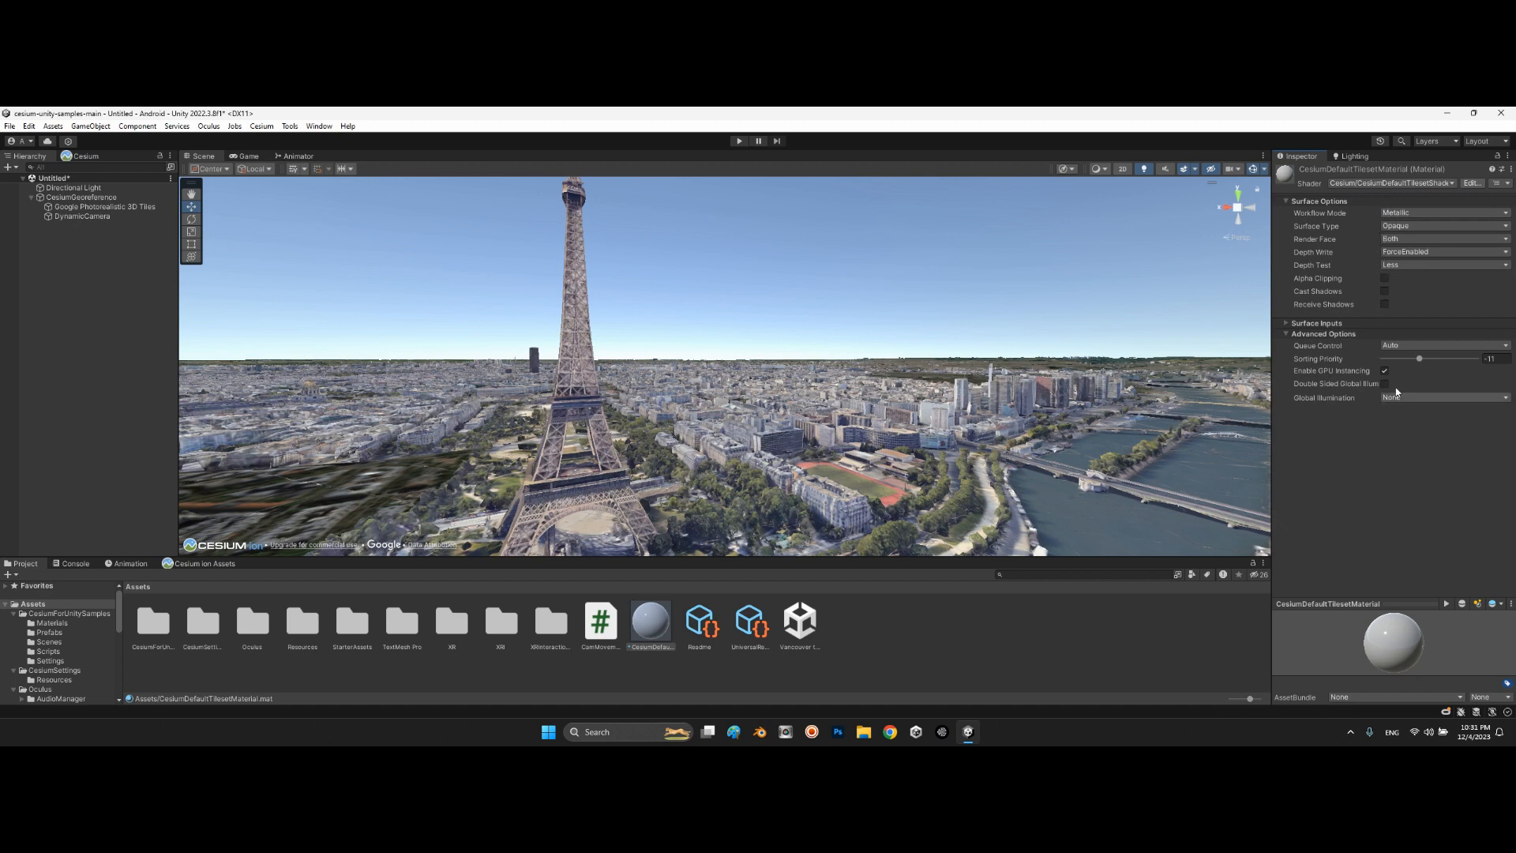
Review the tileset material's Surface Inputs, Depth Test and Enable GPU Instancing options, keeping GPU instancing enabled
{"action": "left_click", "coordinate": [1351, 322]}
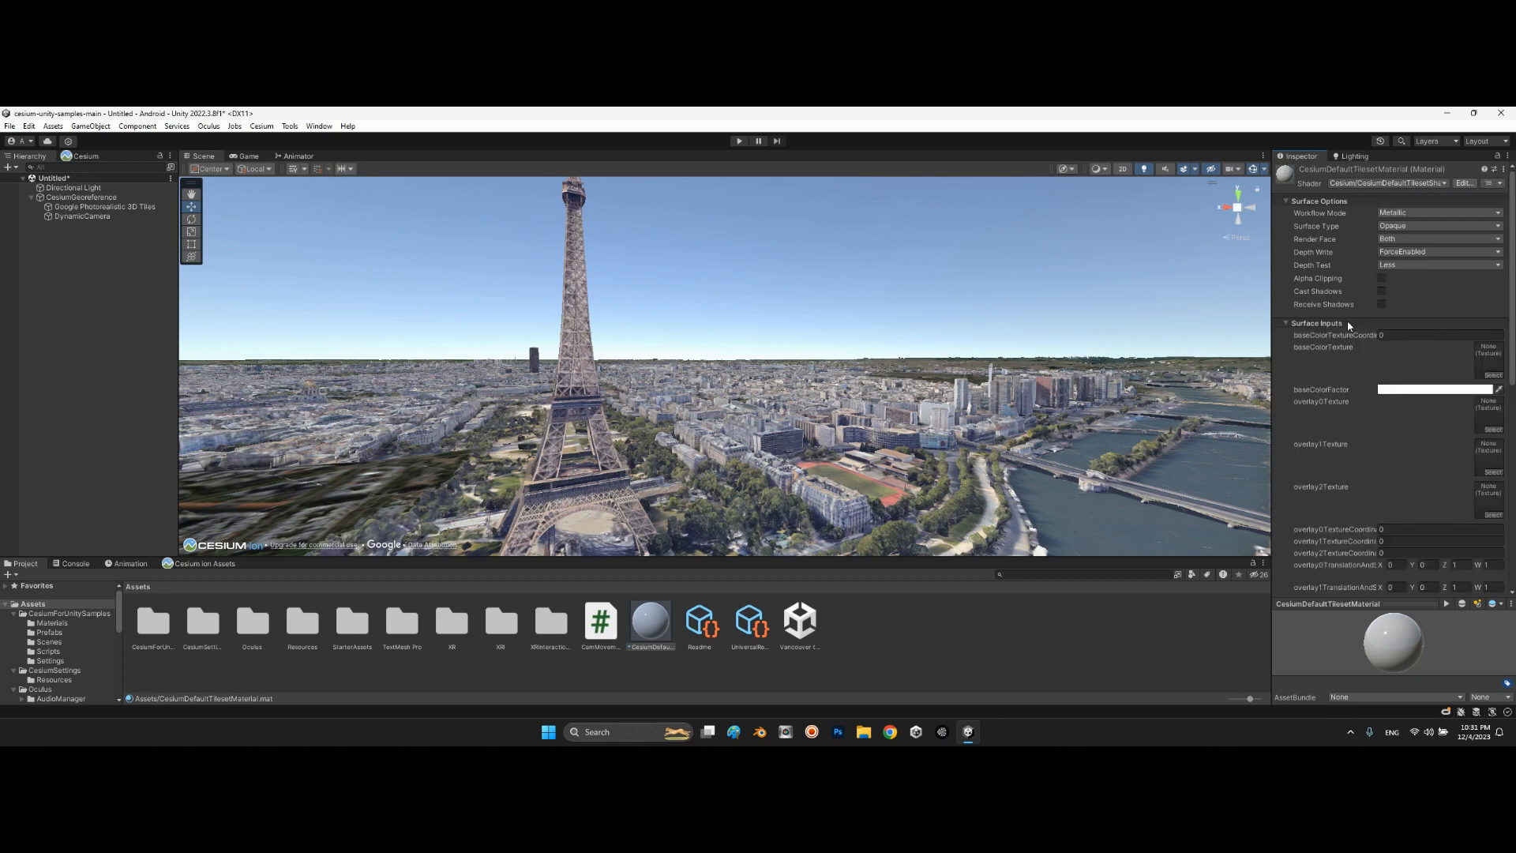
{"action": "left_click", "coordinate": [1347, 322]}
{"action": "left_click", "coordinate": [1384, 370]}
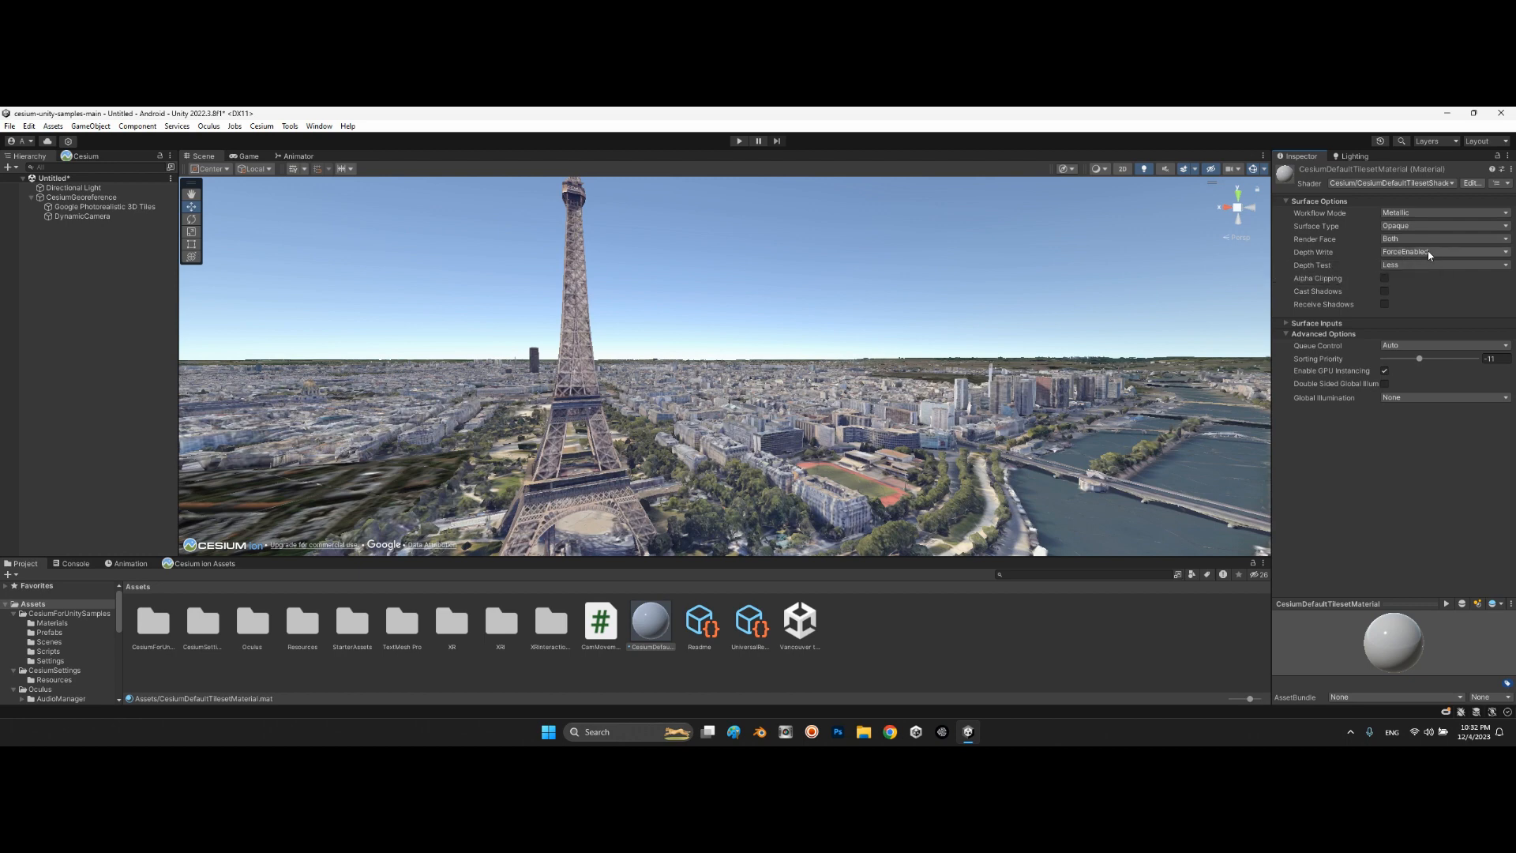
{"action": "left_click", "coordinate": [1404, 265]}
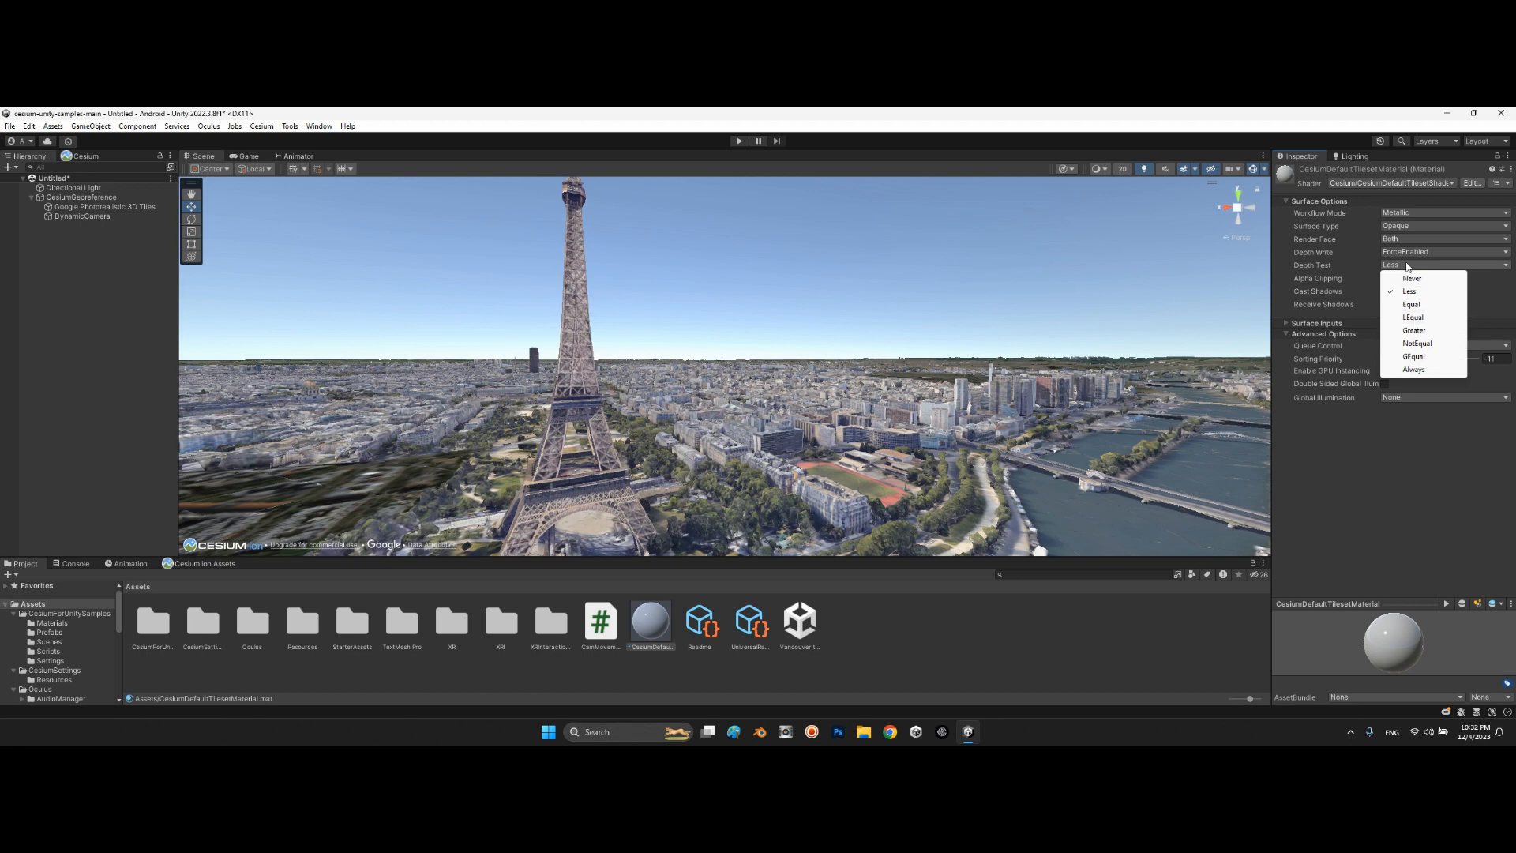
{"action": "left_click", "coordinate": [1392, 485]}
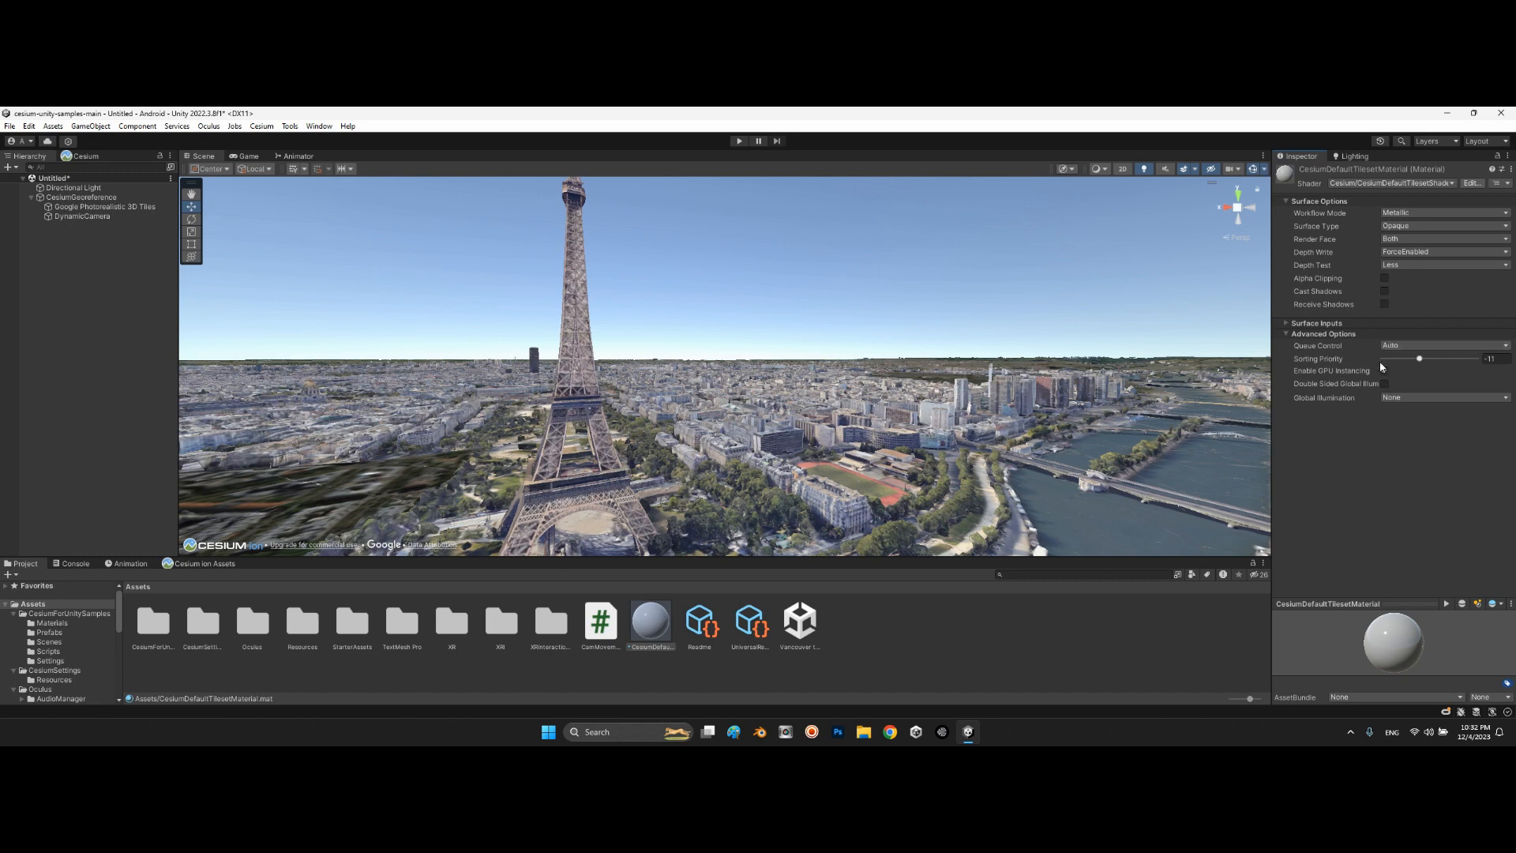
{"action": "left_click", "coordinate": [1383, 368]}
Assign CesiumDefaultTilesetMaterial as the Opaque Material of the Google Photorealistic 3D Tiles tileset
{"action": "left_click", "coordinate": [93, 207]}
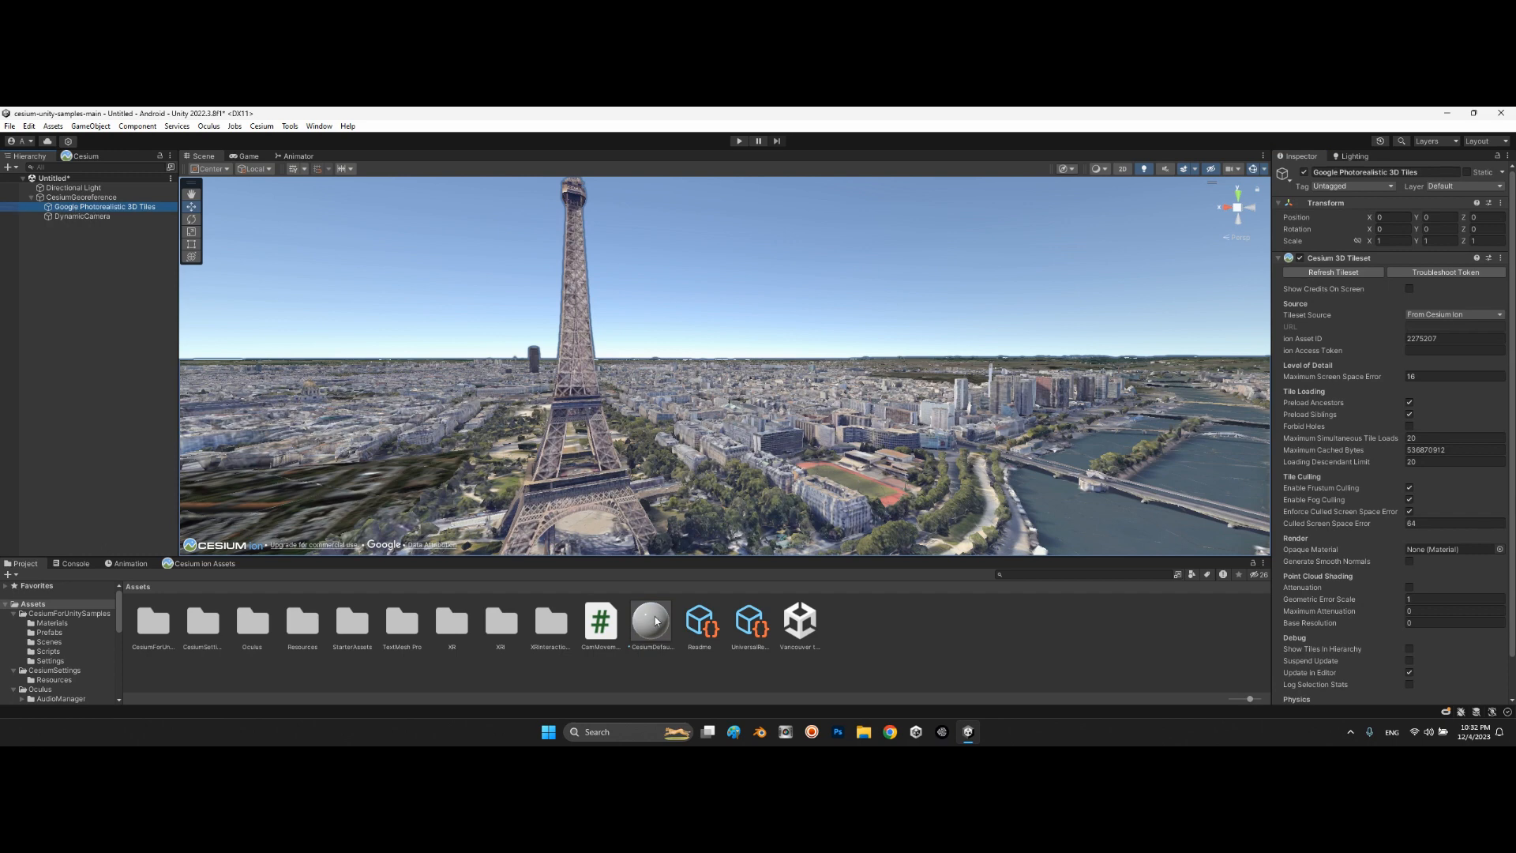
{"action": "left_click_drag", "start_coordinate": [647, 621], "coordinate": [1429, 548]}
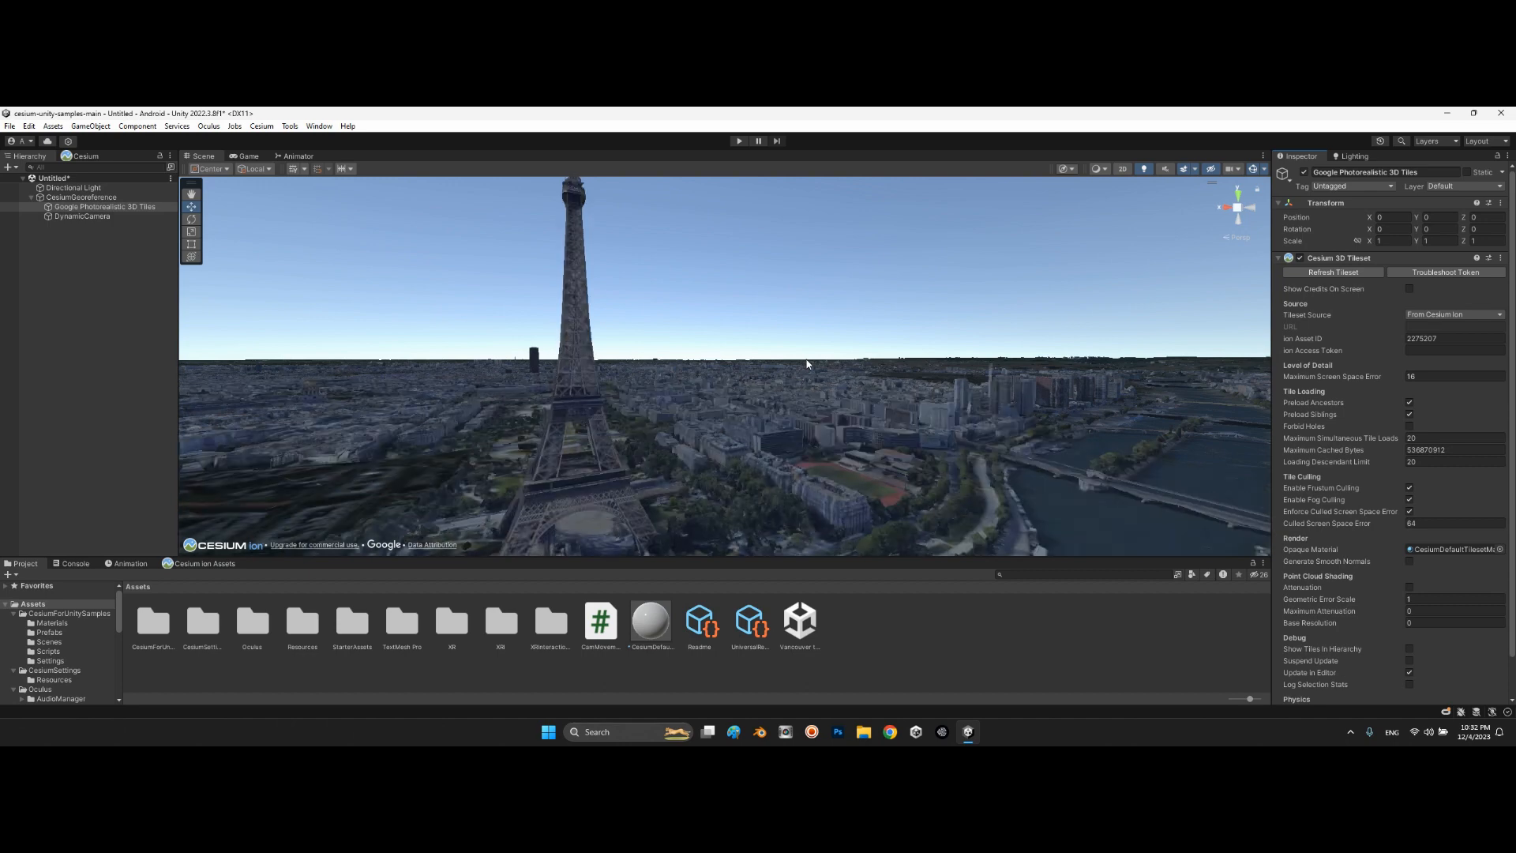
{"action": "right_click_drag", "start_coordinate": [942, 368], "coordinate": [750, 341]}
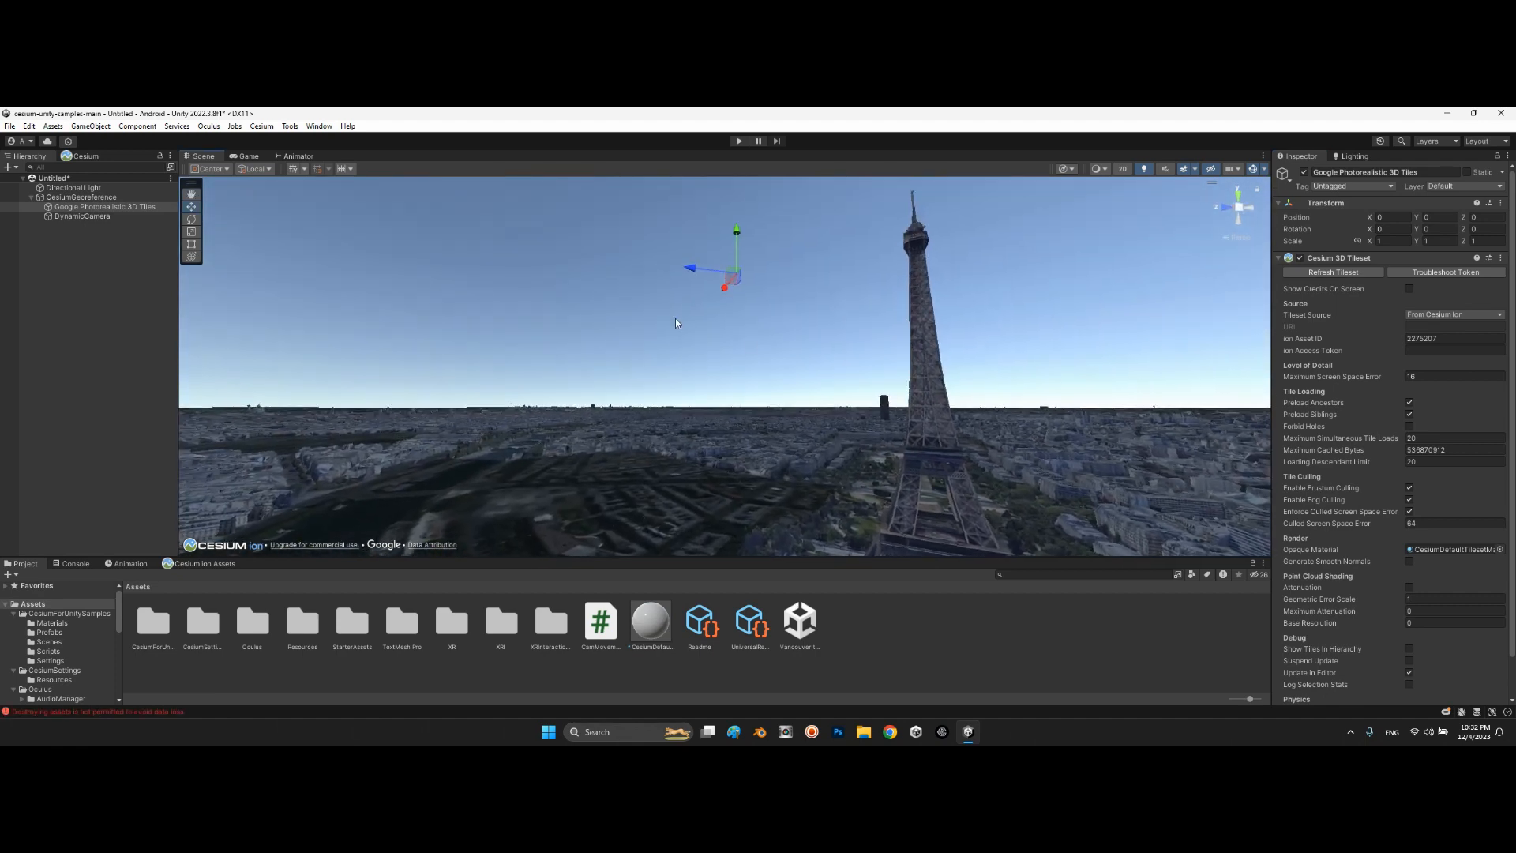
Set the Directional Light's X rotation to about 133 degrees and its intensity to about 3.2
{"action": "left_click", "coordinate": [73, 188]}
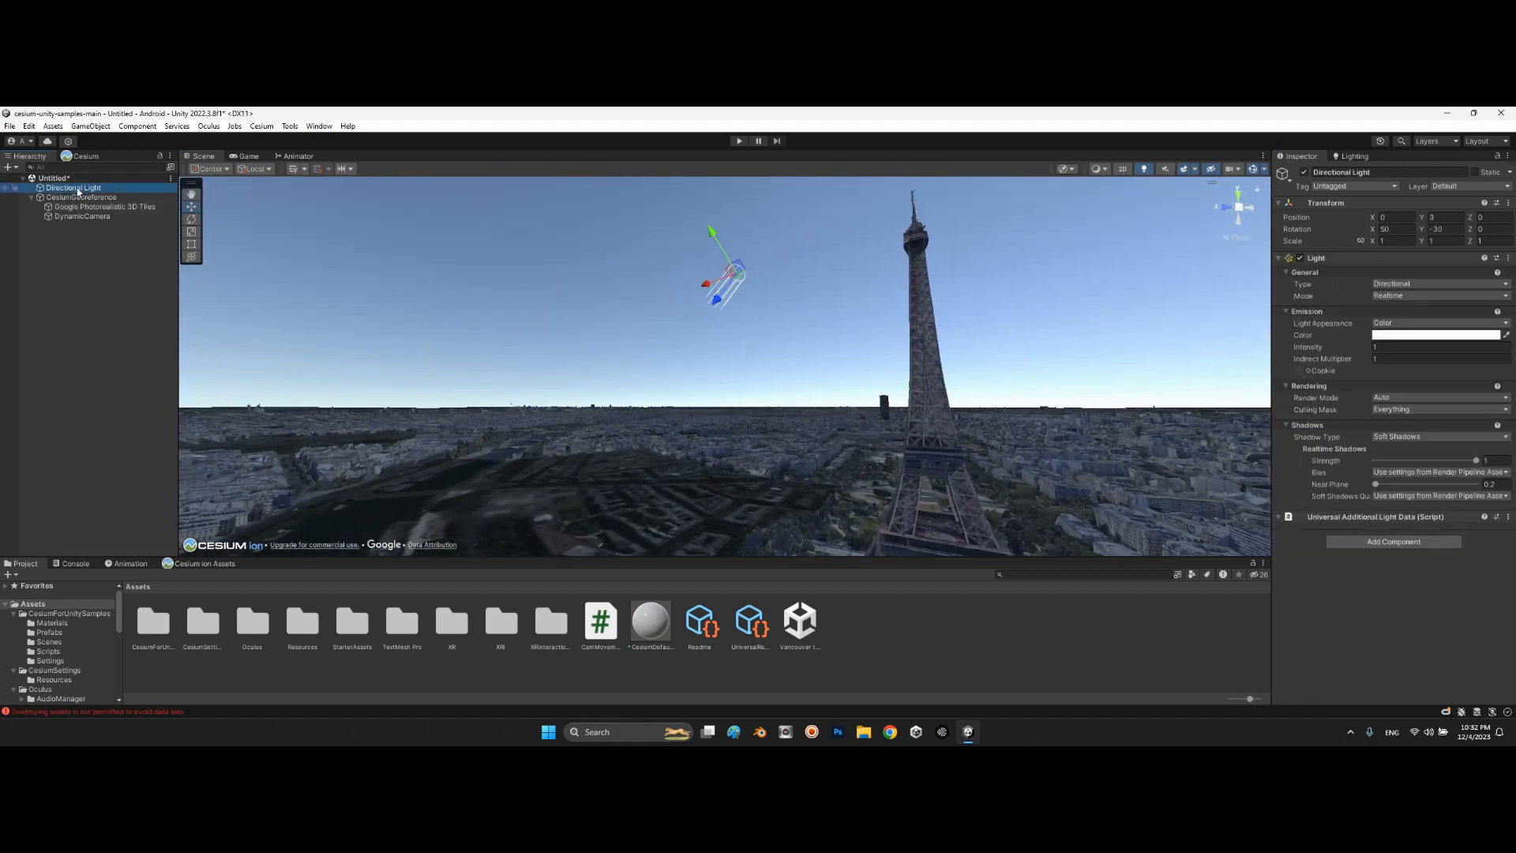
{"action": "left_click_drag", "start_coordinate": [1373, 230], "coordinate": [2, 343]}
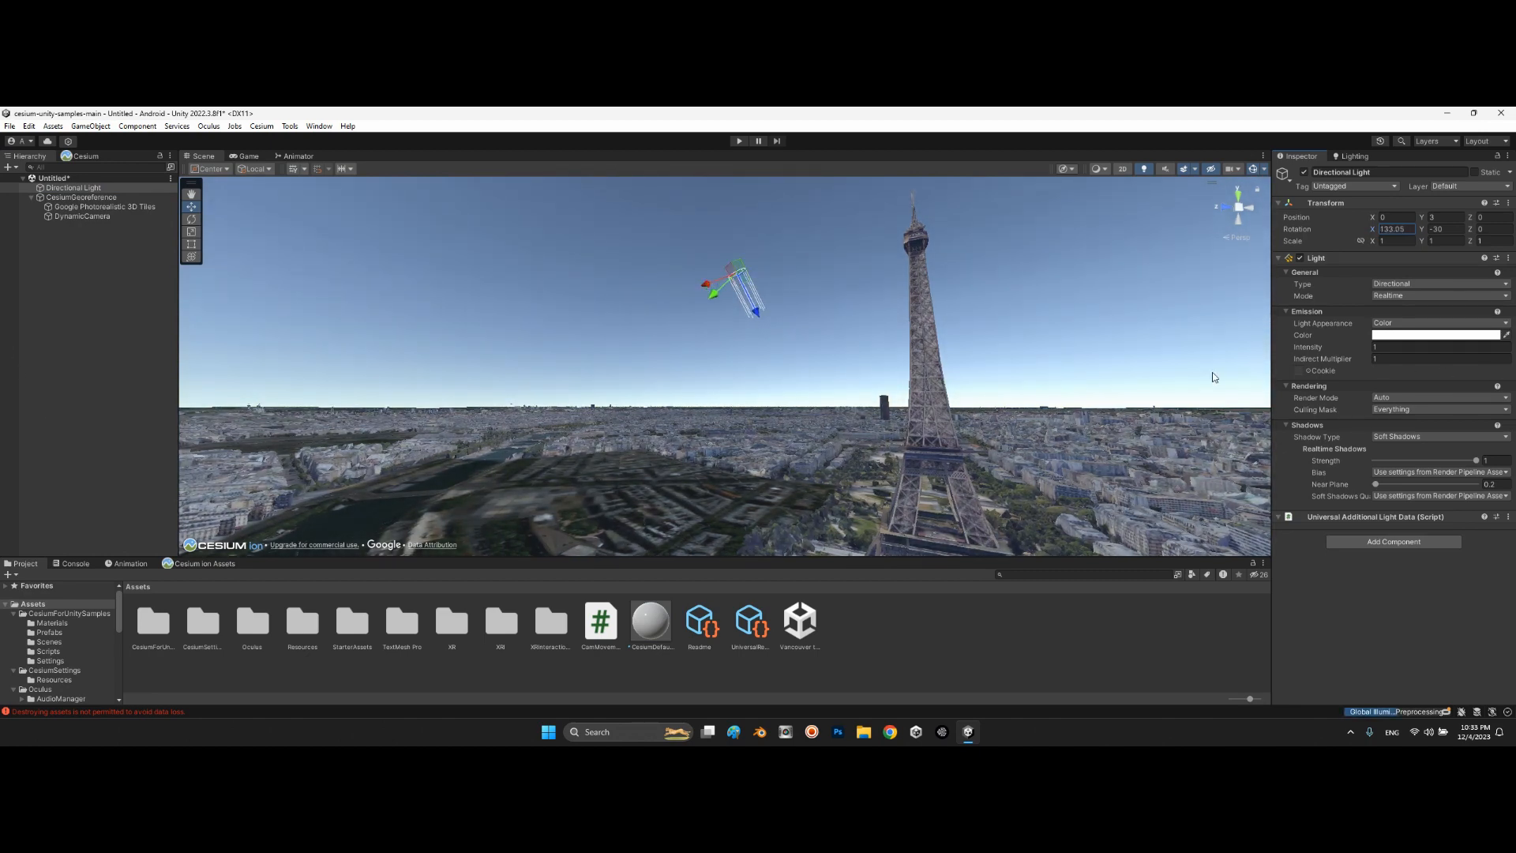
{"action": "mouse_move", "coordinate": [1350, 350]}
{"action": "left_mouse_down"}
{"action": "mouse_move", "coordinate": [1386, 349]}
{"action": "mouse_move", "coordinate": [1352, 348]}
{"action": "left_mouse_up"}
Try a red color, about DD0000, on the Directional Light and check how it tints the city around the Eiffel Tower
{"action": "right_click_drag", "start_coordinate": [983, 344], "coordinate": [1062, 427]}
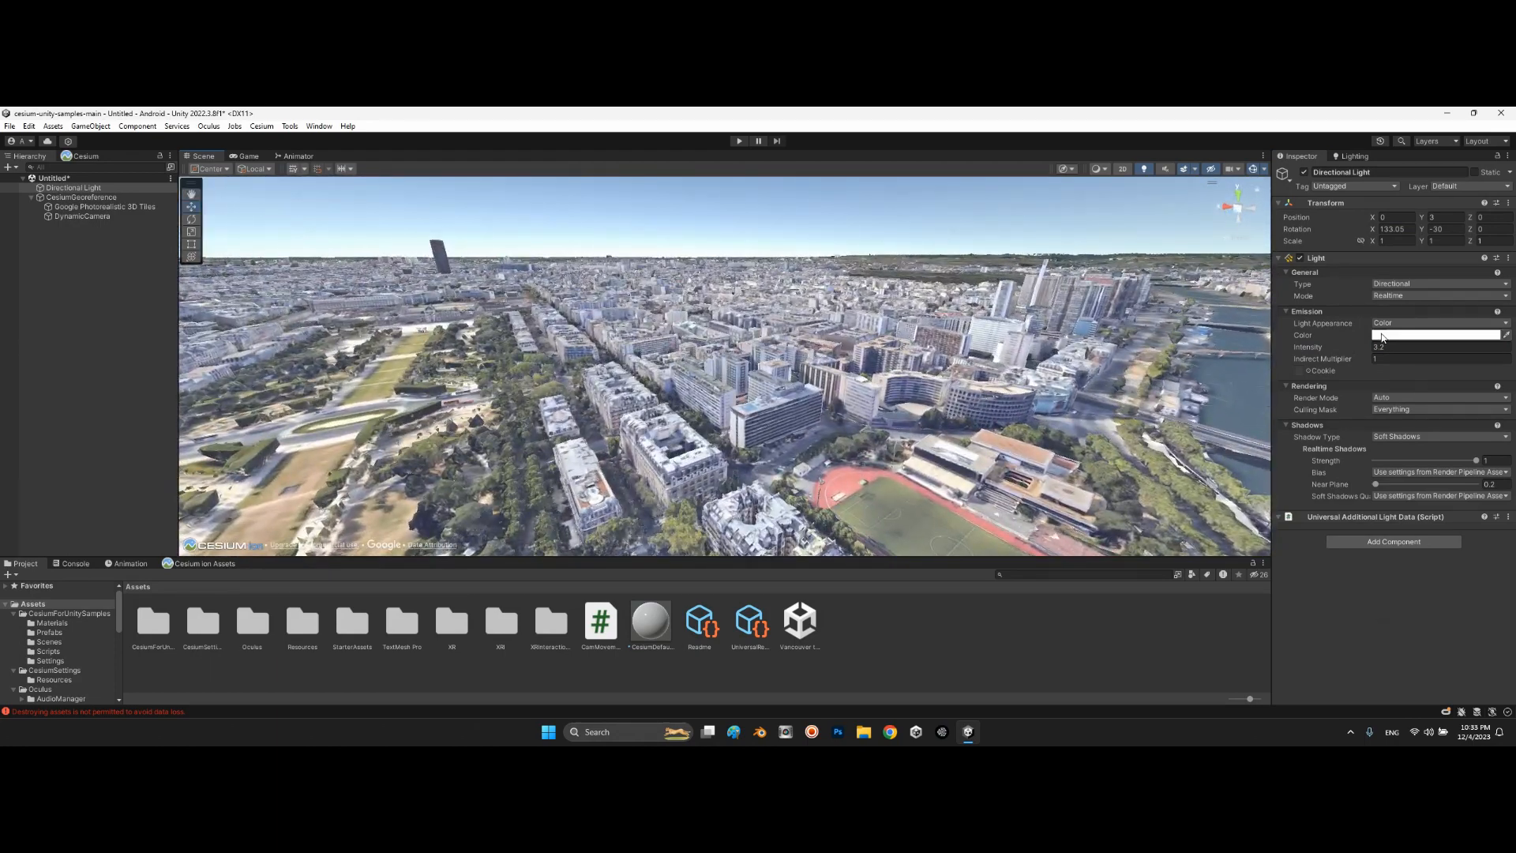
{"action": "left_click", "coordinate": [1436, 335]}
{"action": "left_click", "coordinate": [1437, 403]}
{"action": "left_click_drag", "start_coordinate": [1437, 404], "coordinate": [1471, 400]}
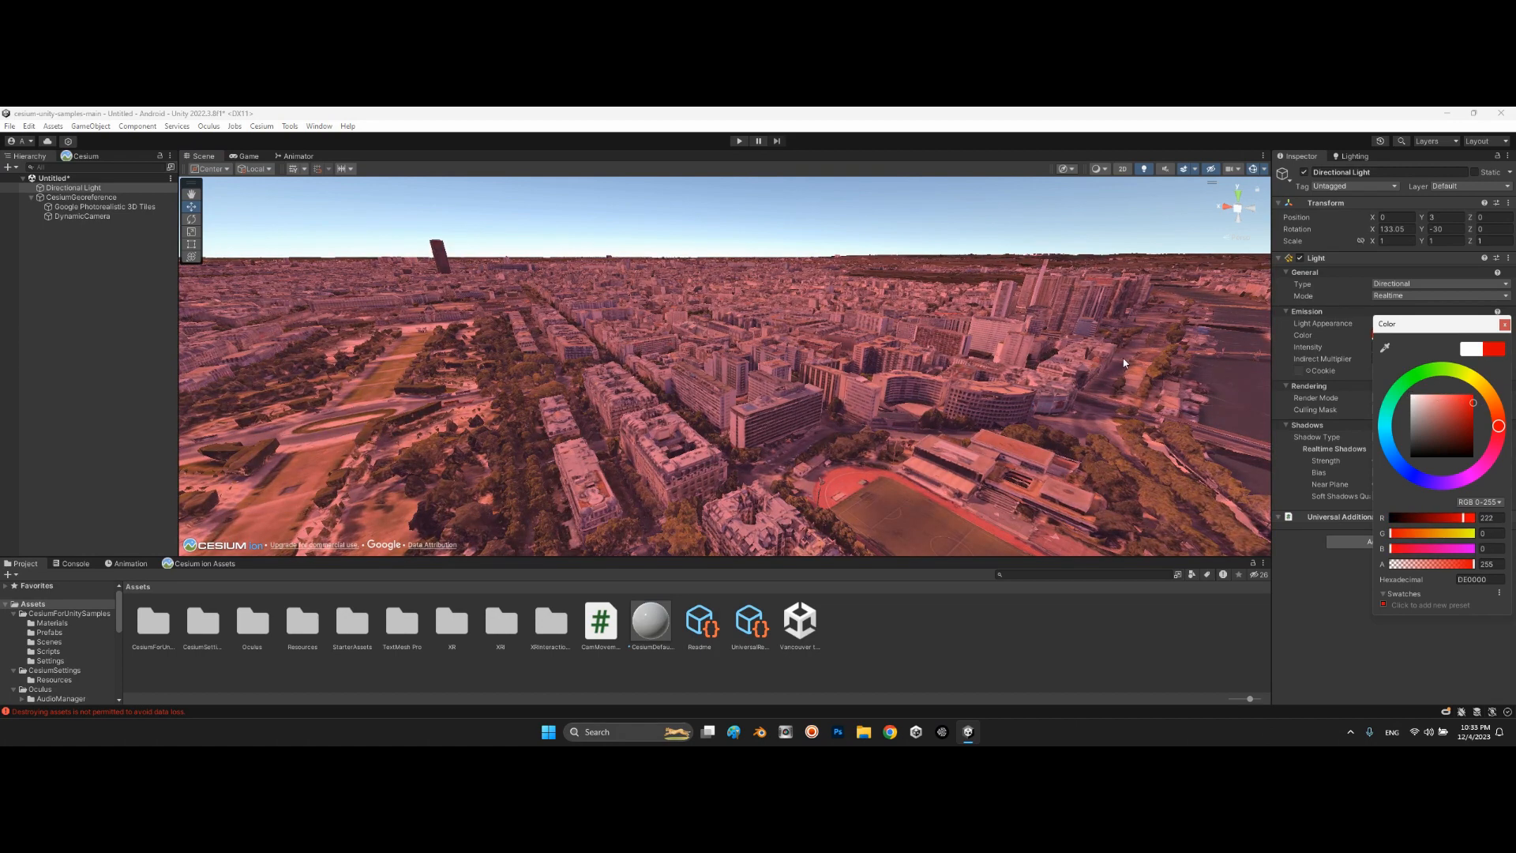
{"action": "right_click_drag", "start_coordinate": [861, 312], "coordinate": [473, 197]}
{"action": "right_click_drag", "start_coordinate": [491, 175], "coordinate": [734, 384]}
{"action": "key", "text": "w"}
Check the tileset material's shadow options and set the Directional Light's Shadow Type to No Shadows
{"action": "left_click", "coordinate": [650, 621]}
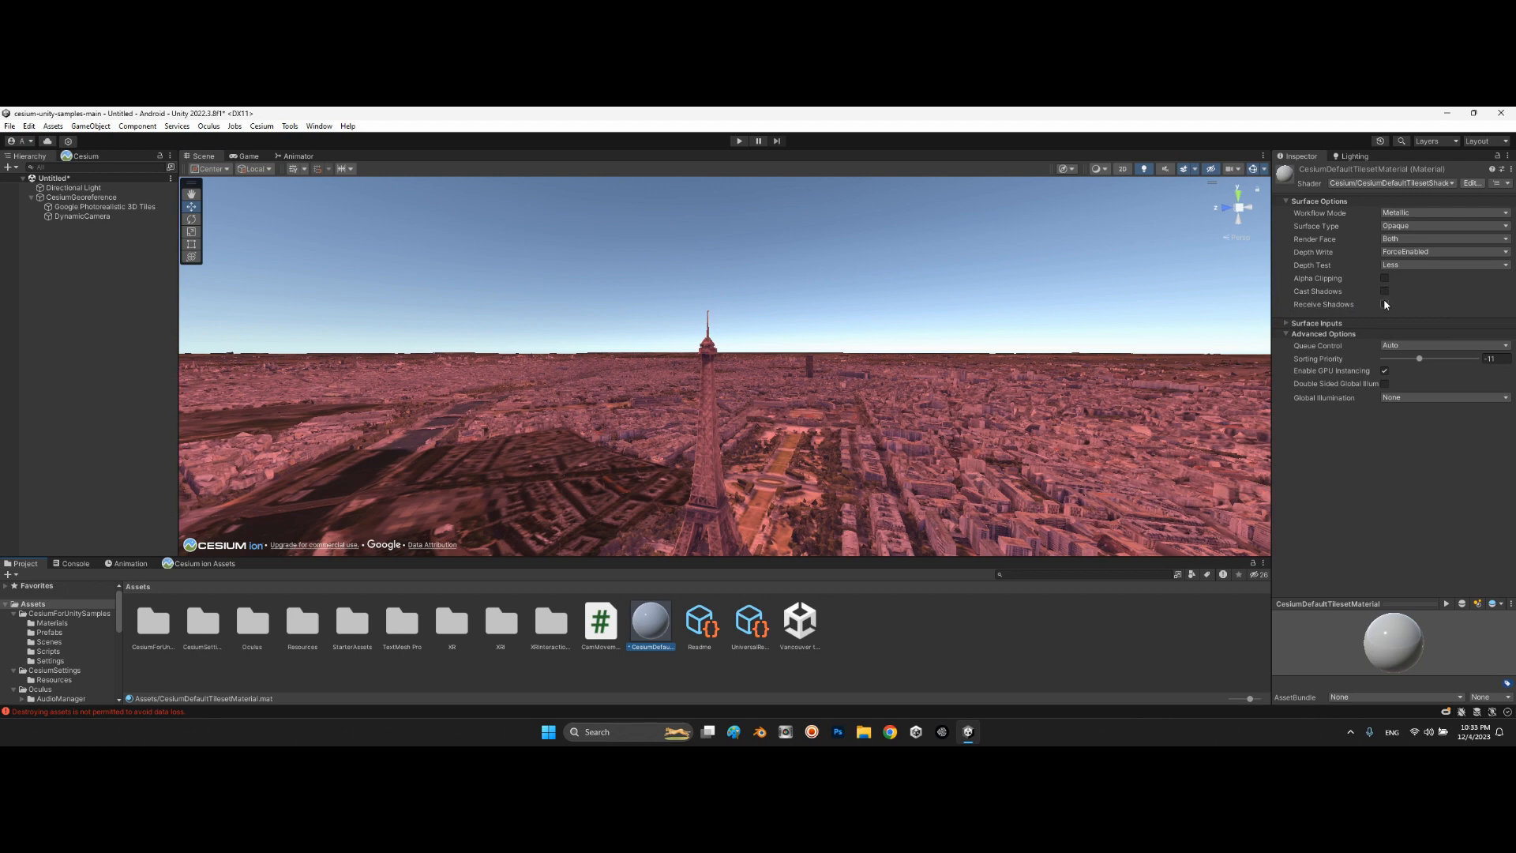
{"action": "right_click_drag", "start_coordinate": [853, 425], "coordinate": [851, 462]}
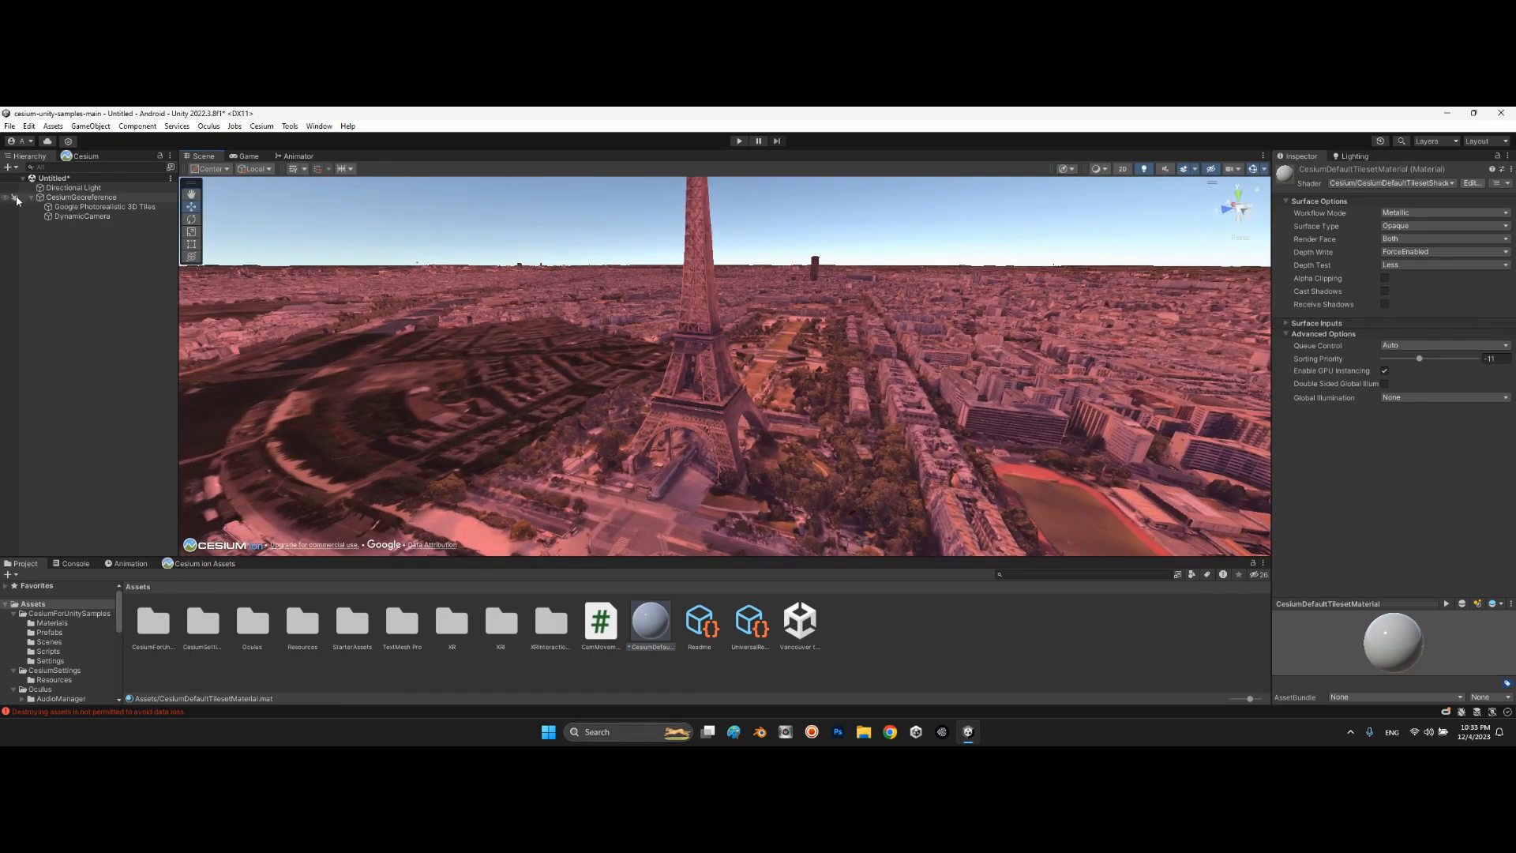
{"action": "left_click", "coordinate": [78, 206]}
{"action": "left_click", "coordinate": [73, 189]}
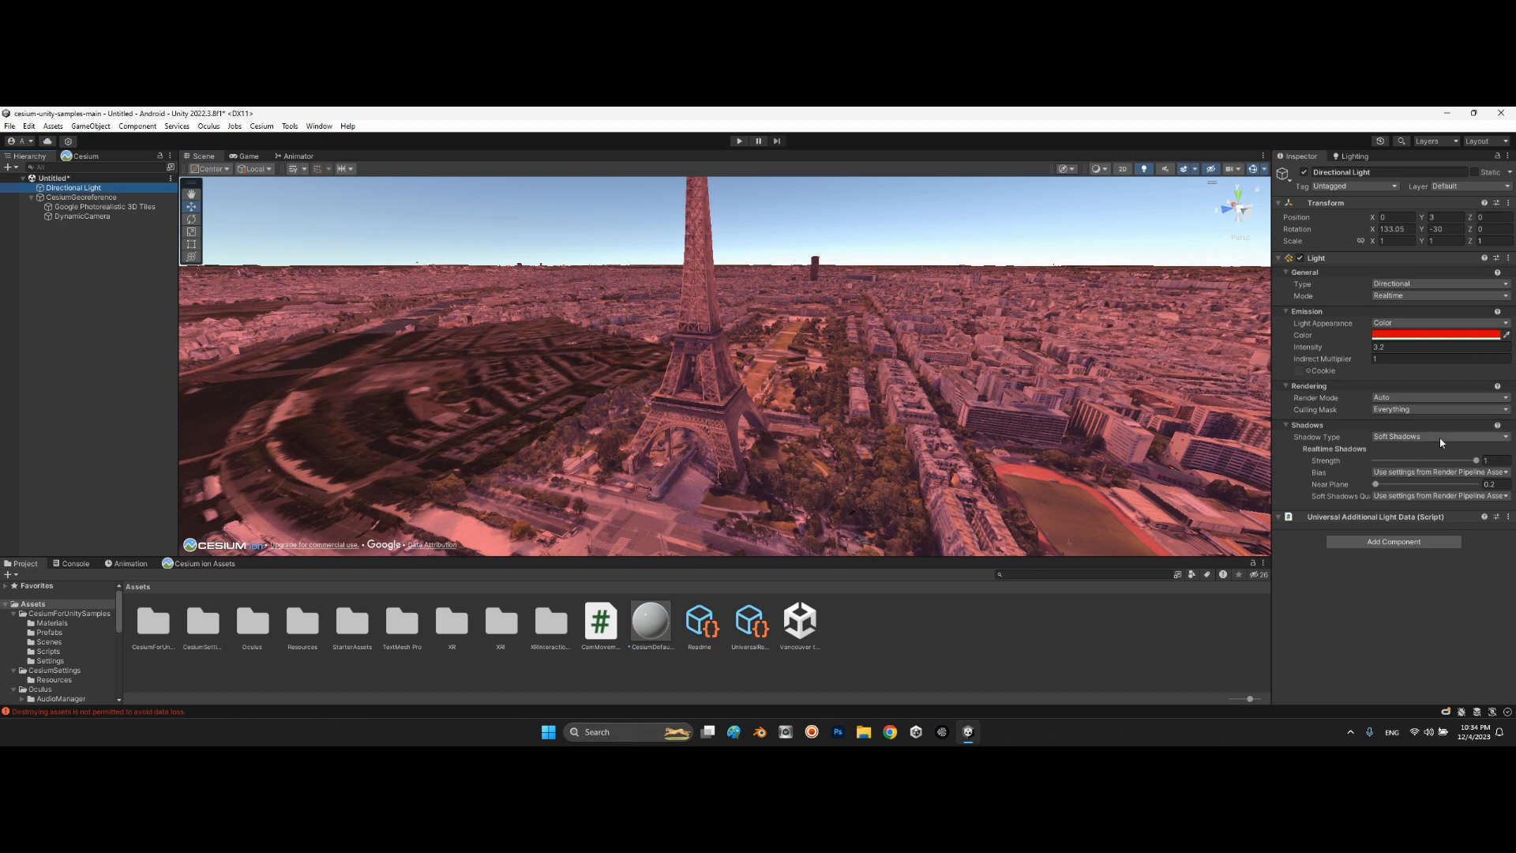
{"action": "left_click", "coordinate": [1395, 438]}
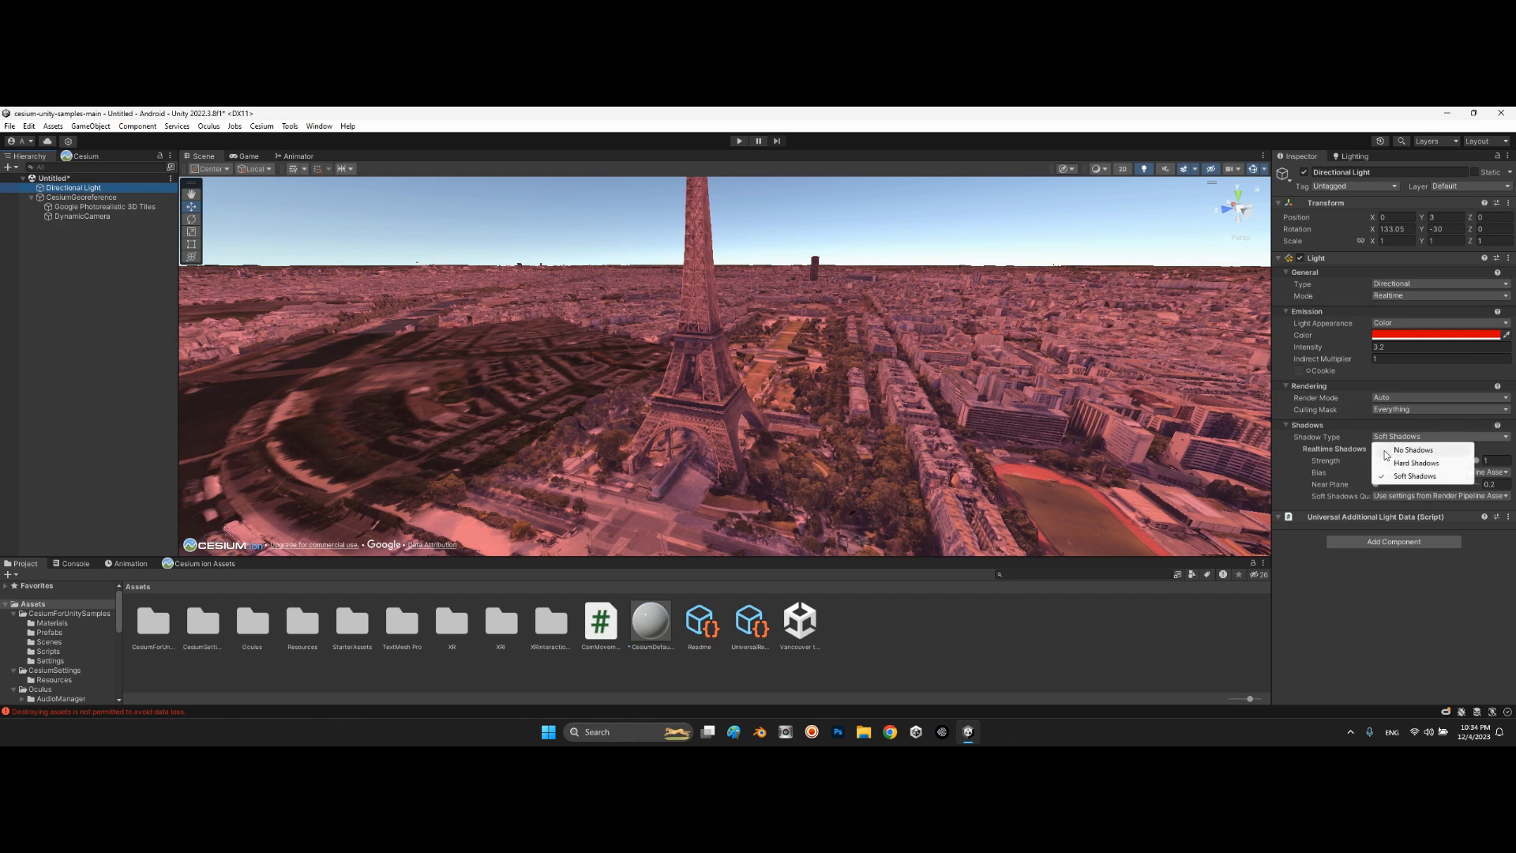
{"action": "left_click", "coordinate": [1387, 451]}
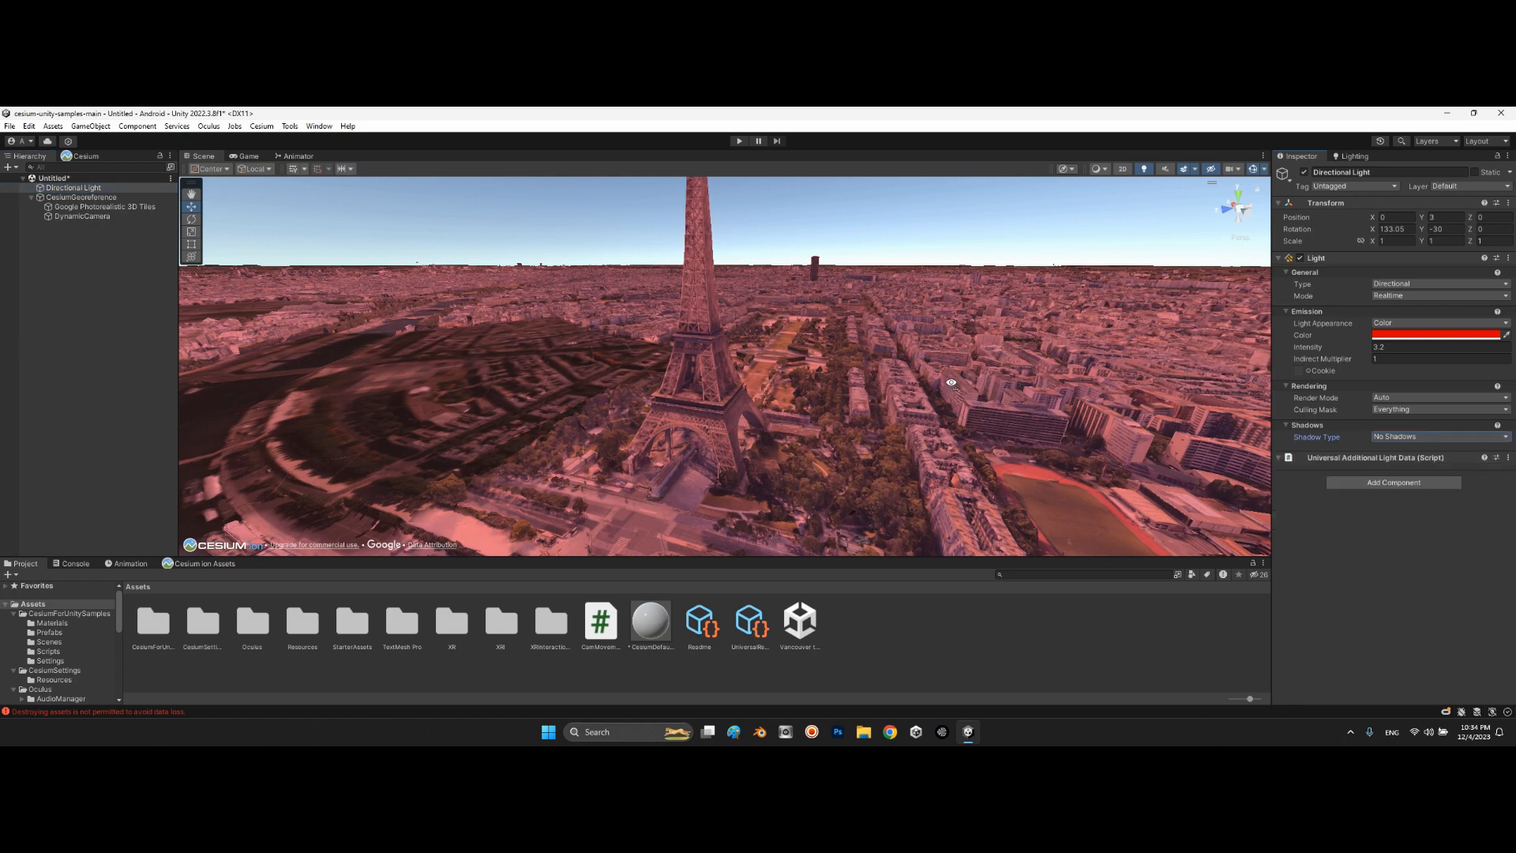
Change the Directional Light's color back to white
{"action": "right_click_drag", "start_coordinate": [952, 385], "coordinate": [748, 348]}
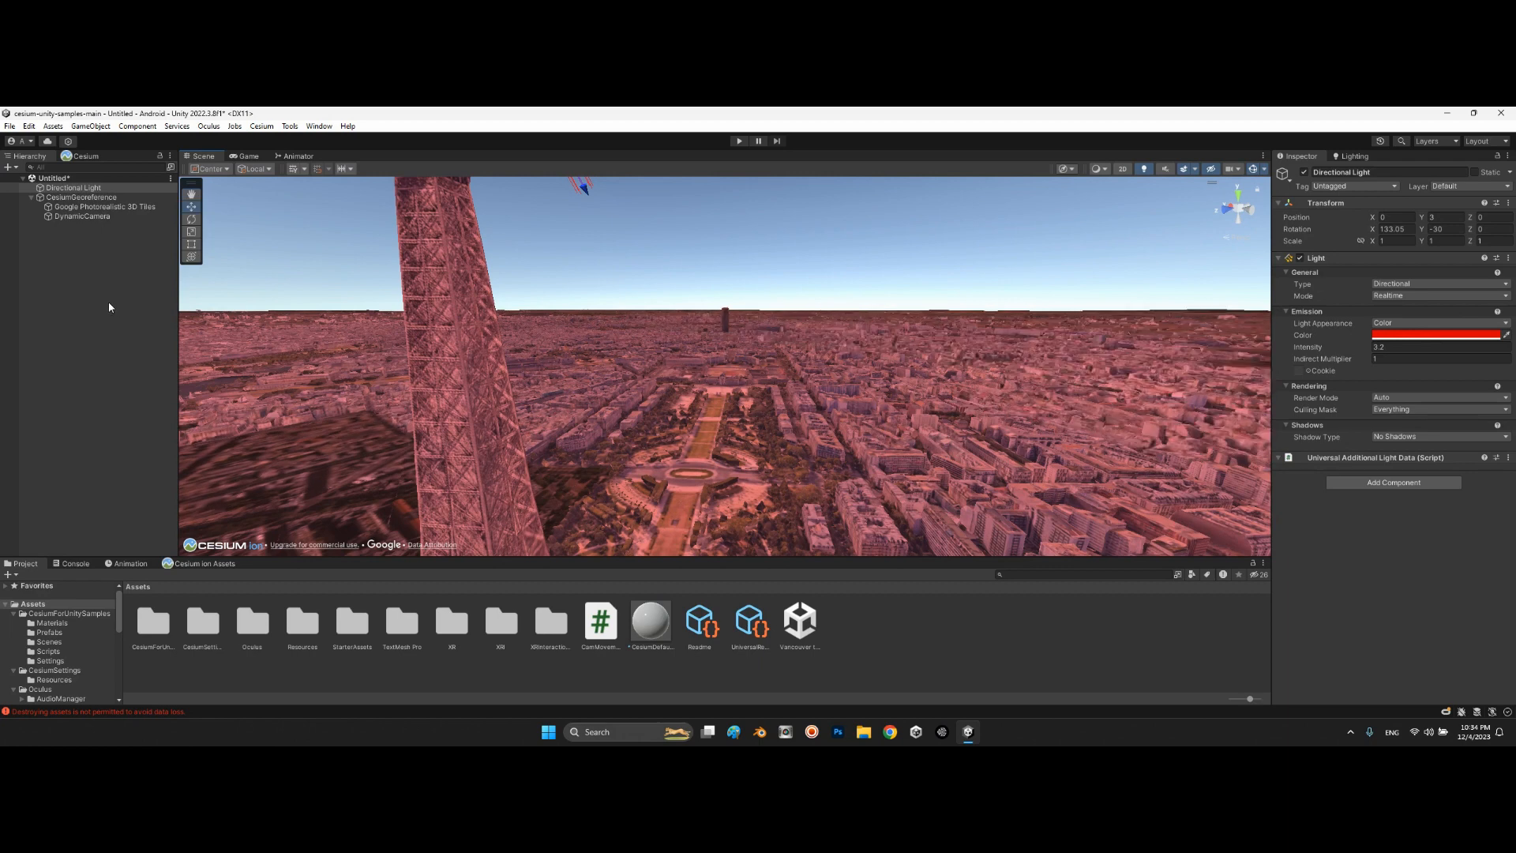
{"action": "left_click", "coordinate": [1435, 334]}
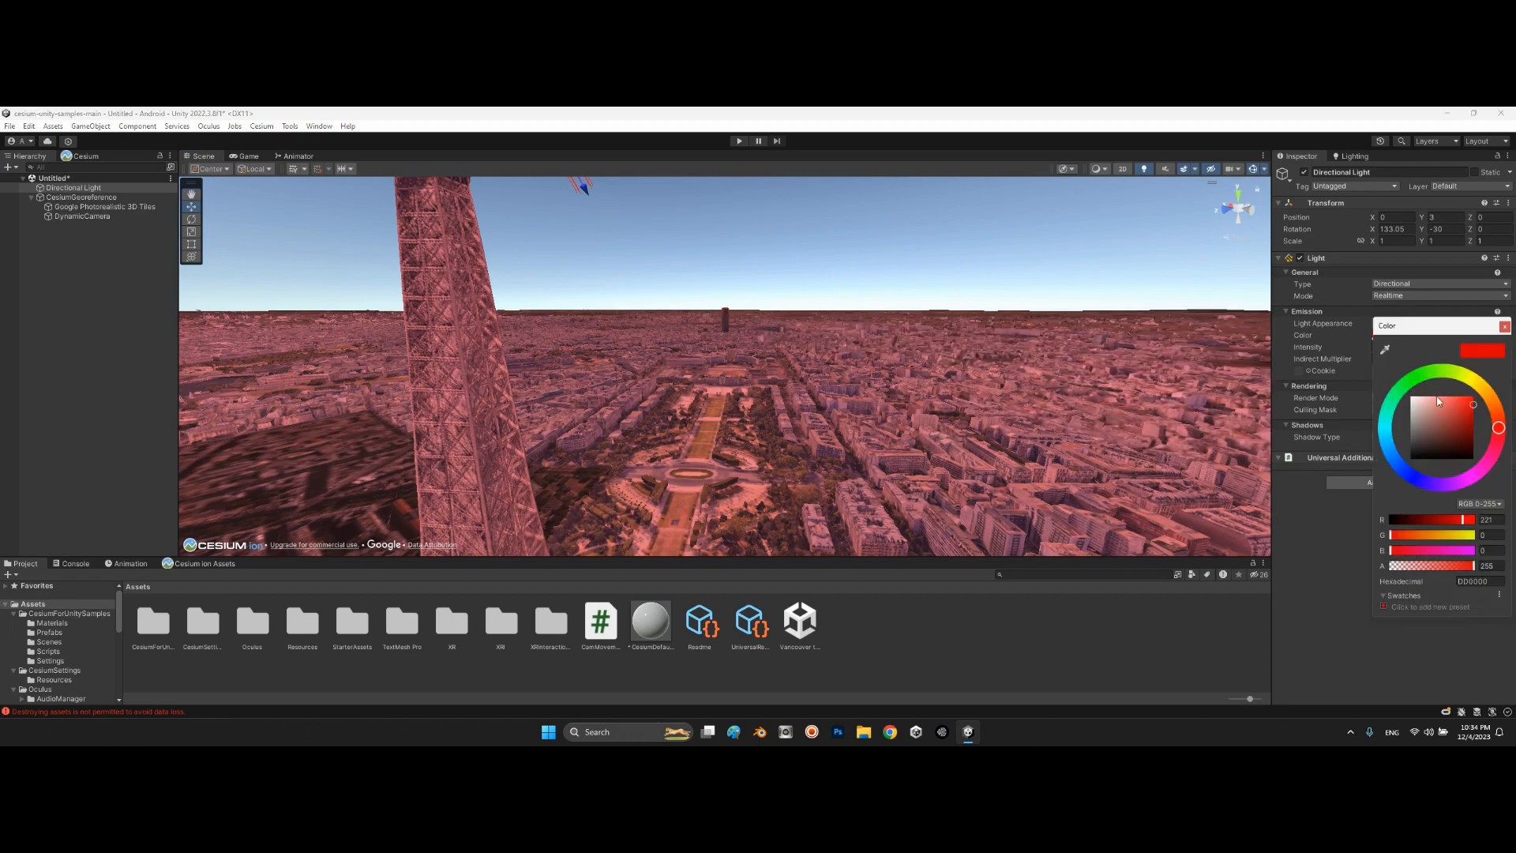
{"action": "left_click_drag", "start_coordinate": [1440, 401], "coordinate": [1334, 361]}
{"action": "left_click", "coordinate": [1412, 310]}
Set the Directional Light's Mode to Mixed and look at the lighting around the Eiffel Tower
{"action": "left_click", "coordinate": [1405, 295]}
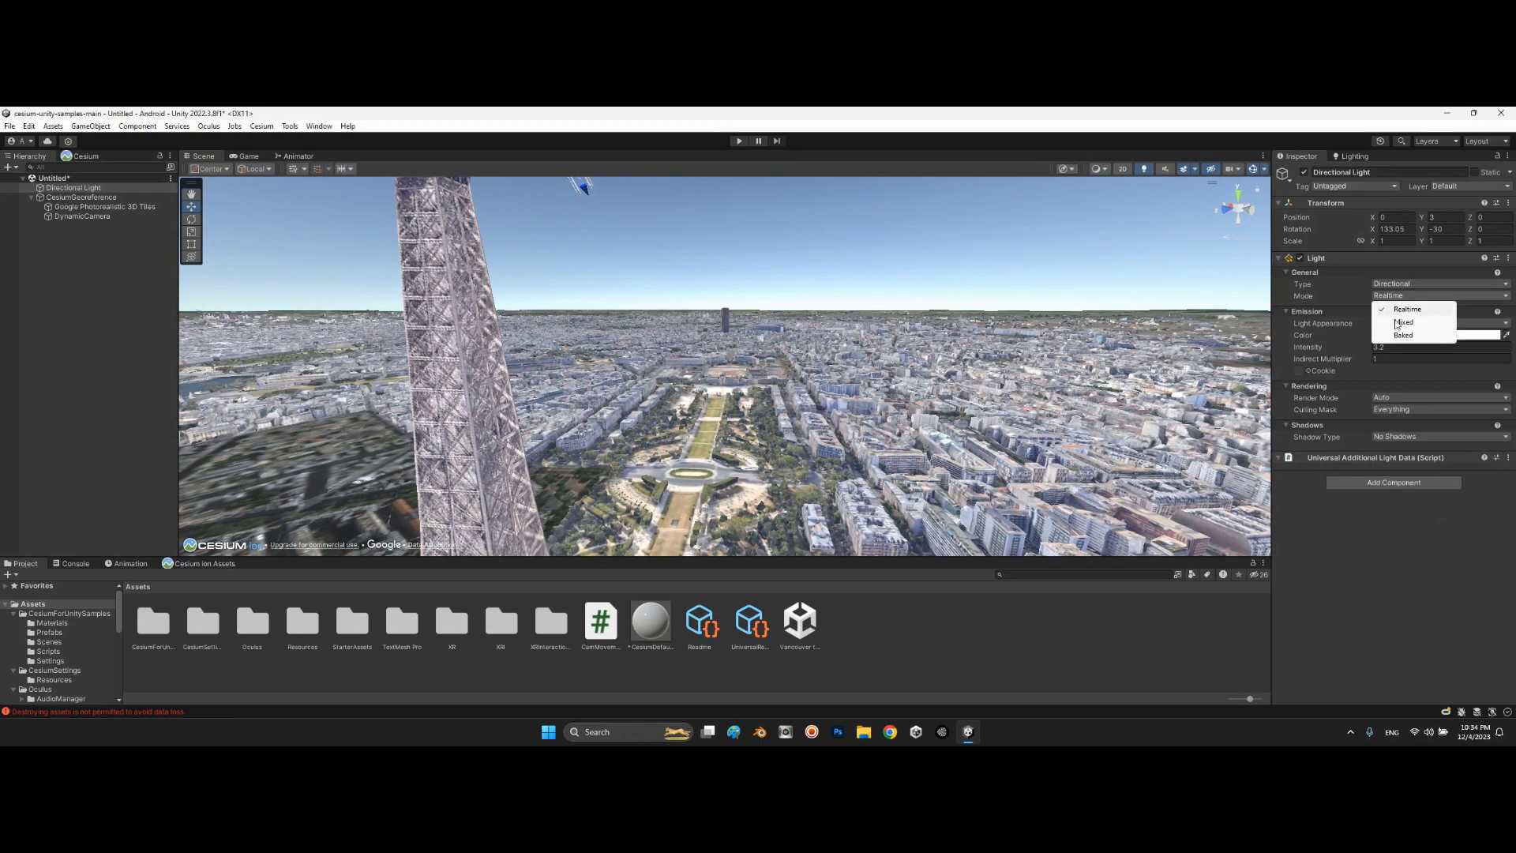
{"action": "left_click", "coordinate": [1386, 308]}
{"action": "left_click", "coordinate": [1386, 299]}
{"action": "left_click", "coordinate": [1317, 545]}
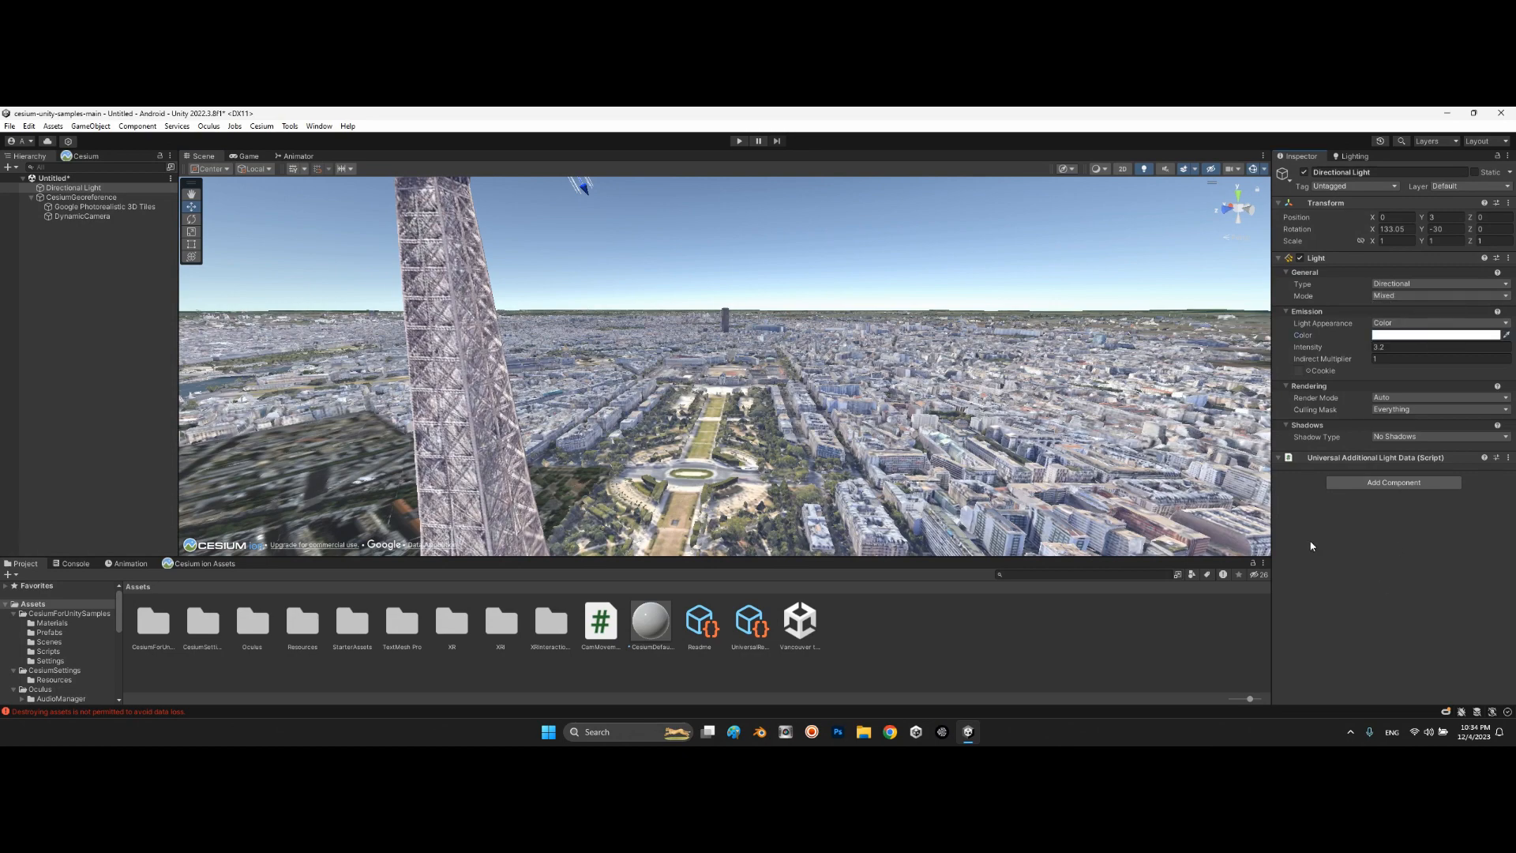
{"action": "right_click_drag", "start_coordinate": [910, 337], "coordinate": [961, 359]}
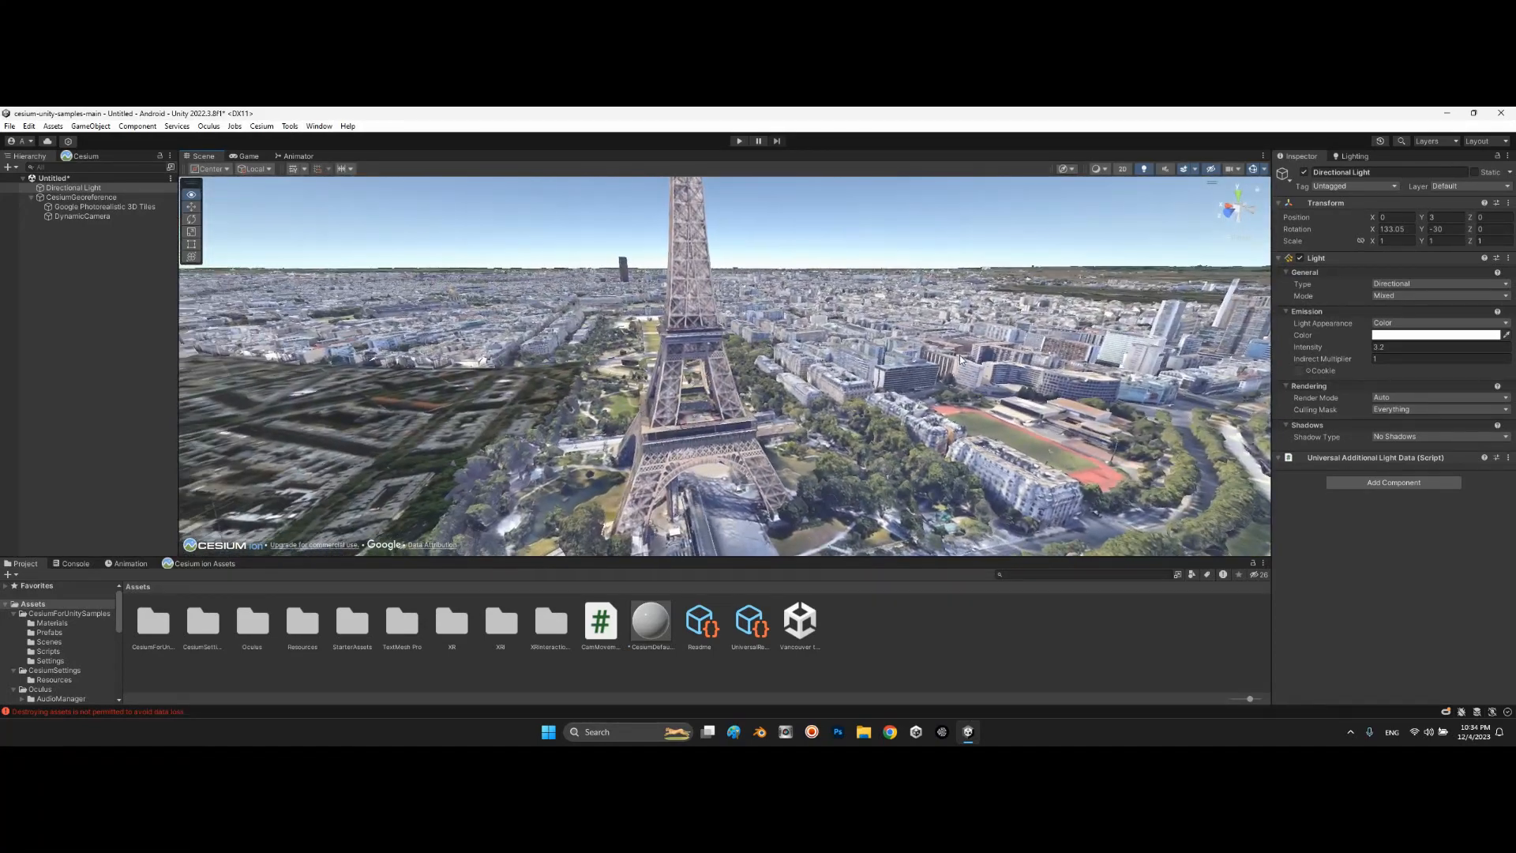
Review the Google Photorealistic 3D Tiles' Ion Asset ID, set its Maximum Screen Space Error to 25 and check the detail across Paris
{"action": "left_click", "coordinate": [99, 209]}
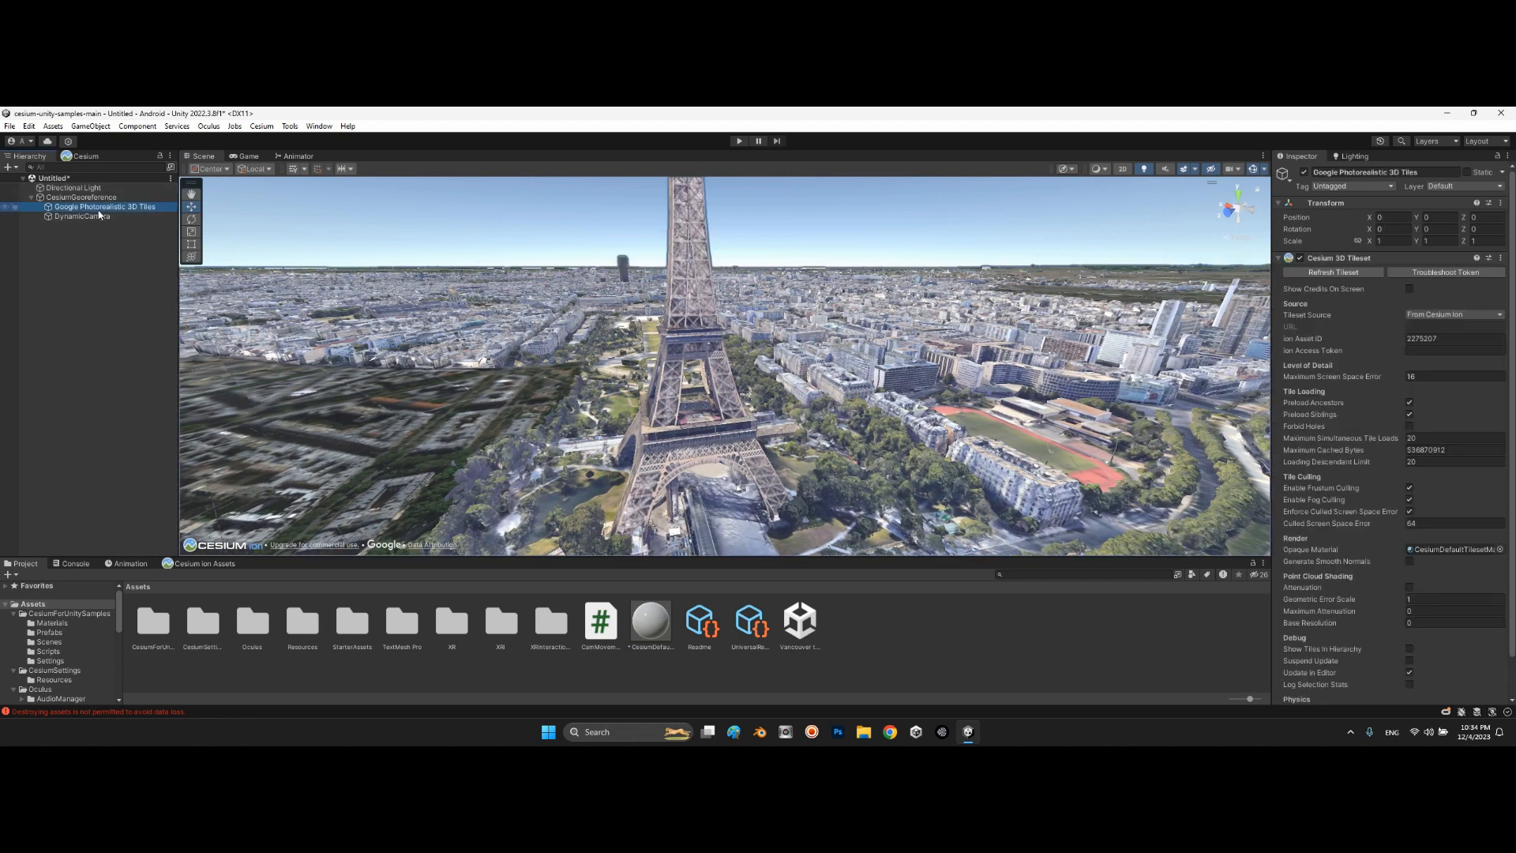
{"action": "left_click", "coordinate": [1417, 340]}
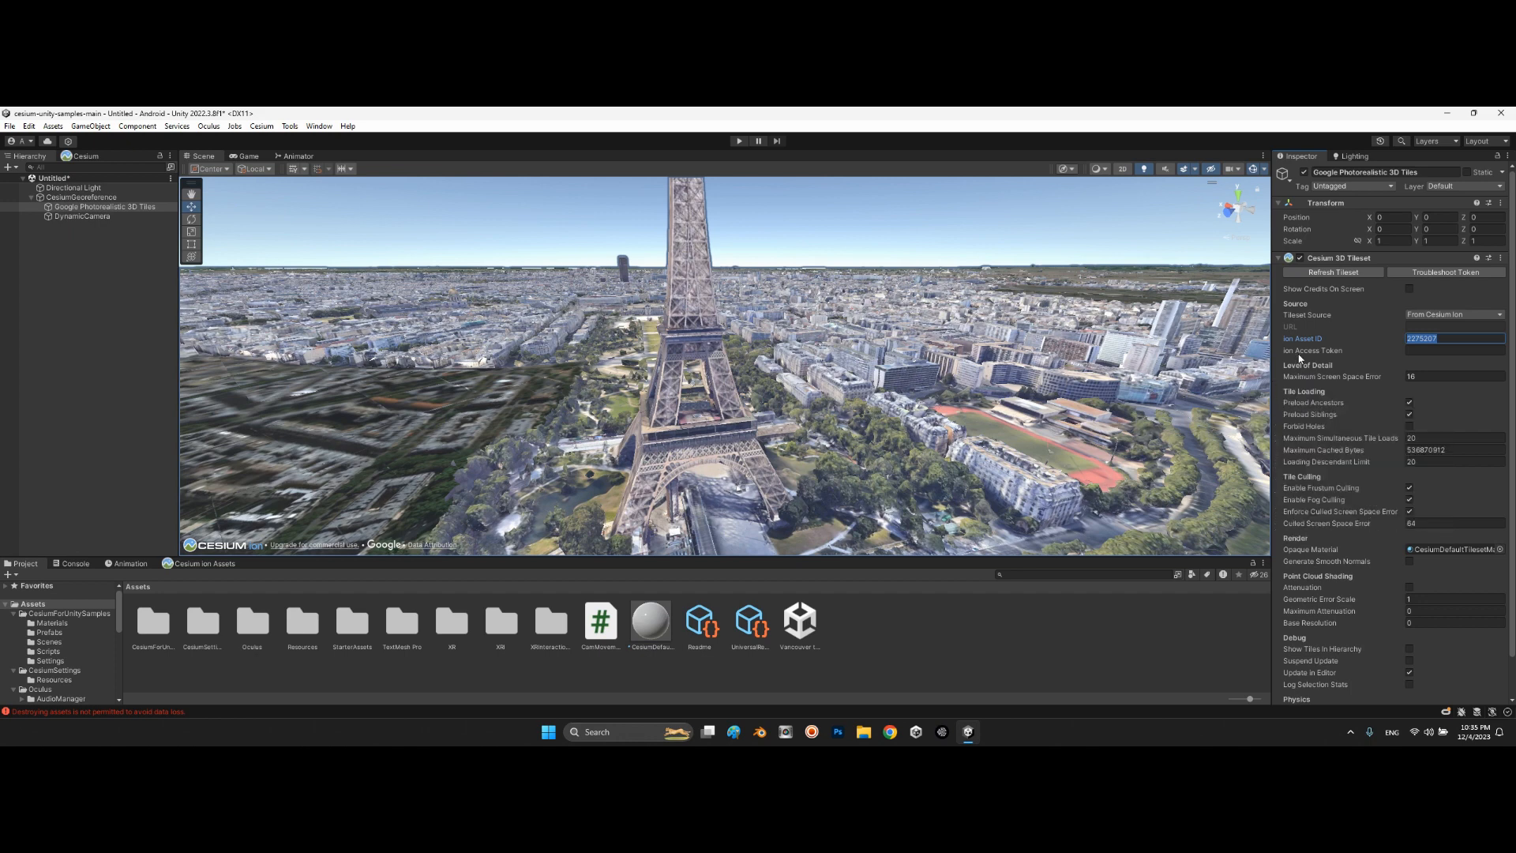
{"action": "mouse_move", "coordinate": [1299, 377]}
{"action": "right_click_drag", "start_coordinate": [942, 416], "coordinate": [1005, 387]}
{"action": "key", "text": "w"}
{"action": "key", "text": "q"}
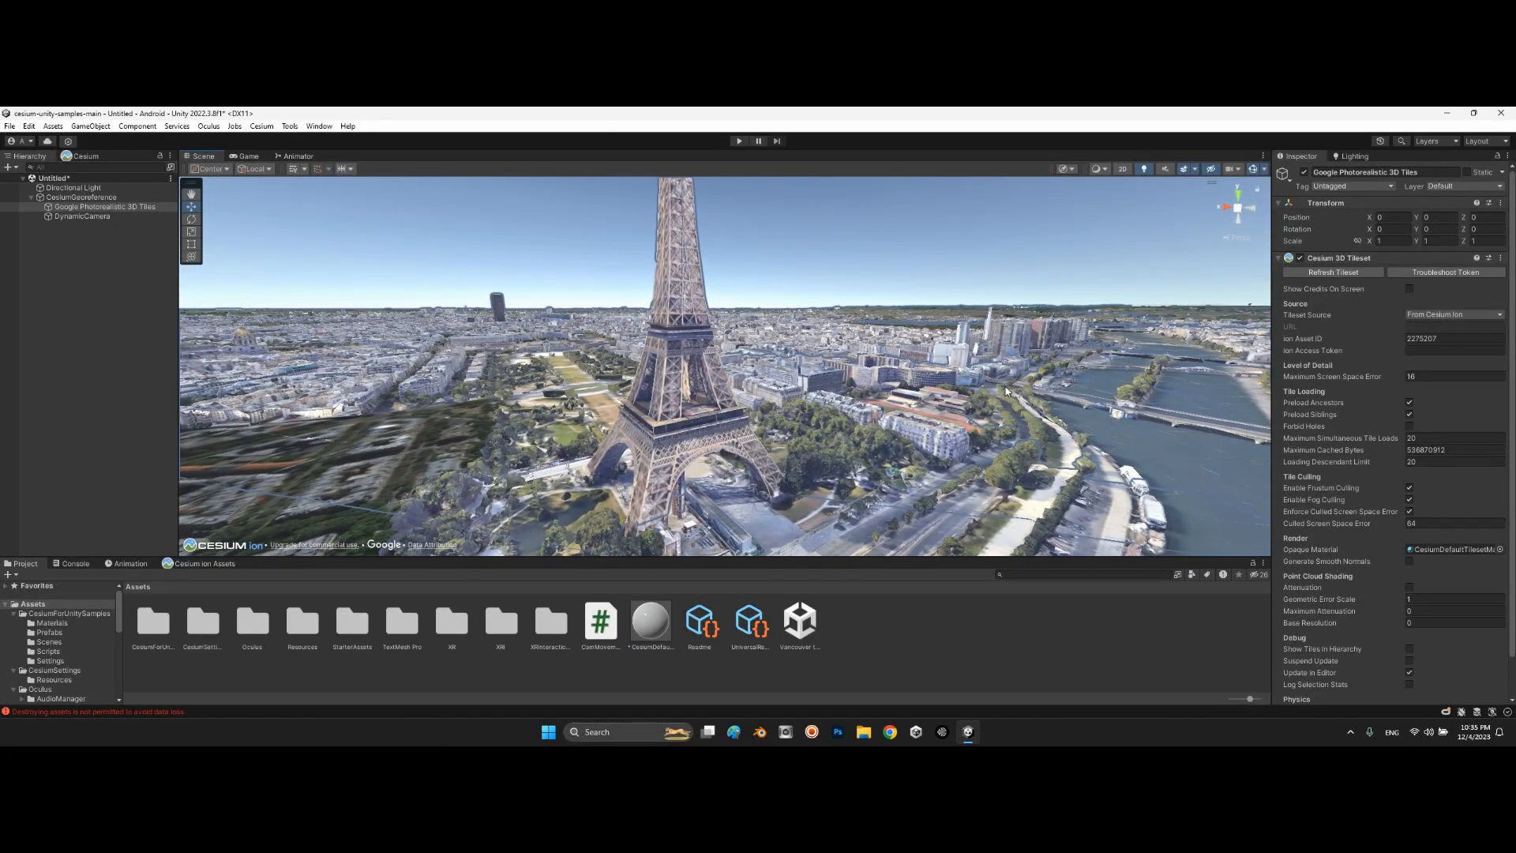
{"action": "left_click", "coordinate": [1415, 377]}
{"action": "type", "text": "25"}
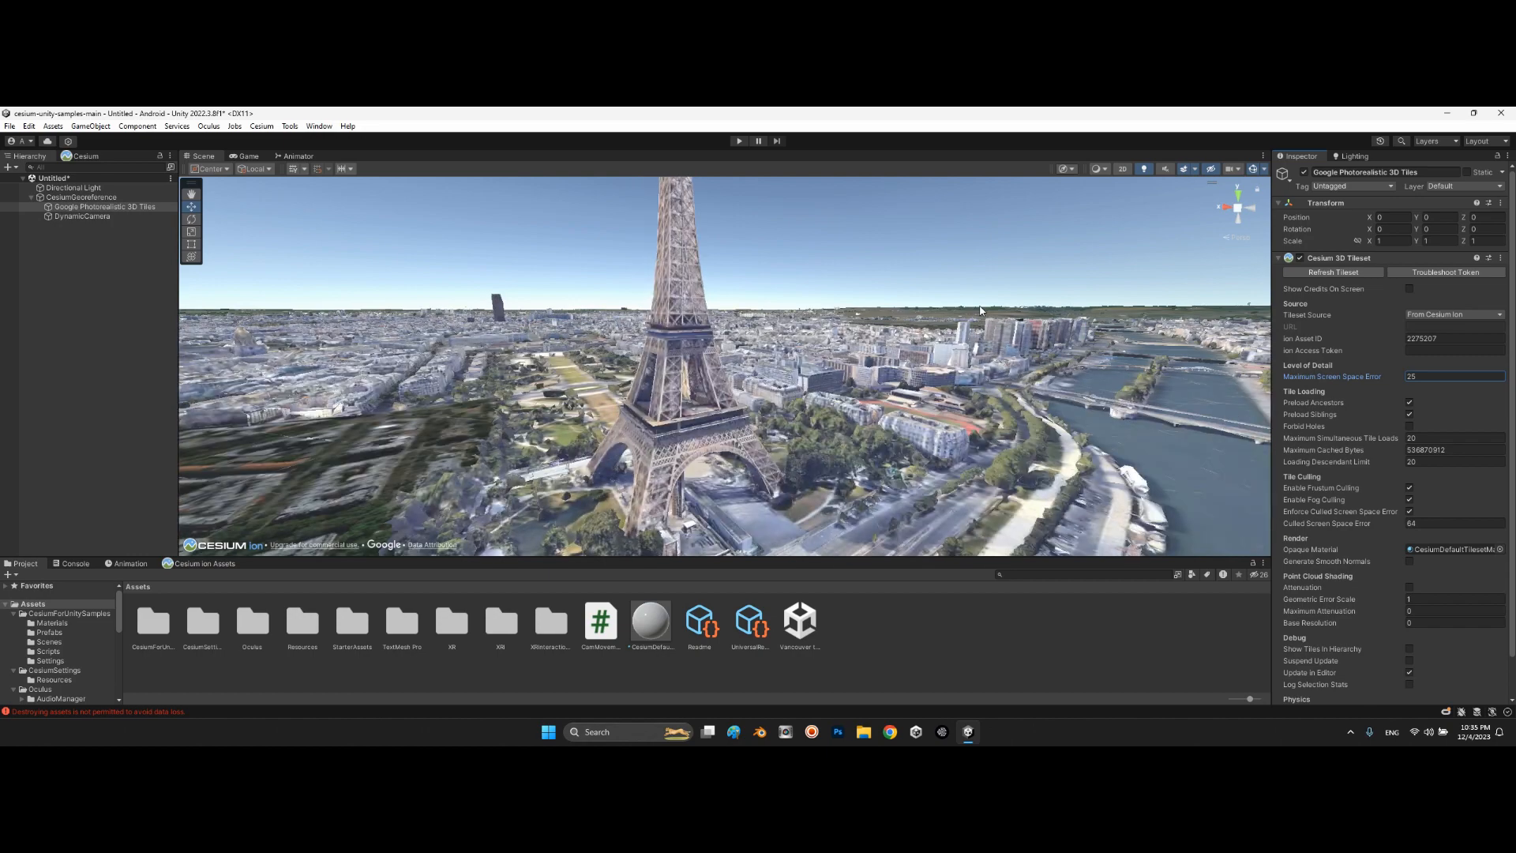
{"action": "right_click_drag", "start_coordinate": [980, 310], "coordinate": [1149, 324]}
{"action": "right_click_drag", "start_coordinate": [71, 339], "coordinate": [798, 318]}
Try a Maximum Screen Space Error of 5 on the tileset, compare the city detail, and set it back to 25
{"action": "left_click", "coordinate": [1444, 376]}
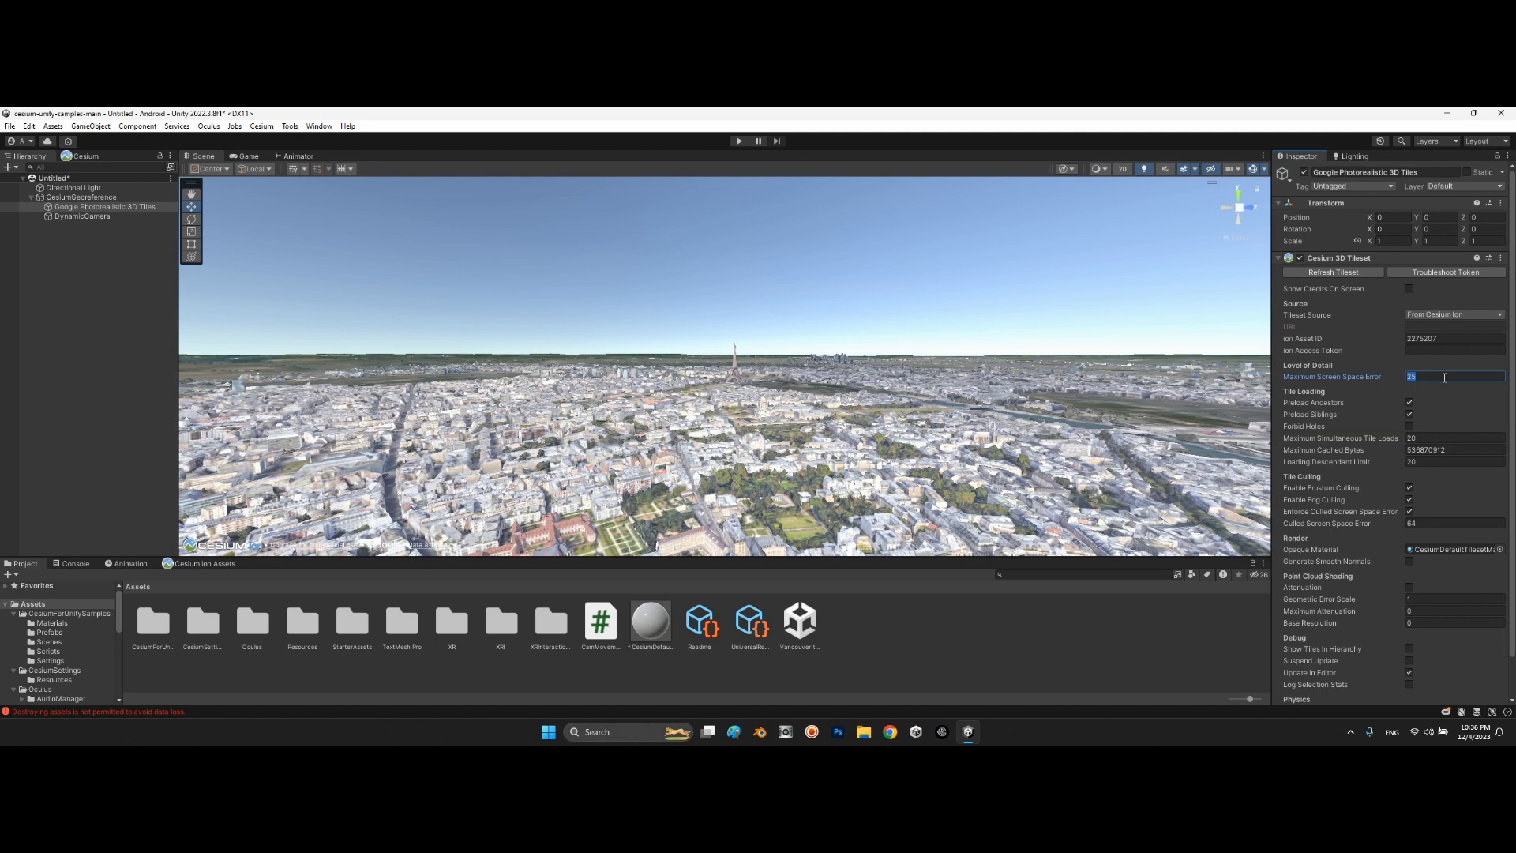
{"action": "type", "text": "5"}
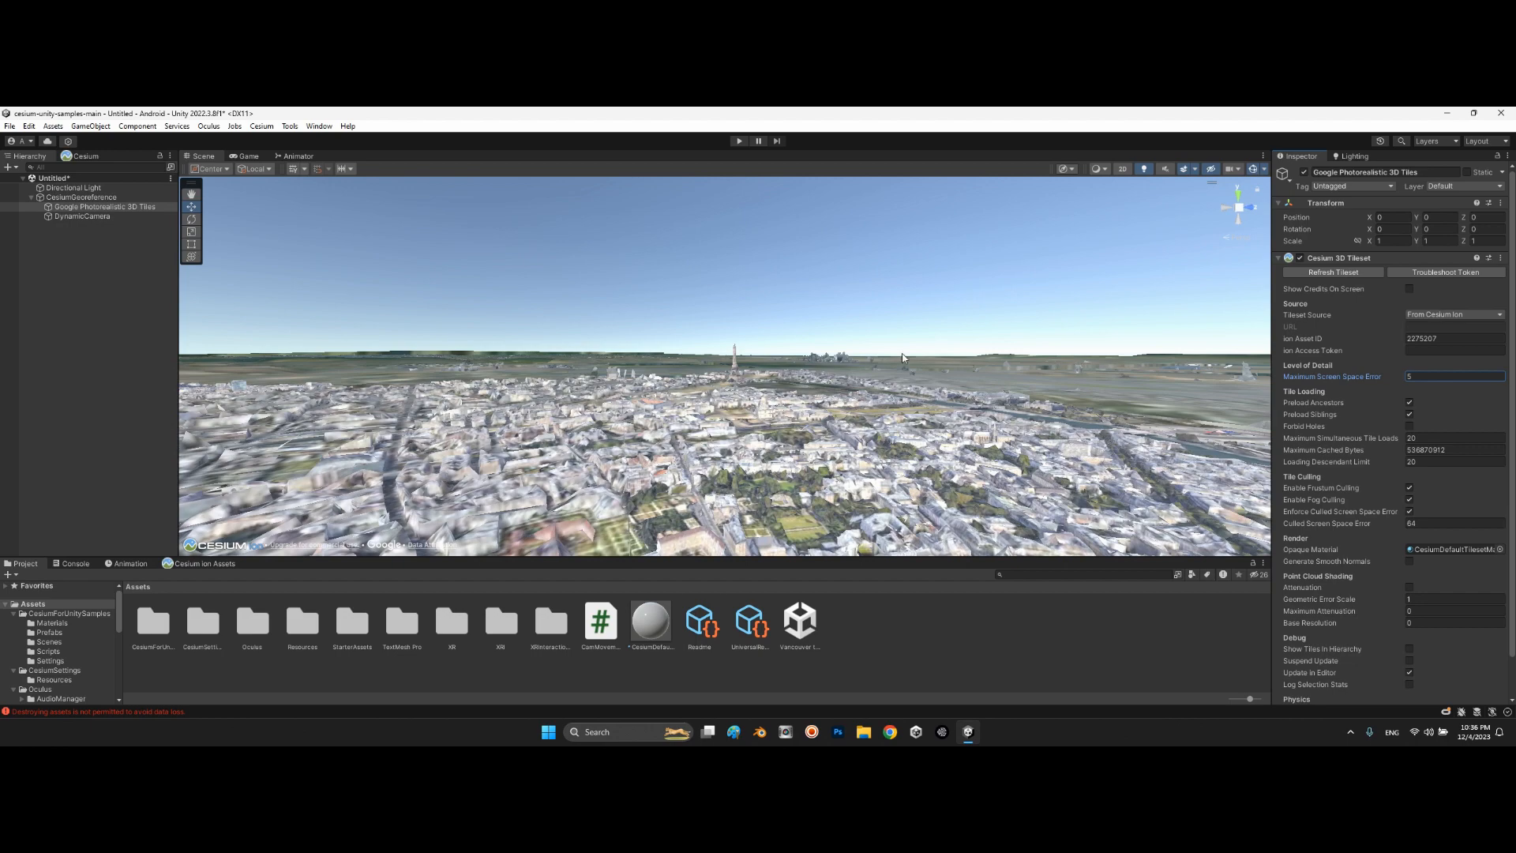
{"action": "right_click_drag", "start_coordinate": [903, 358], "coordinate": [1113, 389]}
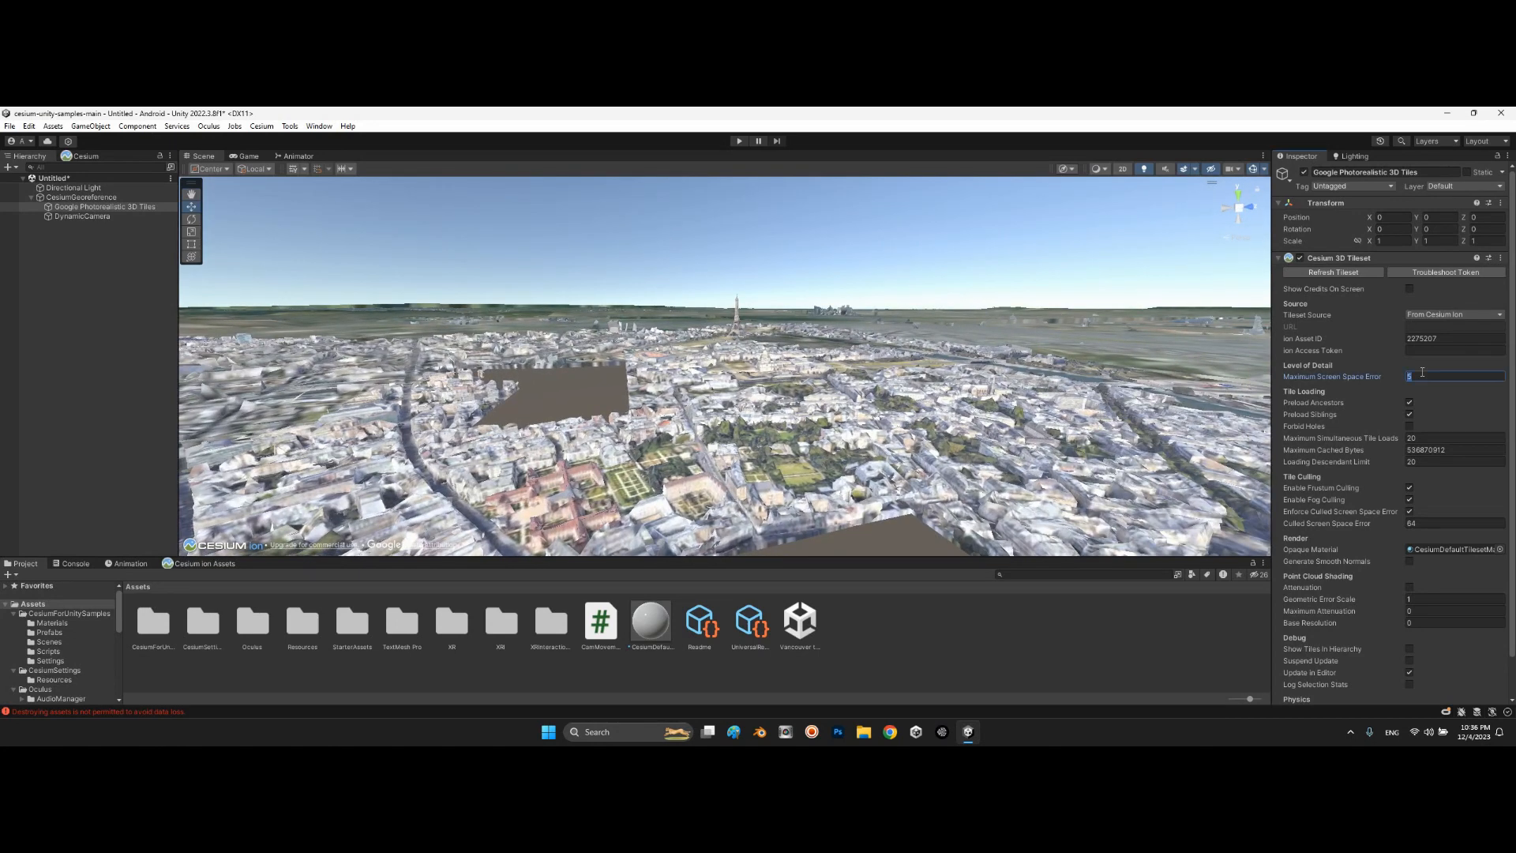
{"action": "type", "text": "25"}
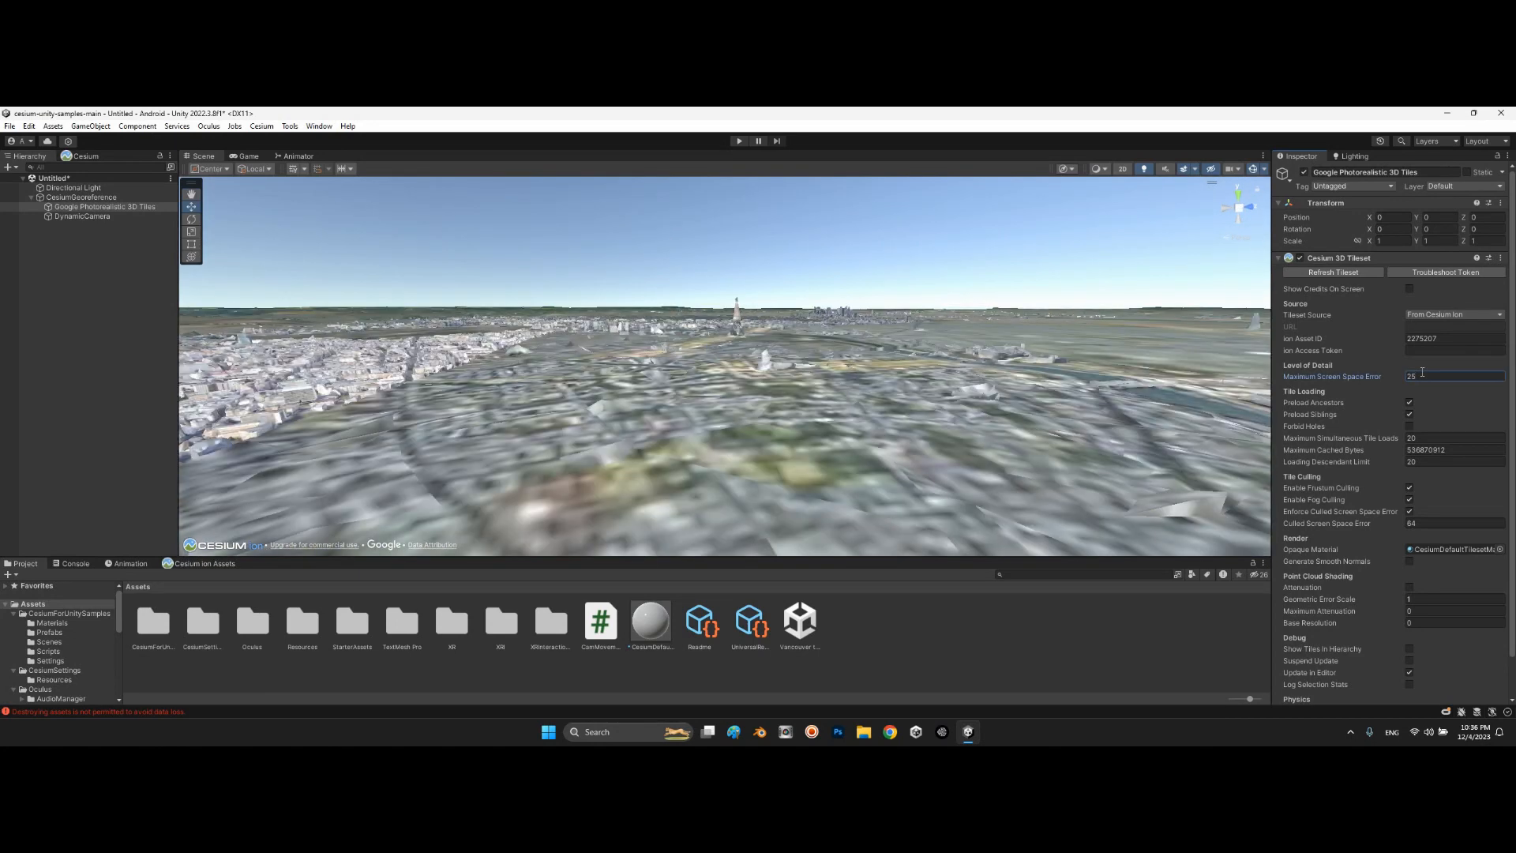
{"action": "right_click_drag", "start_coordinate": [890, 425], "coordinate": [777, 418]}
{"action": "key", "text": "w"}
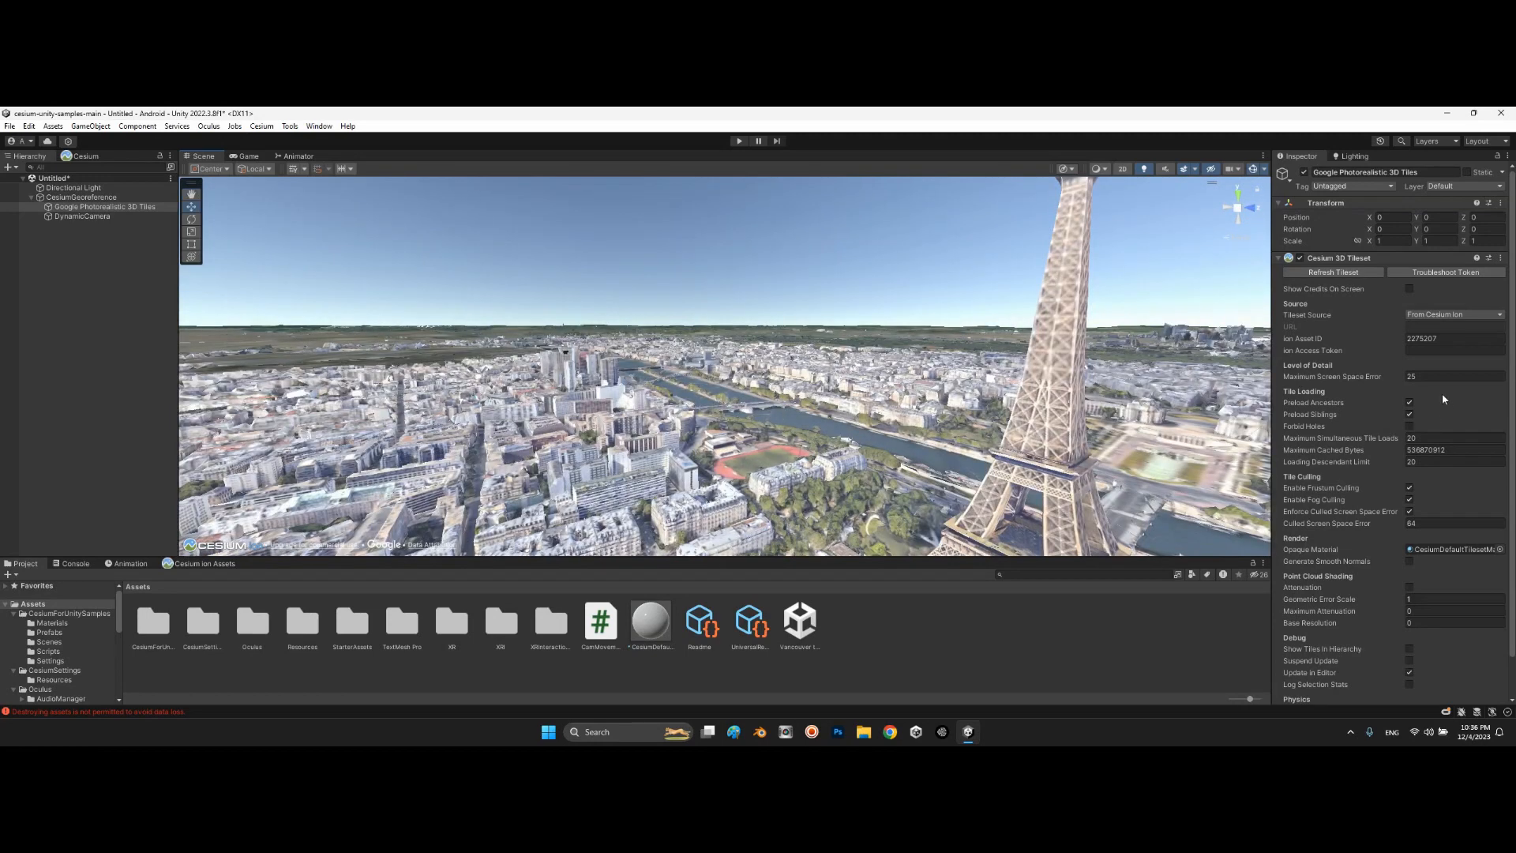
Enable Forbid Holes in the tileset's loading options and check how tiles load while flying over the city
{"action": "left_click", "coordinate": [1427, 376]}
{"action": "left_click", "coordinate": [1410, 427]}
{"action": "left_click", "coordinate": [1410, 427]}
{"action": "mouse_move", "coordinate": [1316, 429]}
{"action": "right_click_drag", "start_coordinate": [806, 428], "coordinate": [275, 381]}
{"action": "key", "text": "w"}
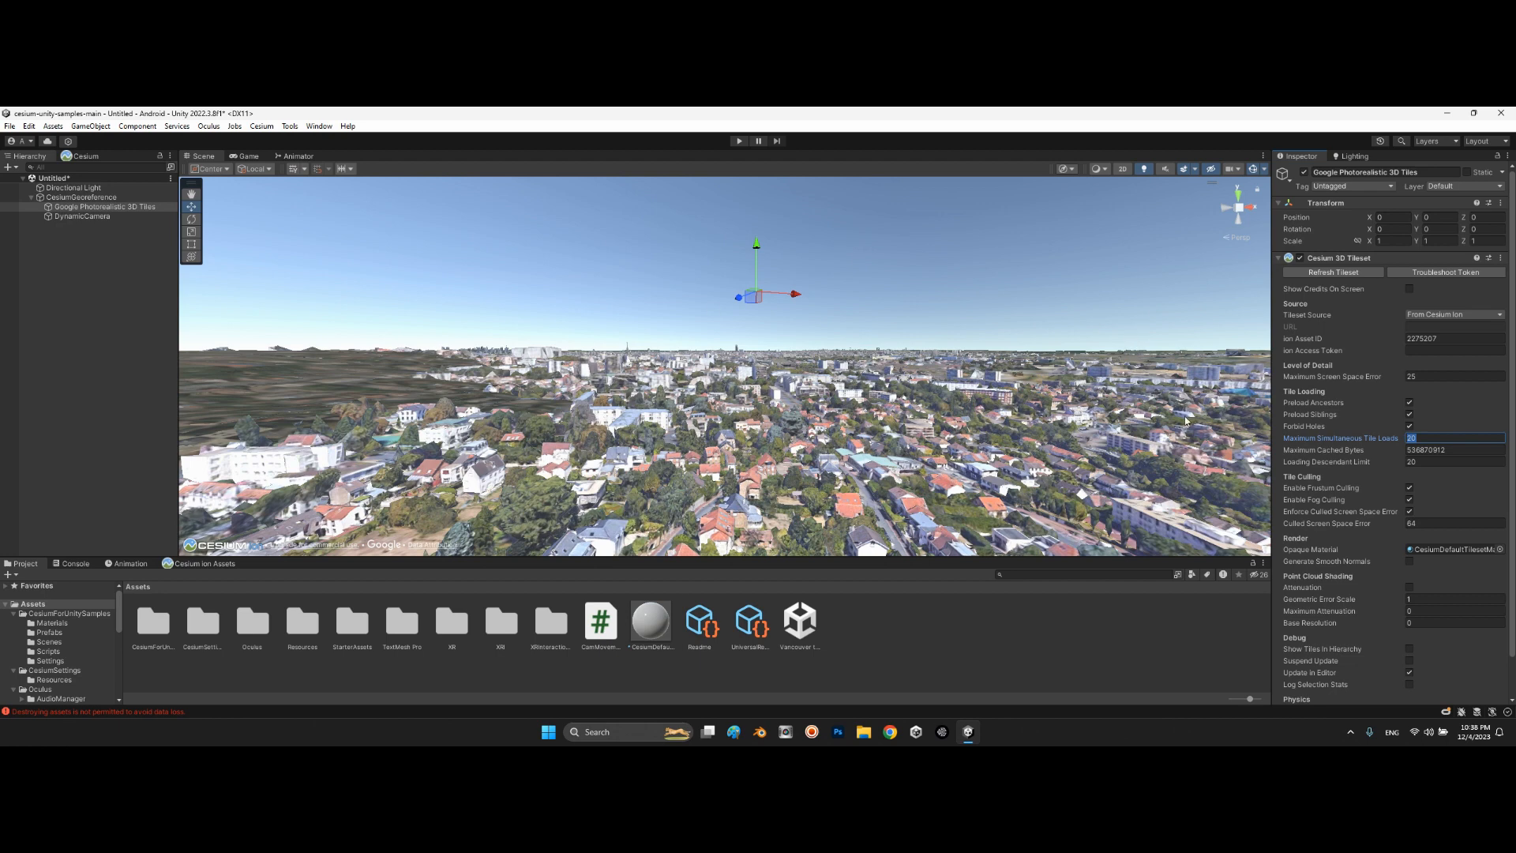
Try a Maximum Simultaneous Tile Loads value of 5, compare the tile loading speed, and restore it to 20
{"action": "left_click", "coordinate": [1423, 437]}
{"action": "type", "text": "5"}
{"action": "right_click_drag", "start_coordinate": [1032, 385], "coordinate": [1187, 412]}
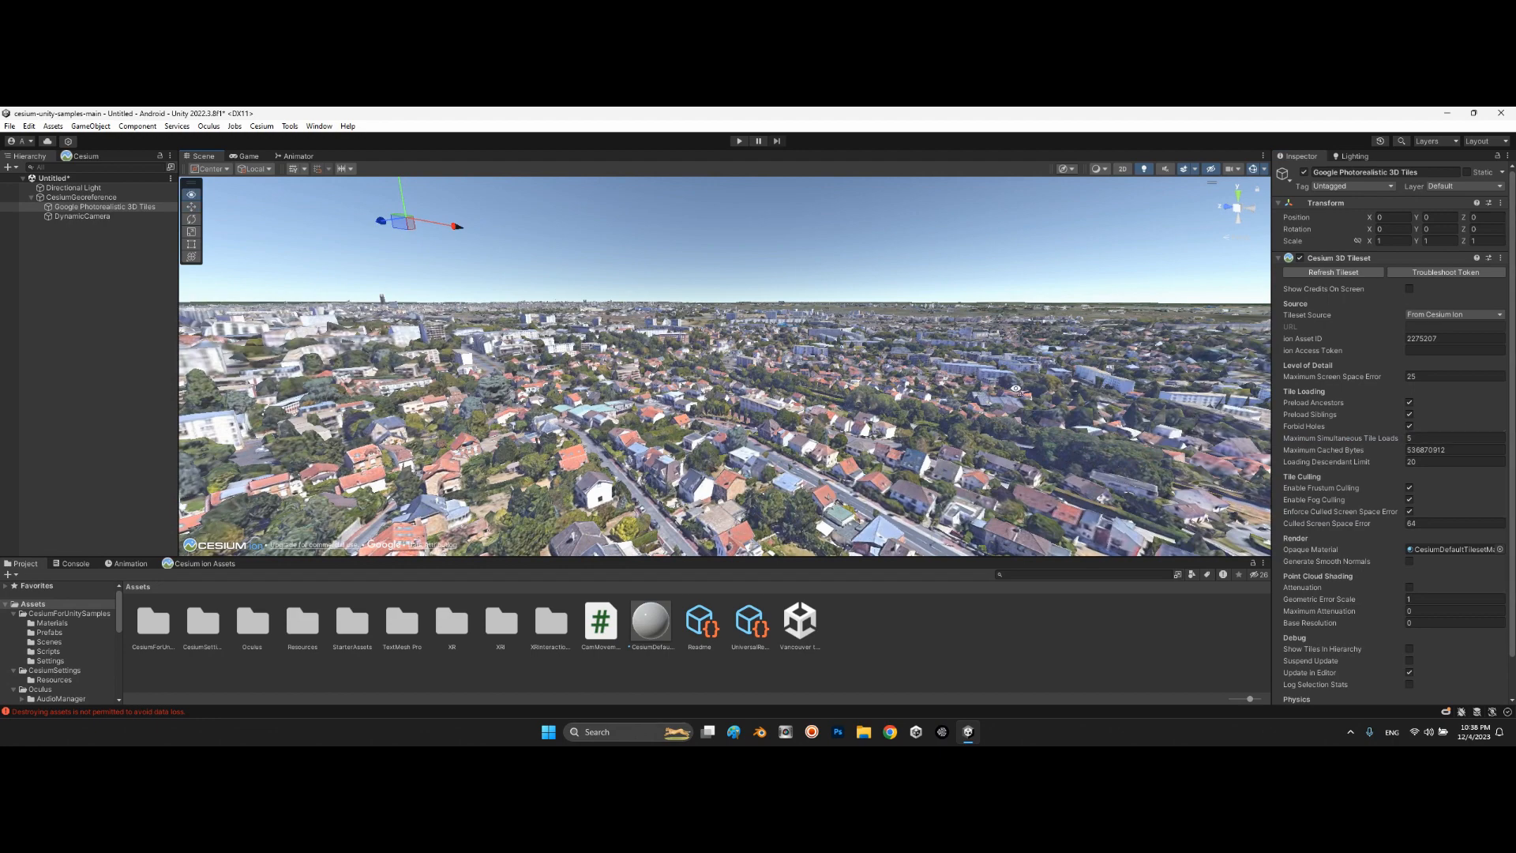
{"action": "right_click_drag", "start_coordinate": [1016, 388], "coordinate": [780, 413]}
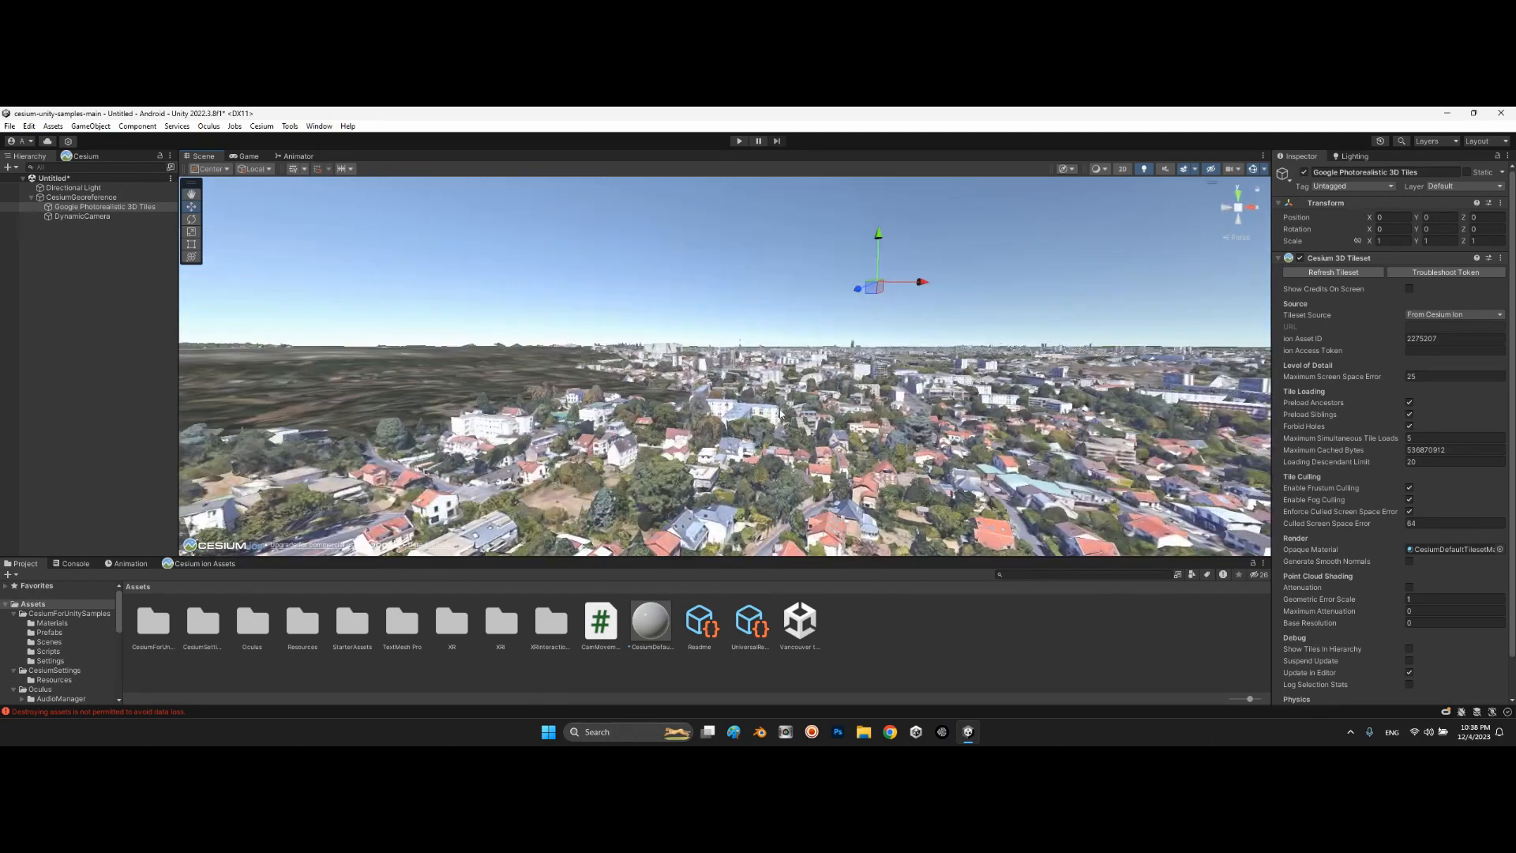
{"action": "right_click_drag", "start_coordinate": [672, 389], "coordinate": [731, 417]}
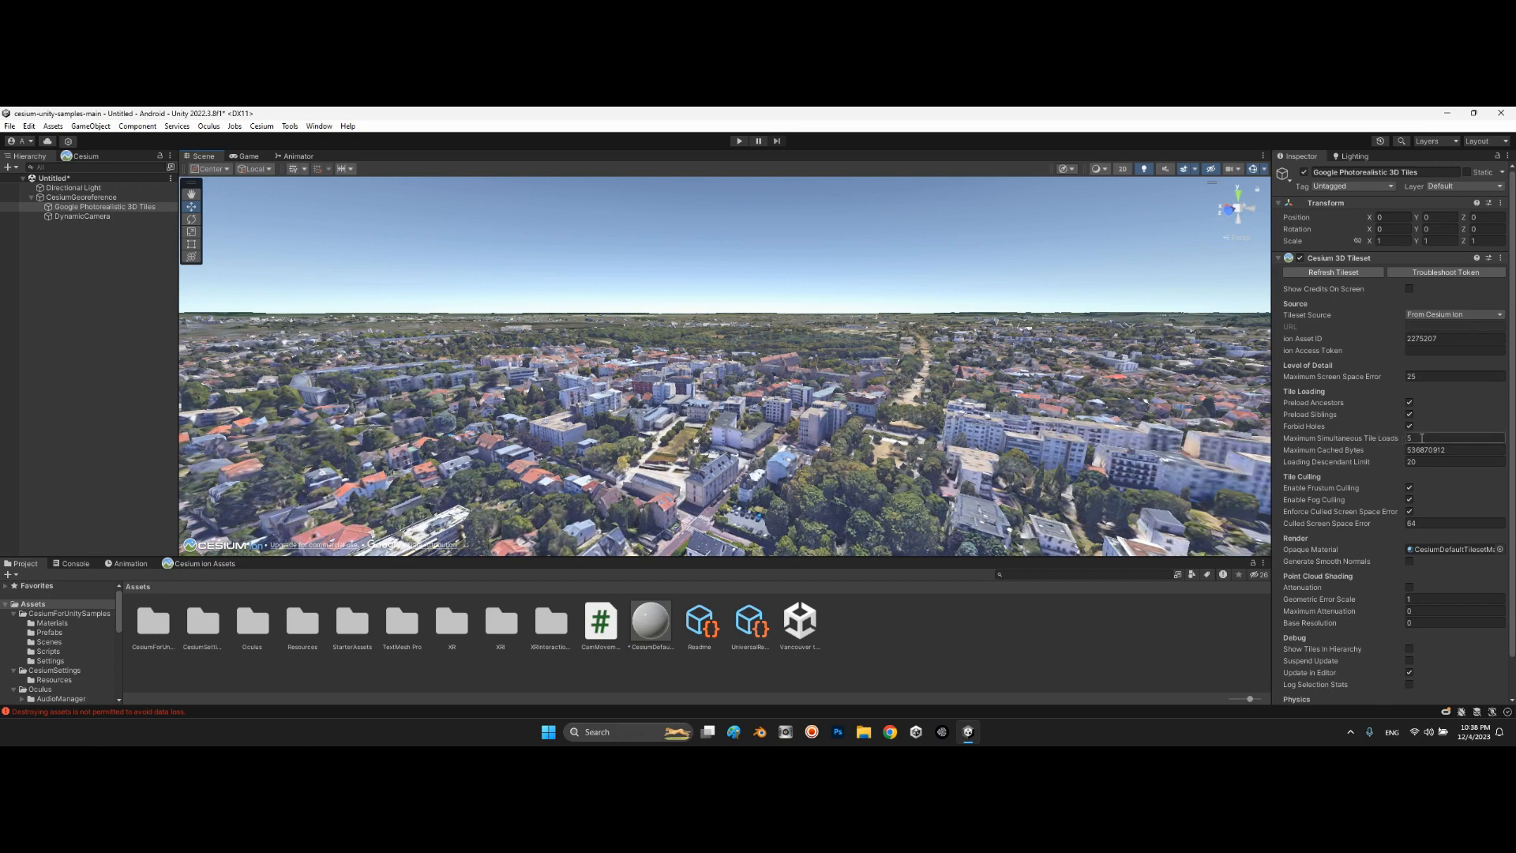
{"action": "type", "text": "20"}
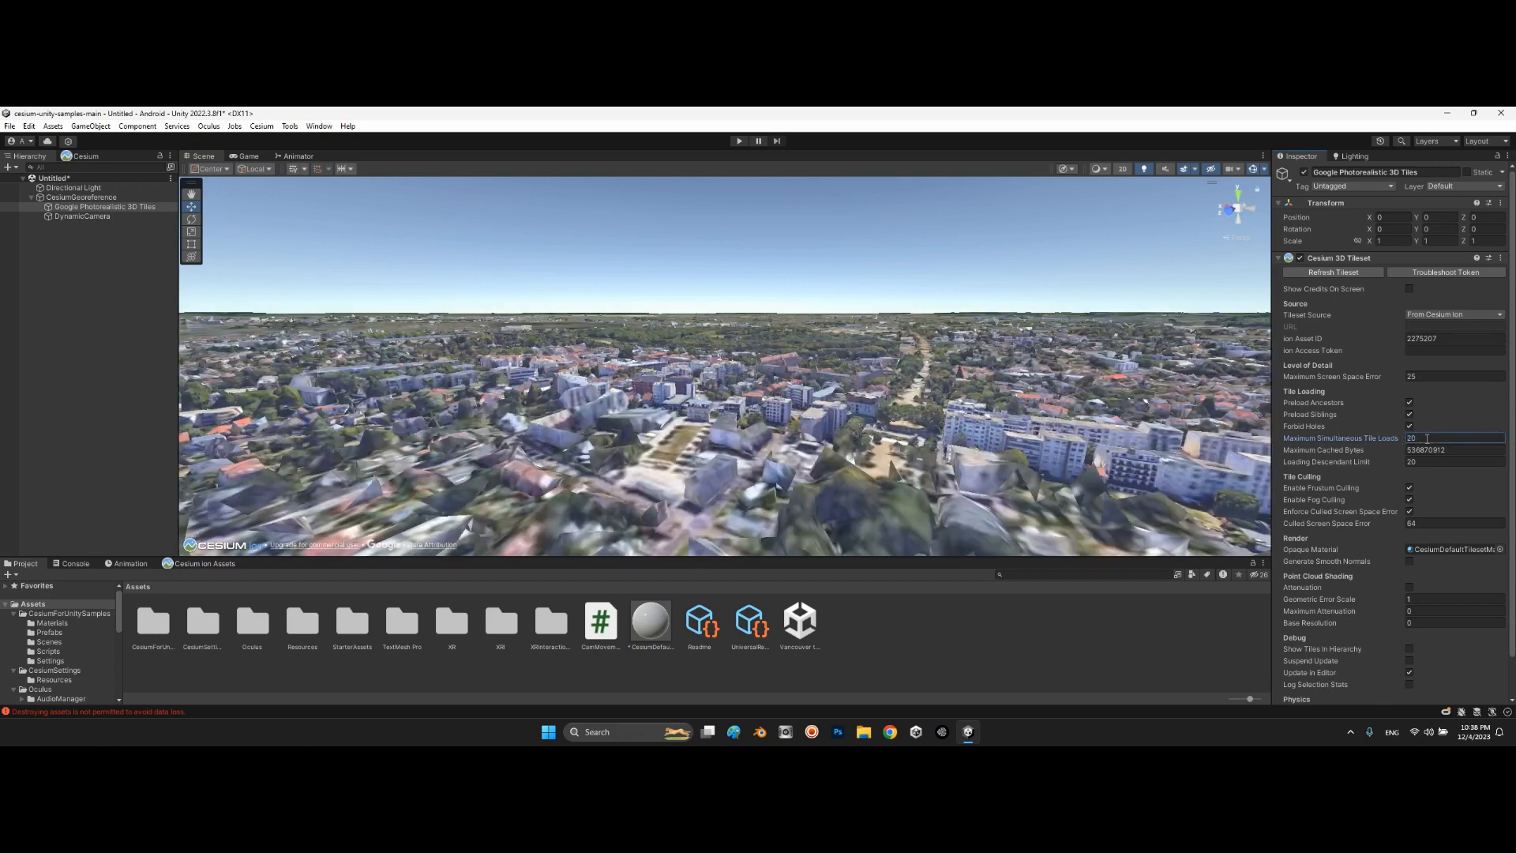
{"action": "right_click_drag", "start_coordinate": [945, 446], "coordinate": [111, 446]}
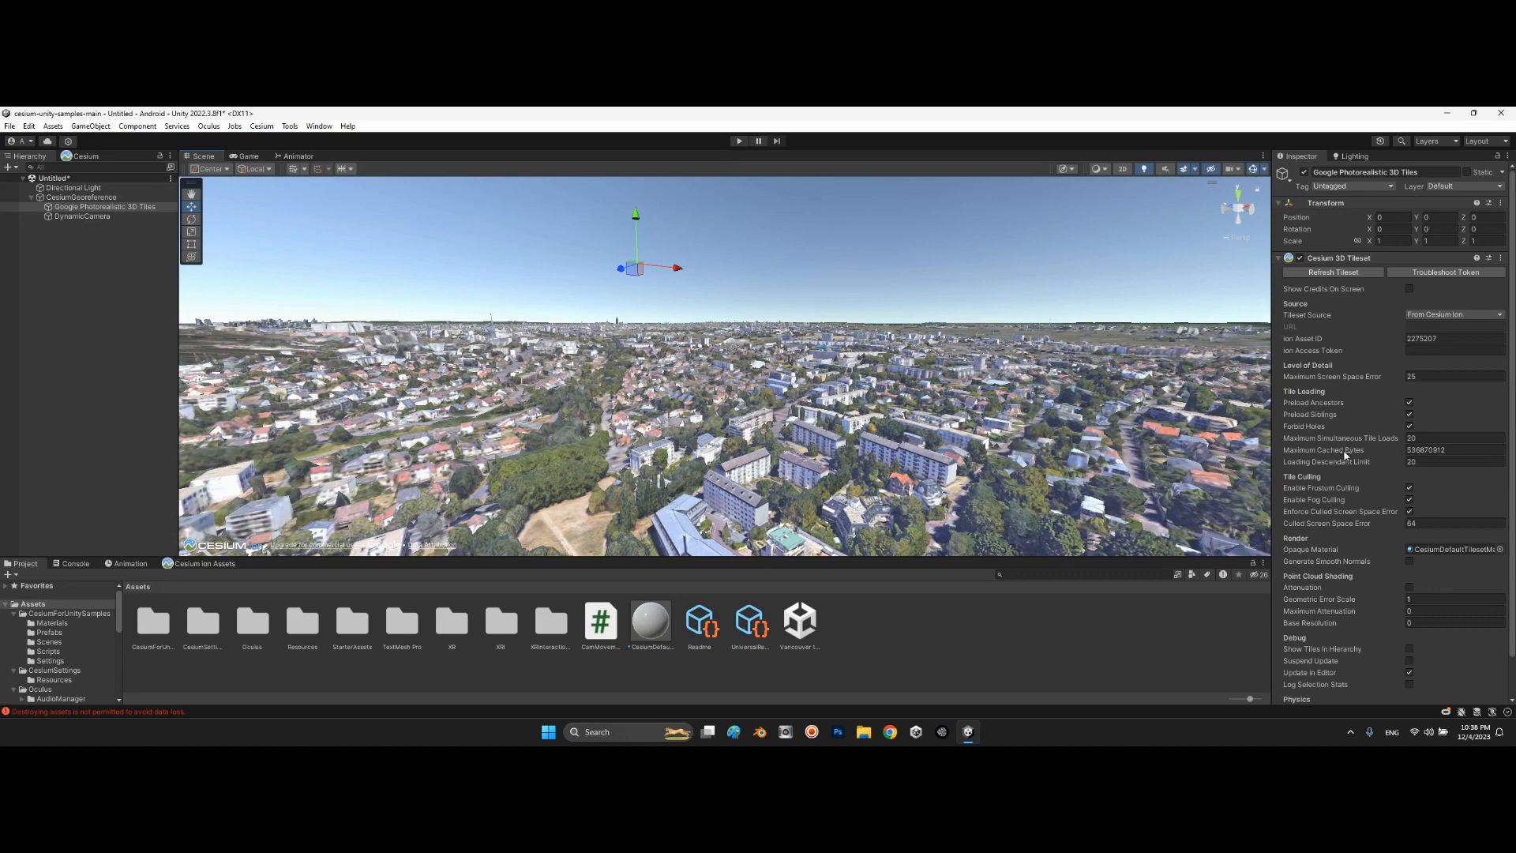
{"action": "mouse_move", "coordinate": [1346, 456]}
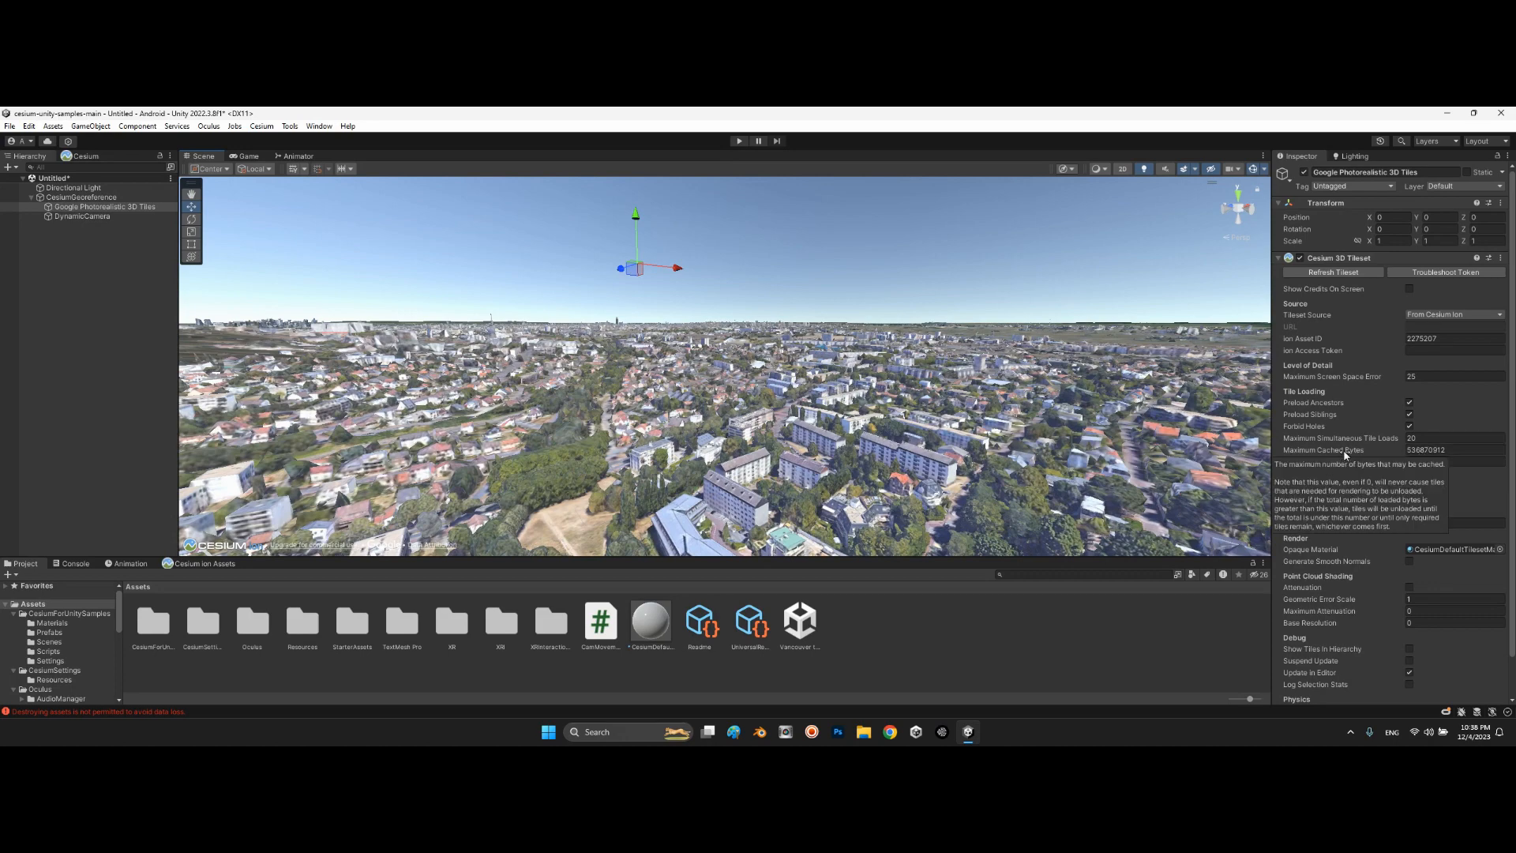
{"action": "mouse_move", "coordinate": [698, 343]}
{"action": "right_mouse_down"}
{"action": "mouse_move", "coordinate": [976, 336]}
{"action": "mouse_move", "coordinate": [655, 346]}
{"action": "mouse_move", "coordinate": [836, 310]}
{"action": "mouse_move", "coordinate": [537, 350]}
{"action": "mouse_move", "coordinate": [720, 348]}
{"action": "right_mouse_up"}
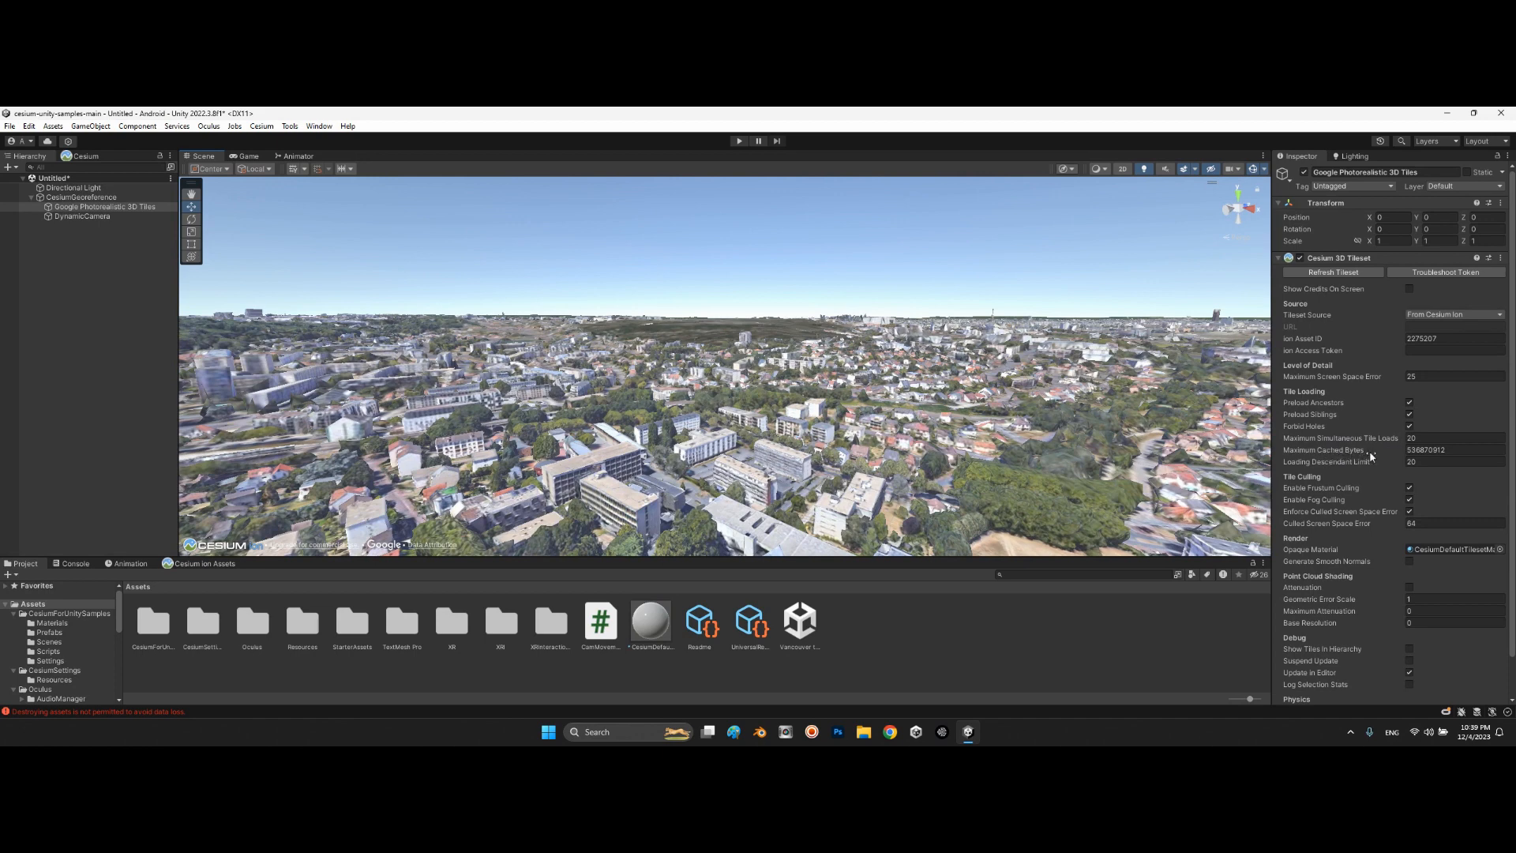
{"action": "left_click", "coordinate": [1409, 450]}
{"action": "double_click", "coordinate": [1433, 450]}
{"action": "left_click_drag", "start_coordinate": [1412, 449], "coordinate": [1401, 450]}
{"action": "type", "text": "10"}
{"action": "right_click_drag", "start_coordinate": [897, 349], "coordinate": [830, 398]}
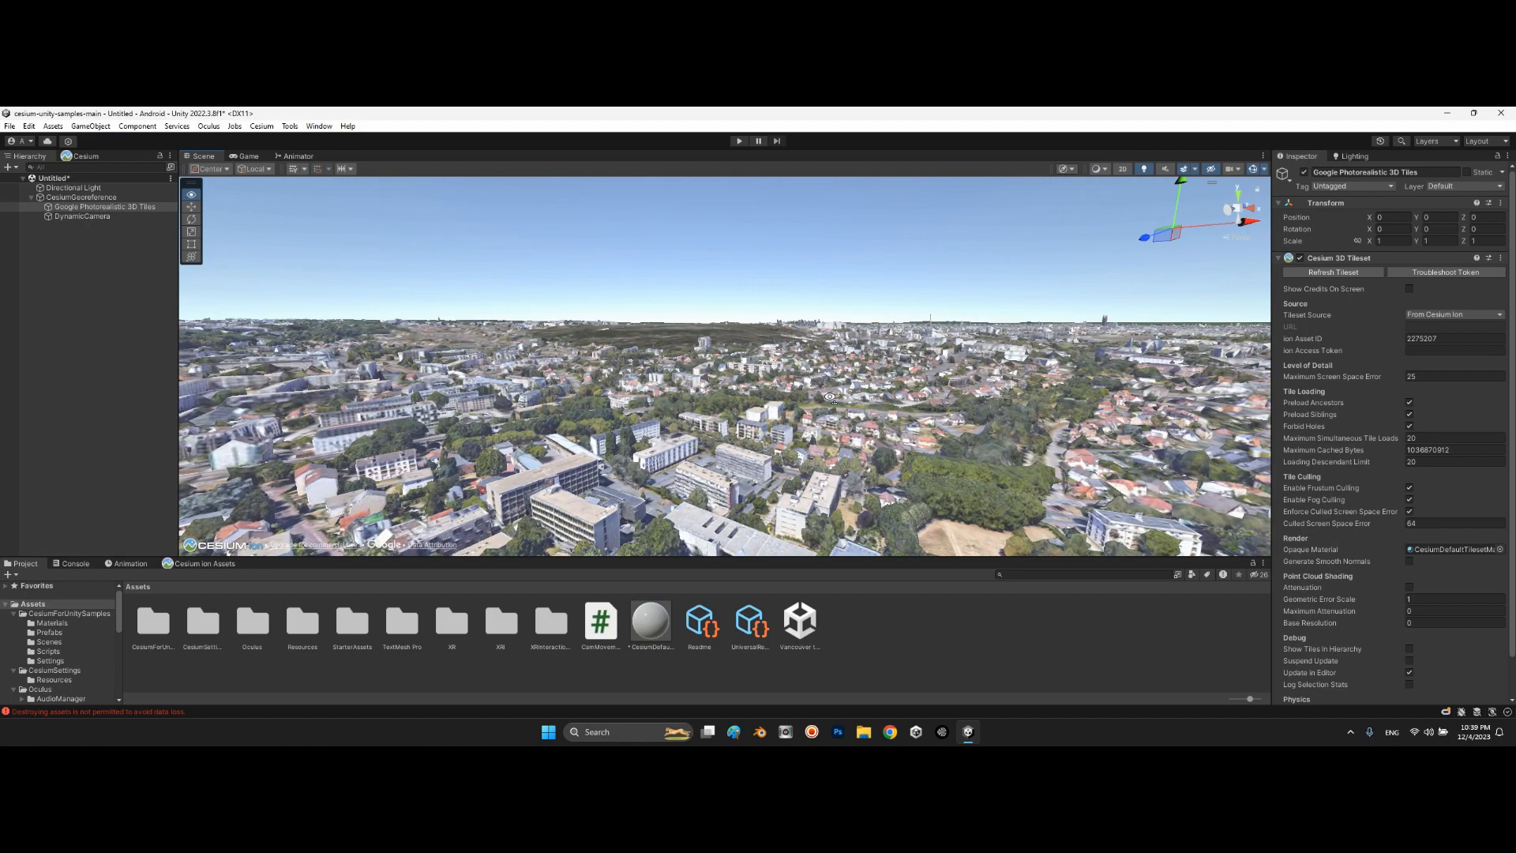
{"action": "right_click_drag", "start_coordinate": [829, 397], "coordinate": [924, 390]}
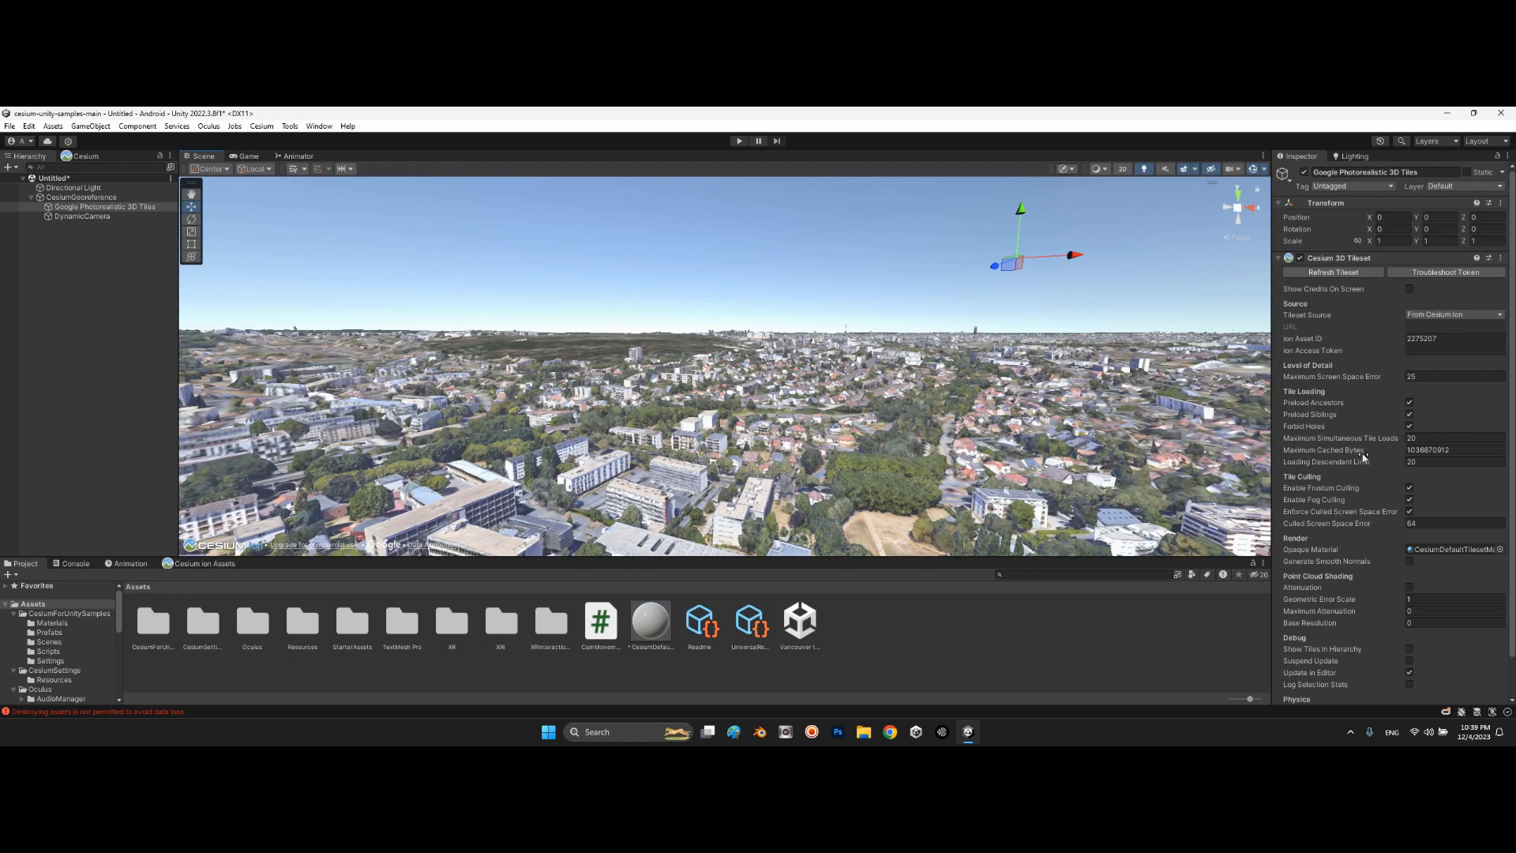
{"action": "right_click_drag", "start_coordinate": [862, 418], "coordinate": [739, 408]}
{"action": "right_click_drag", "start_coordinate": [1224, 570], "coordinate": [950, 406]}
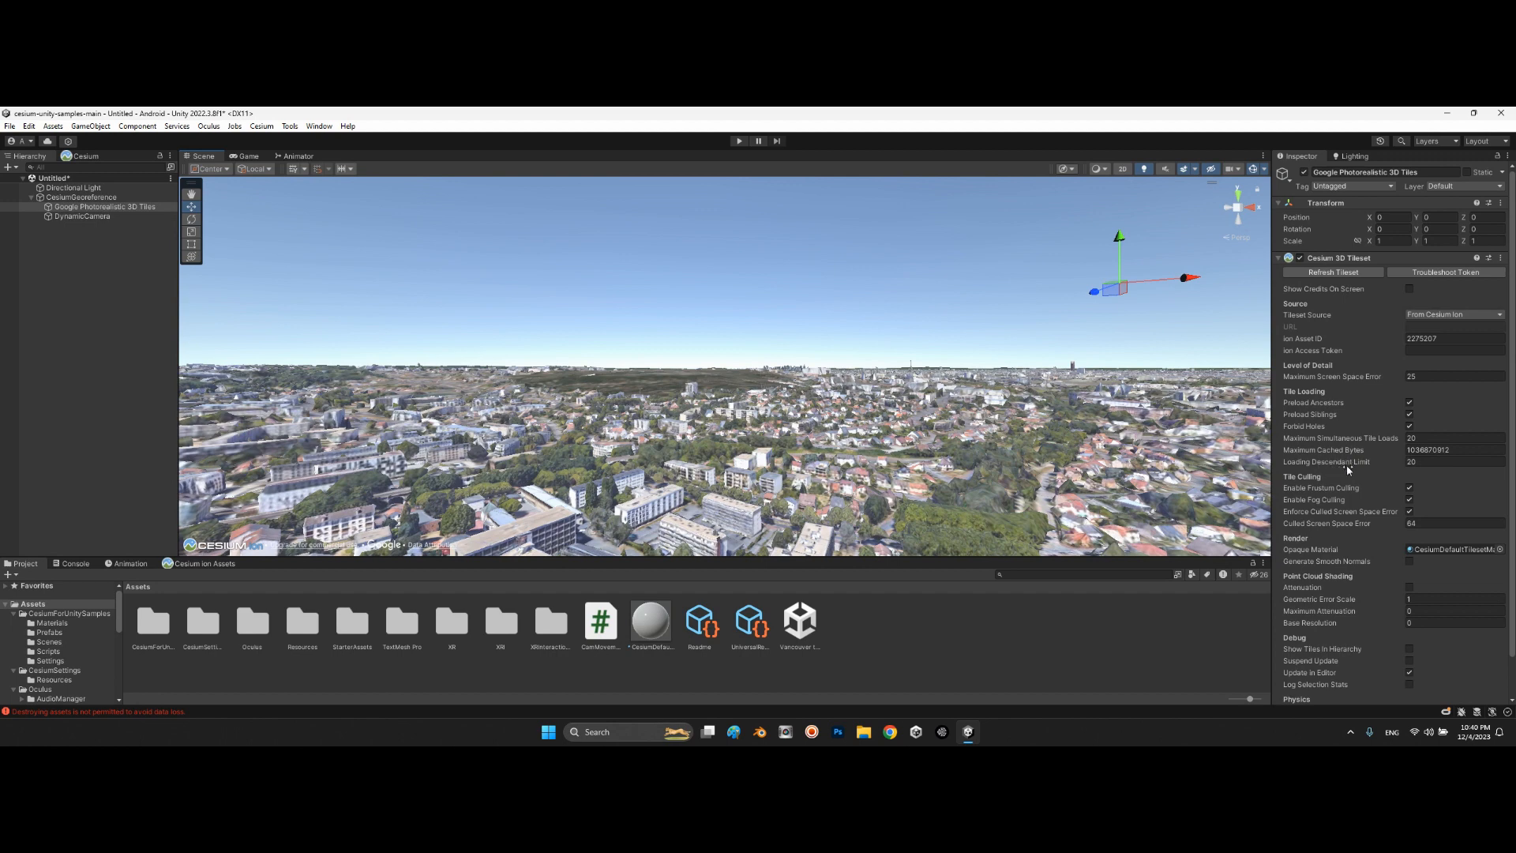
Read the descriptions of Loading Descendant Limit and Enable Frustum Culling, and survey the tiles while flying over the city
{"action": "mouse_move", "coordinate": [1347, 466]}
{"action": "mouse_move", "coordinate": [1337, 493]}
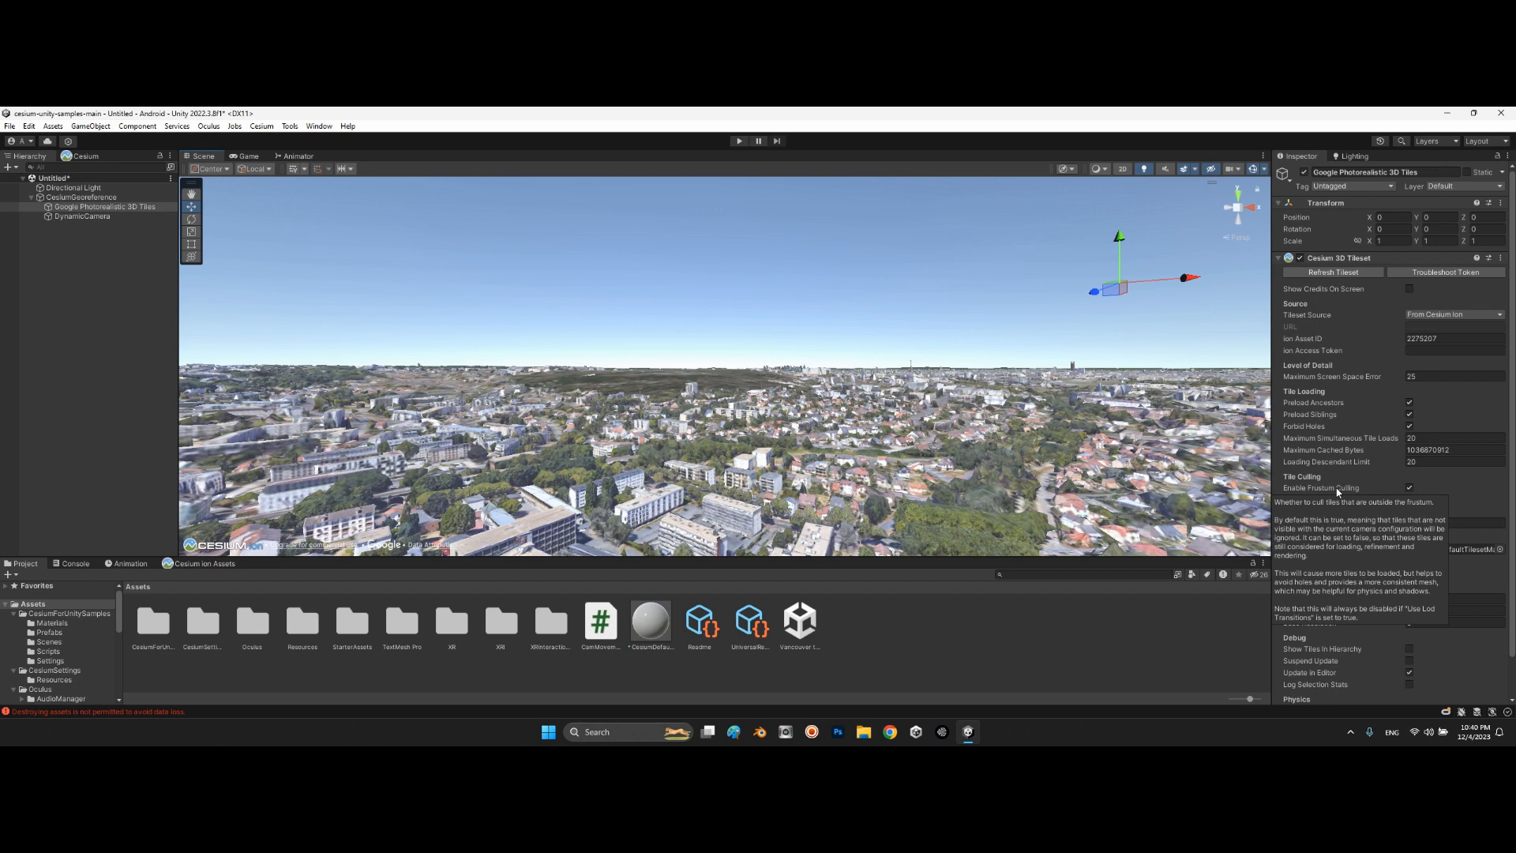
{"action": "right_click_drag", "start_coordinate": [840, 371], "coordinate": [854, 424]}
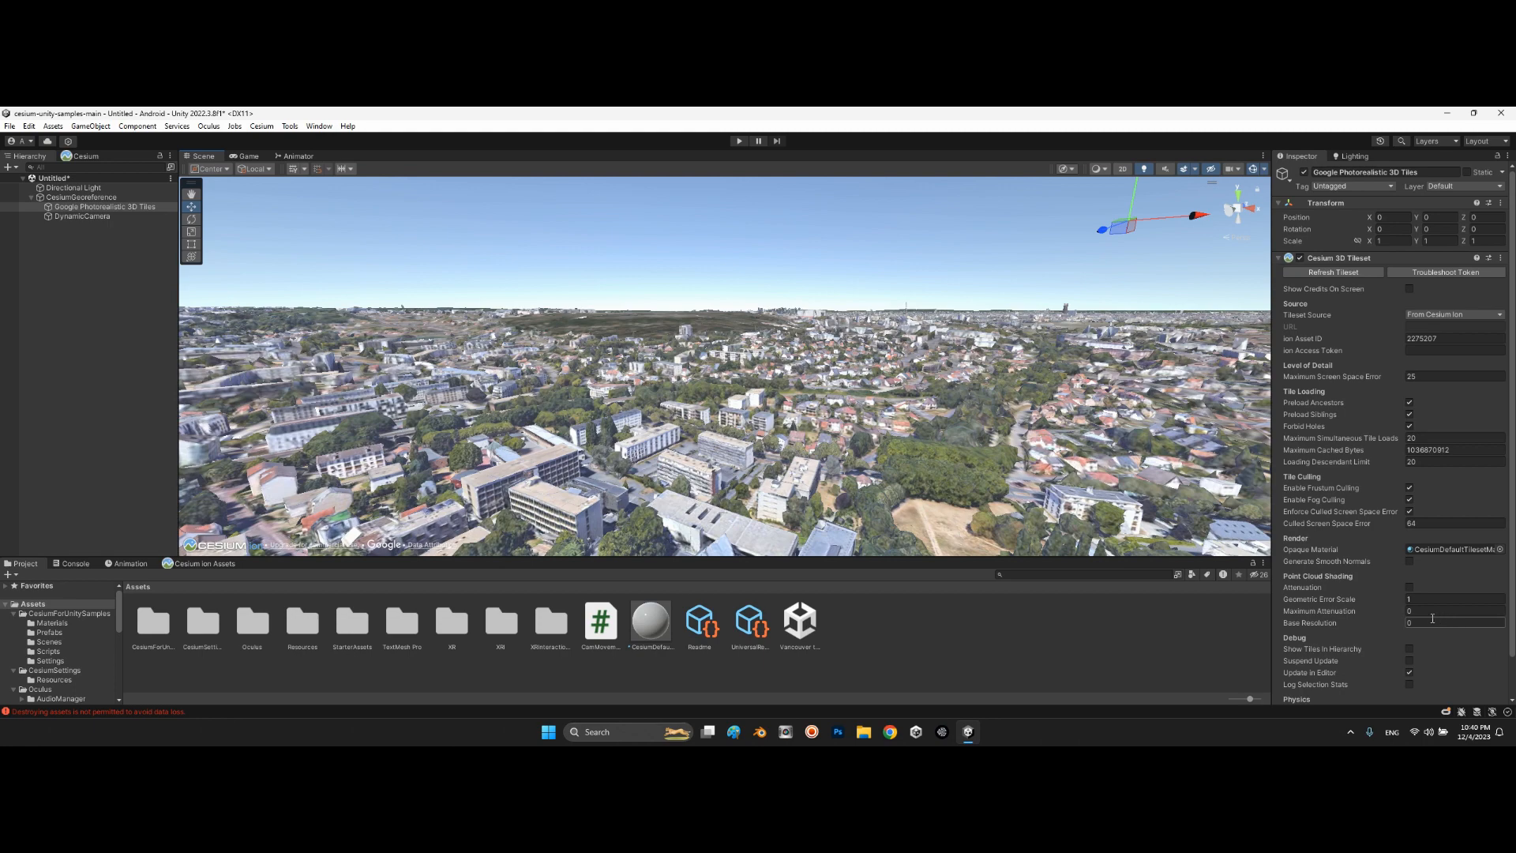
{"action": "right_click_drag", "start_coordinate": [789, 387], "coordinate": [513, 427]}
{"action": "key", "text": "w"}
{"action": "key", "text": "w"}
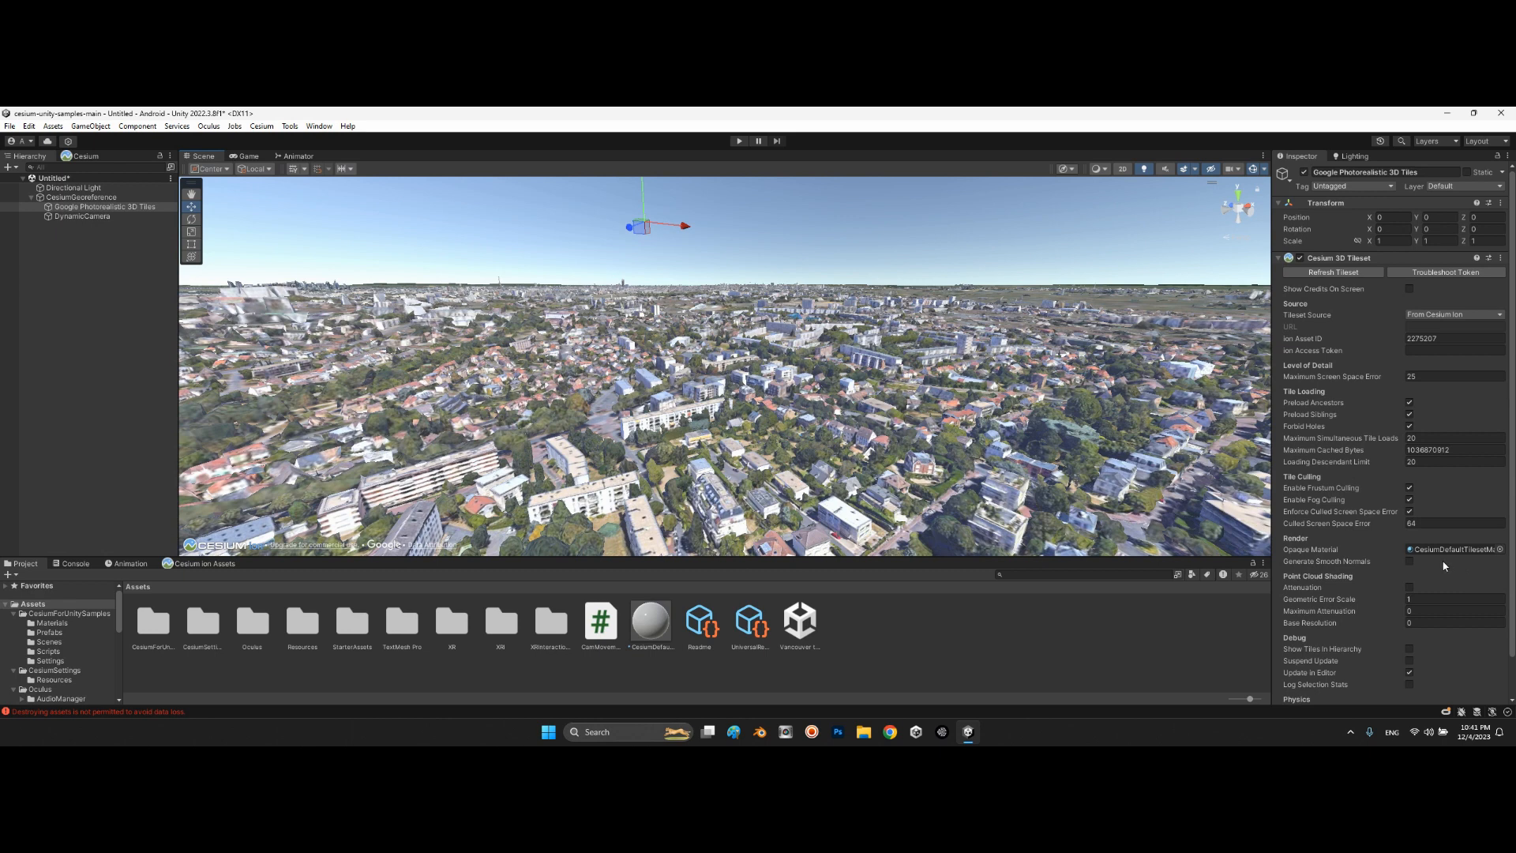
Try turning off the tileset's Create Physics Meshes option, compare how the tiles load, and turn it back on
{"action": "scroll", "coordinate": [1440, 565], "scroll_direction": "down", "scroll_amount": 2}
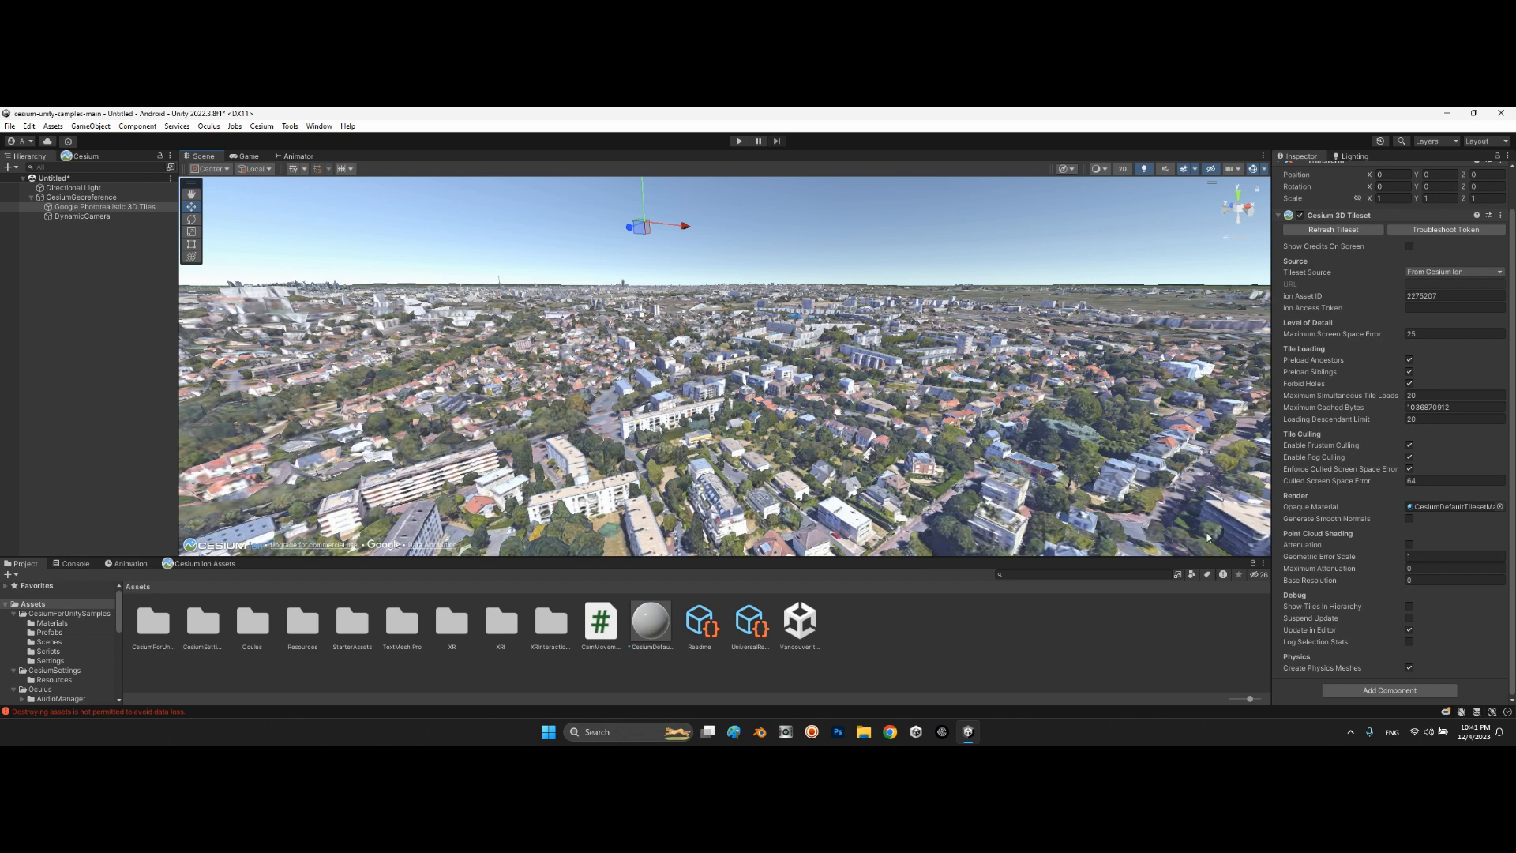
{"action": "left_click", "coordinate": [1409, 669]}
{"action": "right_click_drag", "start_coordinate": [979, 402], "coordinate": [720, 512]}
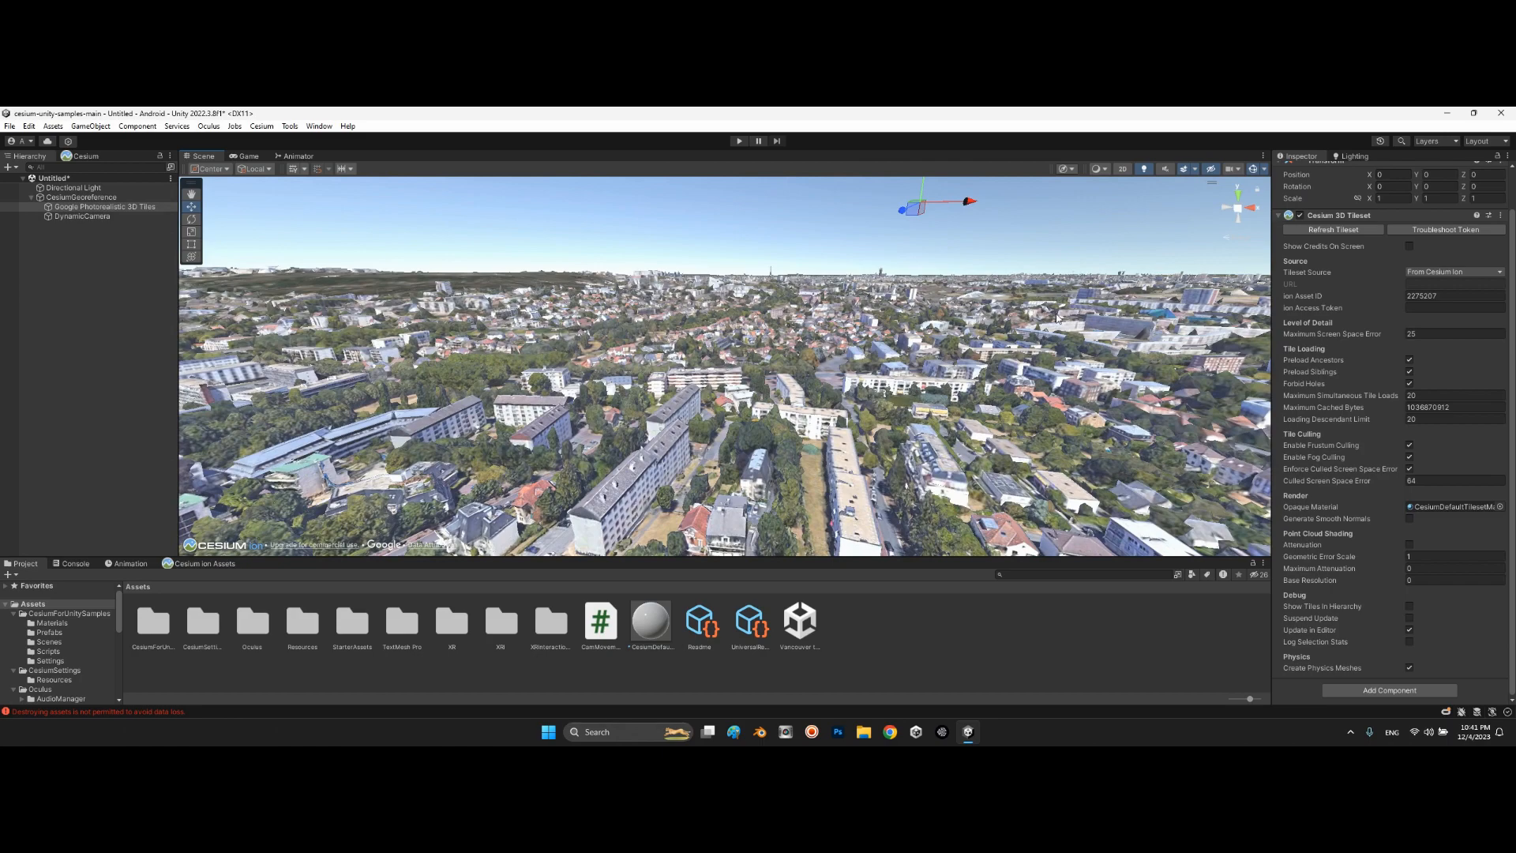
{"action": "key", "text": "w"}
{"action": "right_click_drag", "start_coordinate": [1137, 473], "coordinate": [1242, 474]}
{"action": "key", "text": "s"}
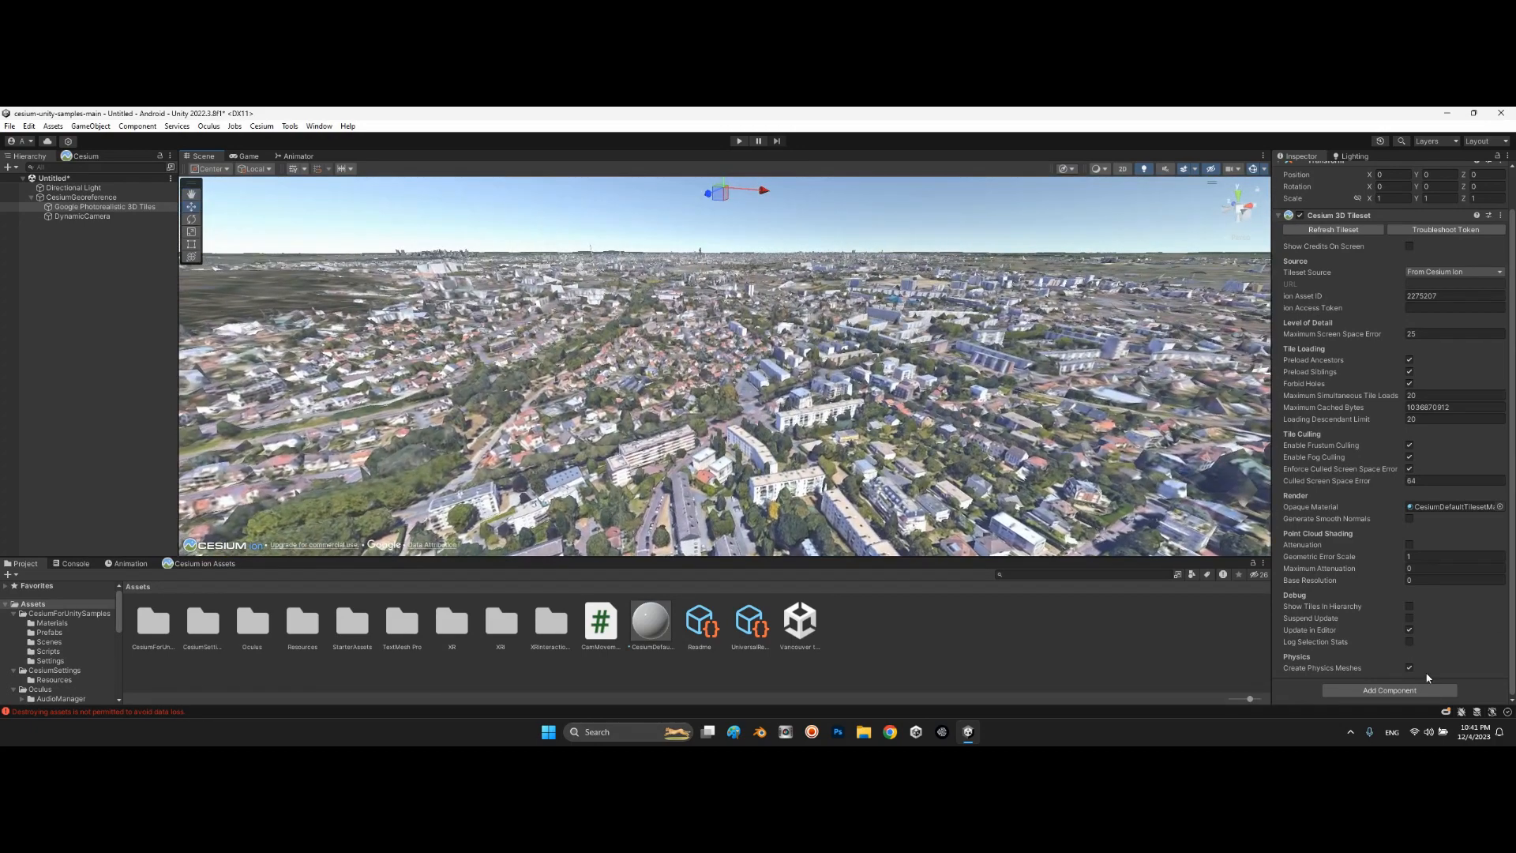
{"action": "left_click", "coordinate": [1410, 669]}
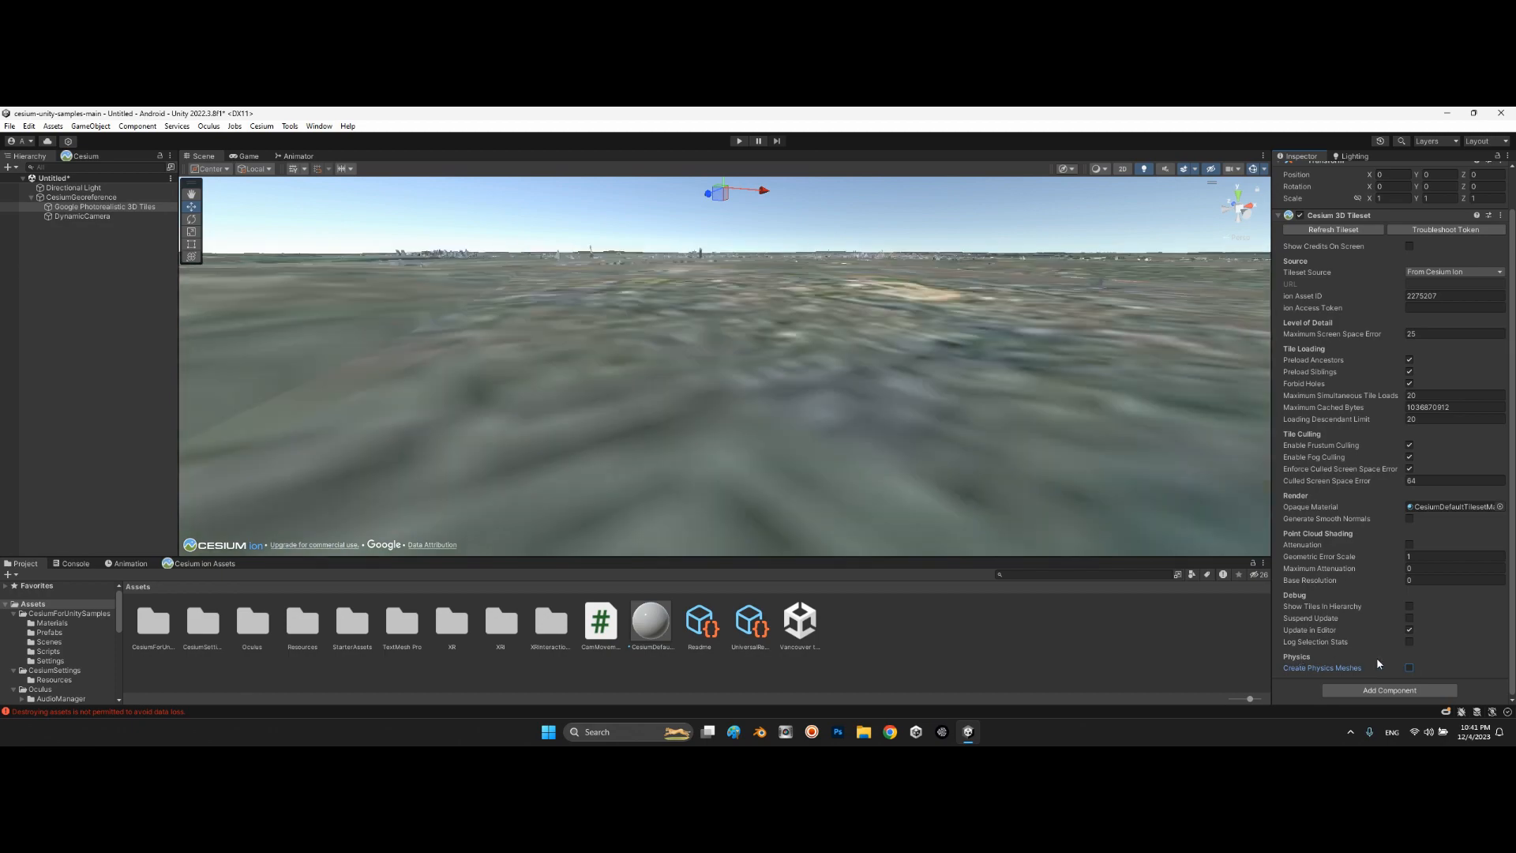
{"action": "right_click_drag", "start_coordinate": [1050, 371], "coordinate": [1006, 440]}
{"action": "key", "text": "w"}
{"action": "left_click", "coordinate": [1410, 668]}
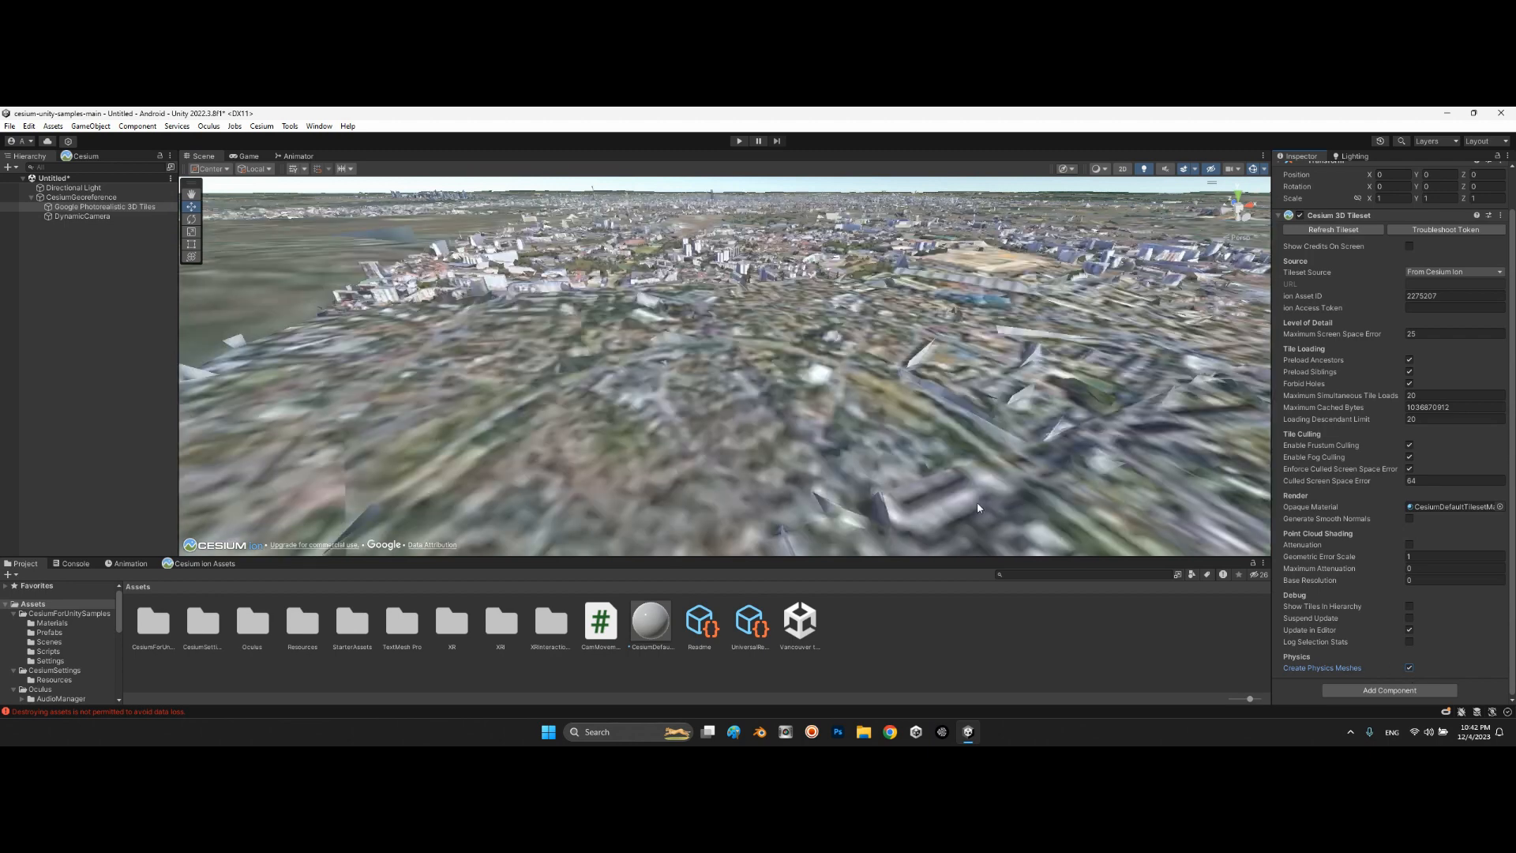
Show the DynamicCamera's Projection settings and frame the camera in the Scene view
{"action": "left_click", "coordinate": [73, 217]}
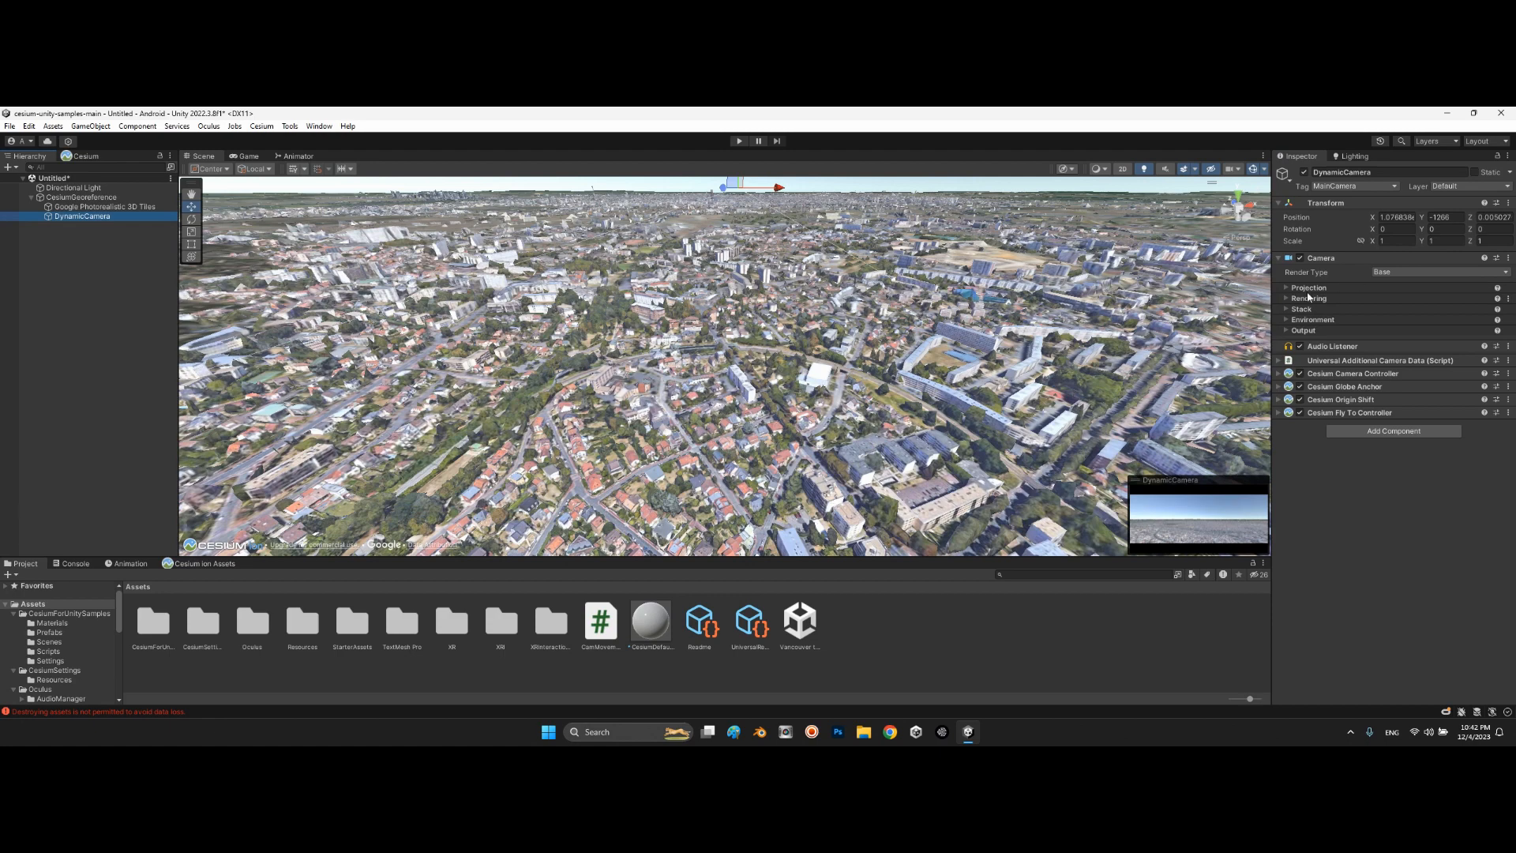
{"action": "right_click_drag", "start_coordinate": [900, 336], "coordinate": [999, 266]}
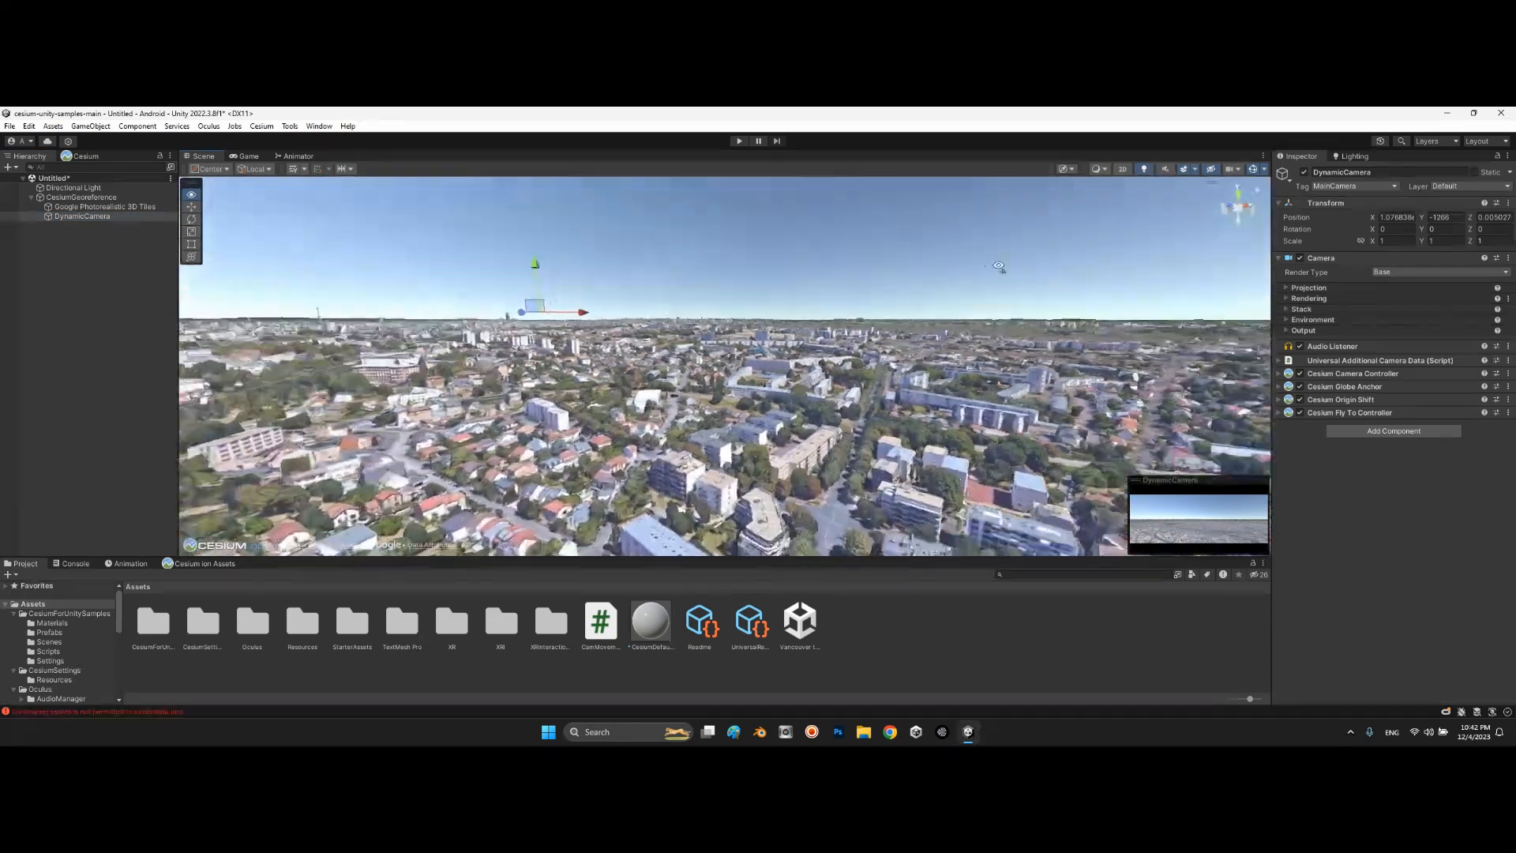
{"action": "left_click", "coordinate": [1288, 288]}
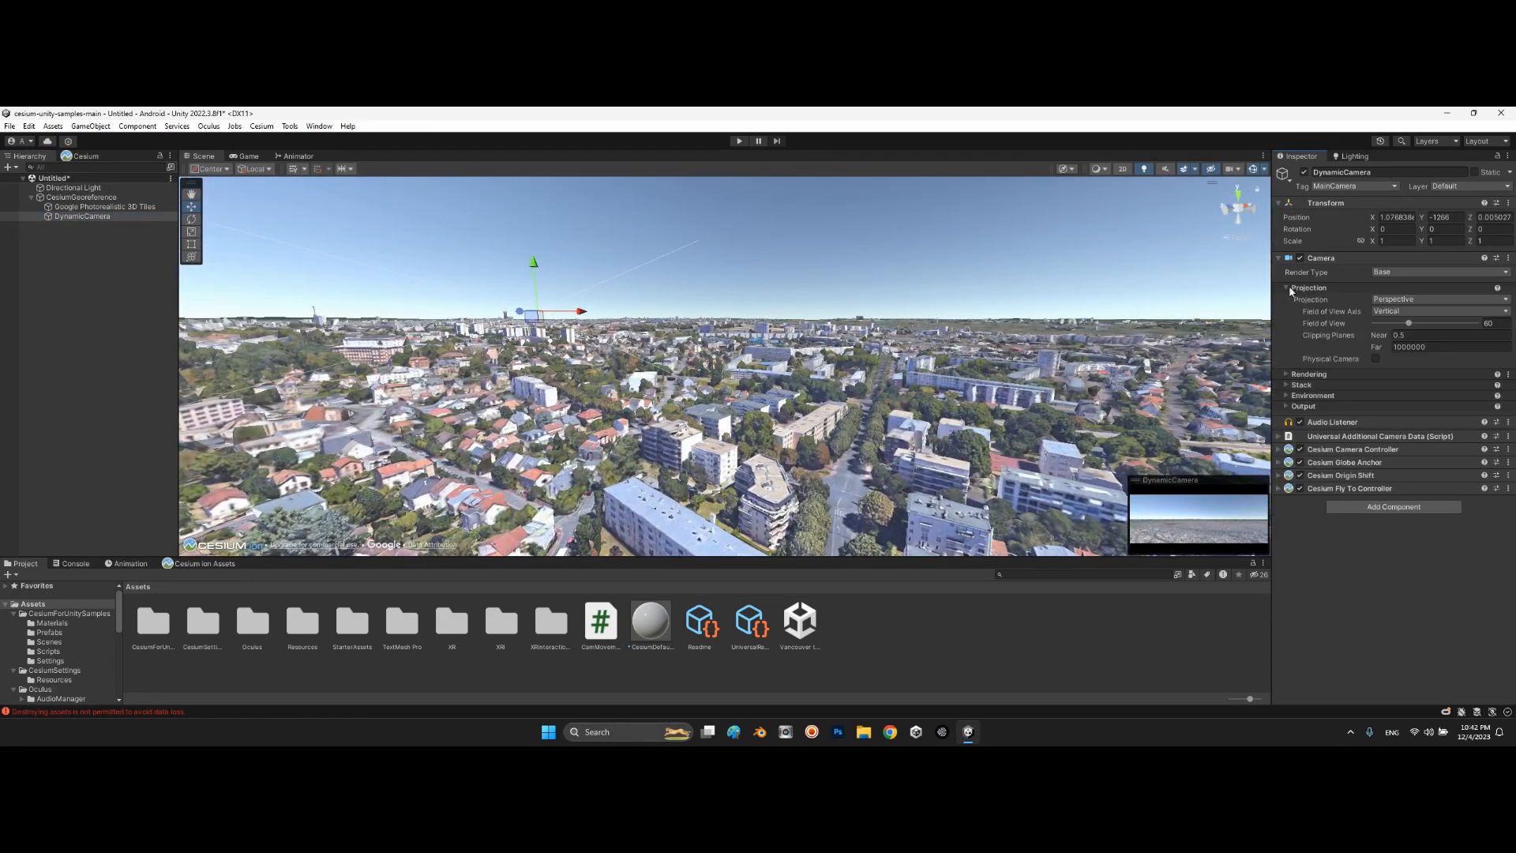
{"action": "left_click", "coordinate": [1395, 348]}
{"action": "left_click", "coordinate": [1304, 355]}
{"action": "right_click_drag", "start_coordinate": [850, 406], "coordinate": [719, 352]}
{"action": "double_click", "coordinate": [85, 217]}
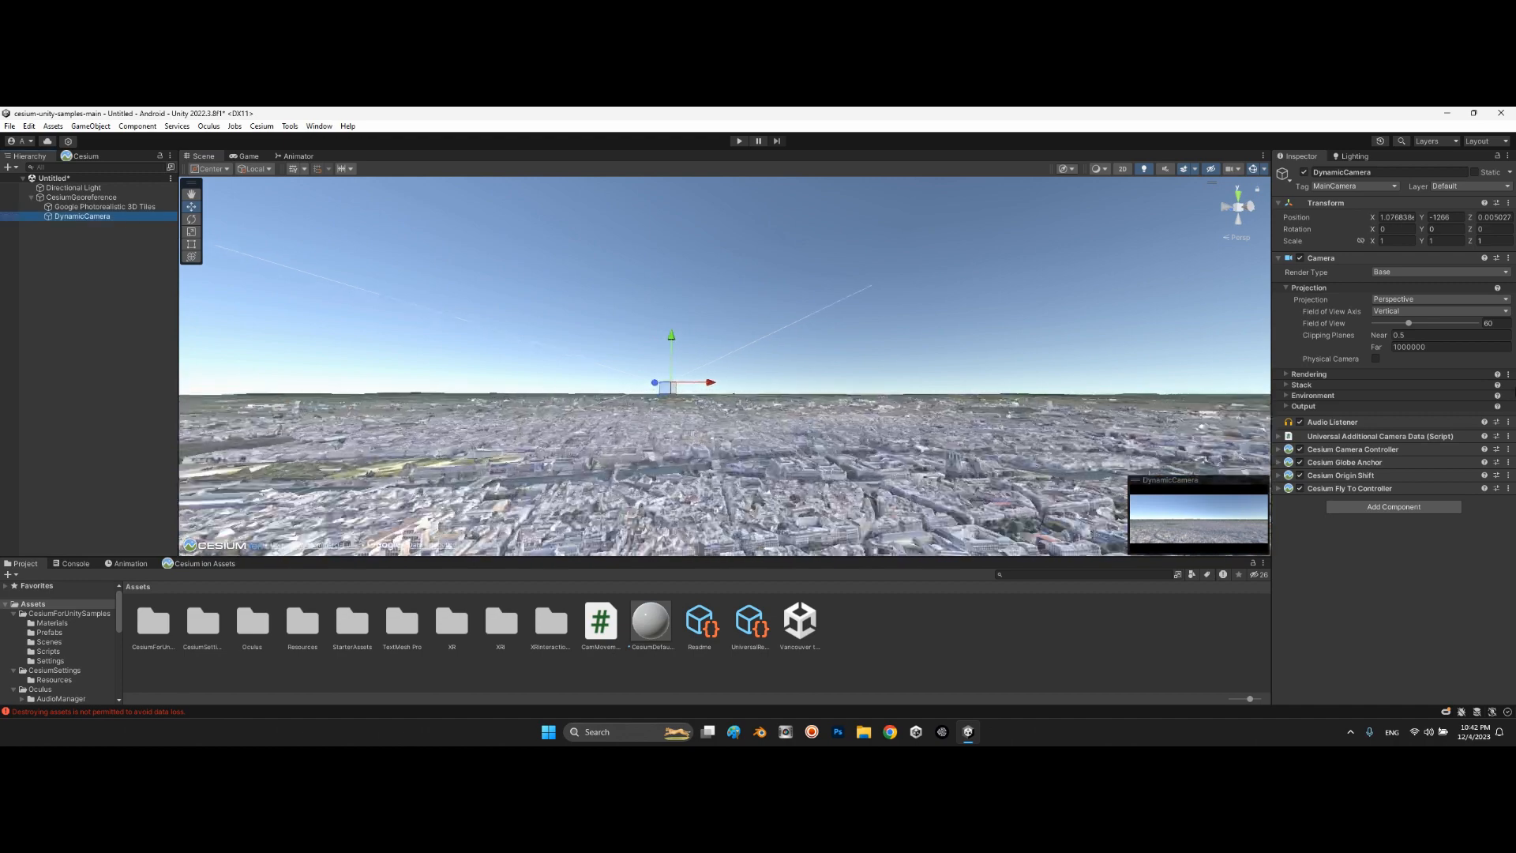
Try a Far clipping plane of 1000 on the DynamicCamera
{"action": "left_click", "coordinate": [1415, 348]}
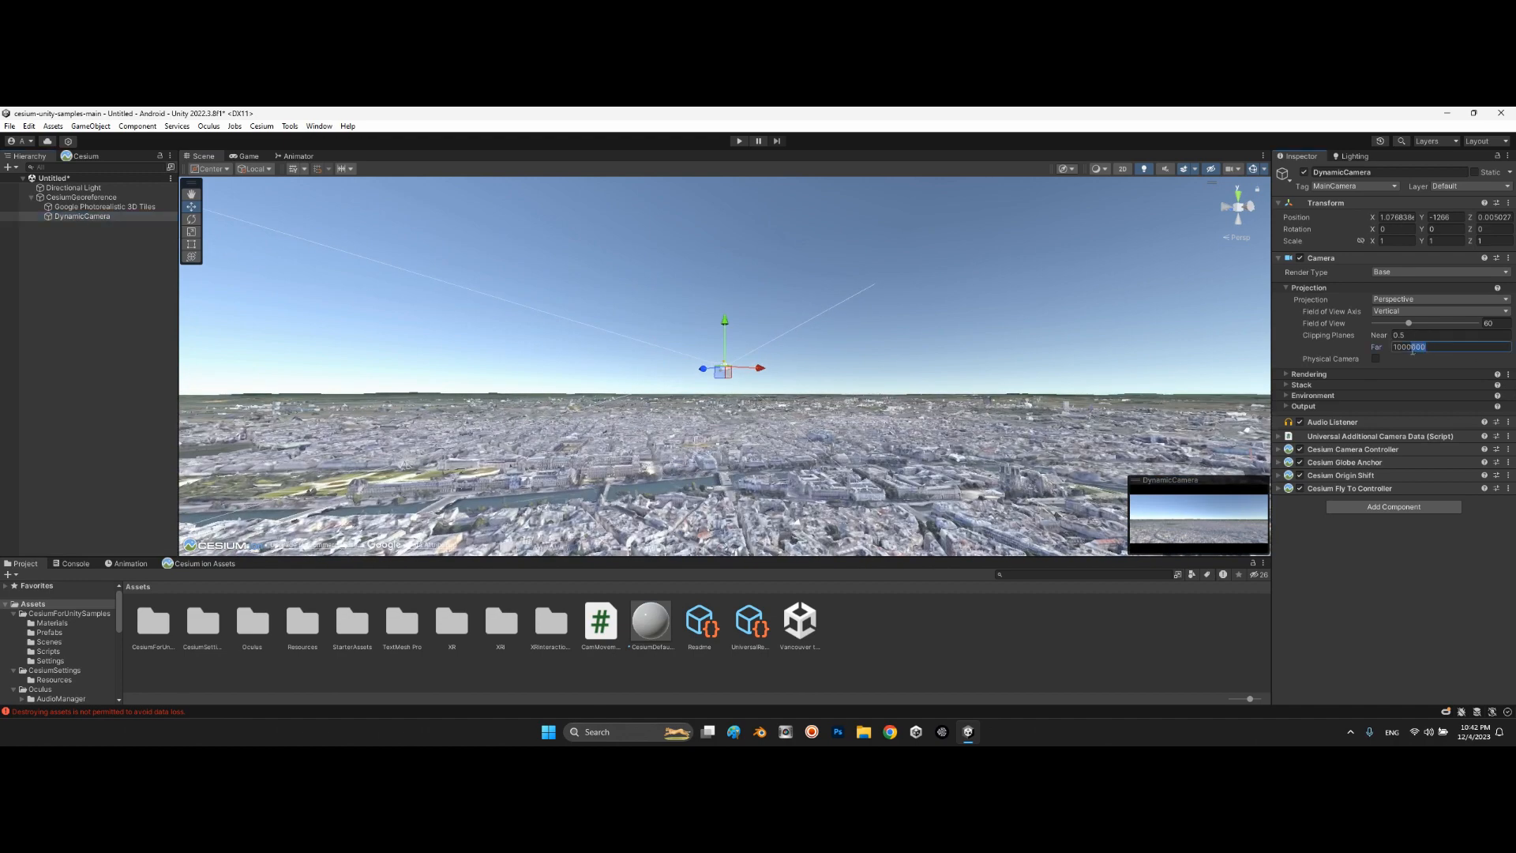
{"action": "right_click_drag", "start_coordinate": [857, 442], "coordinate": [716, 497]}
{"action": "key", "text": "w"}
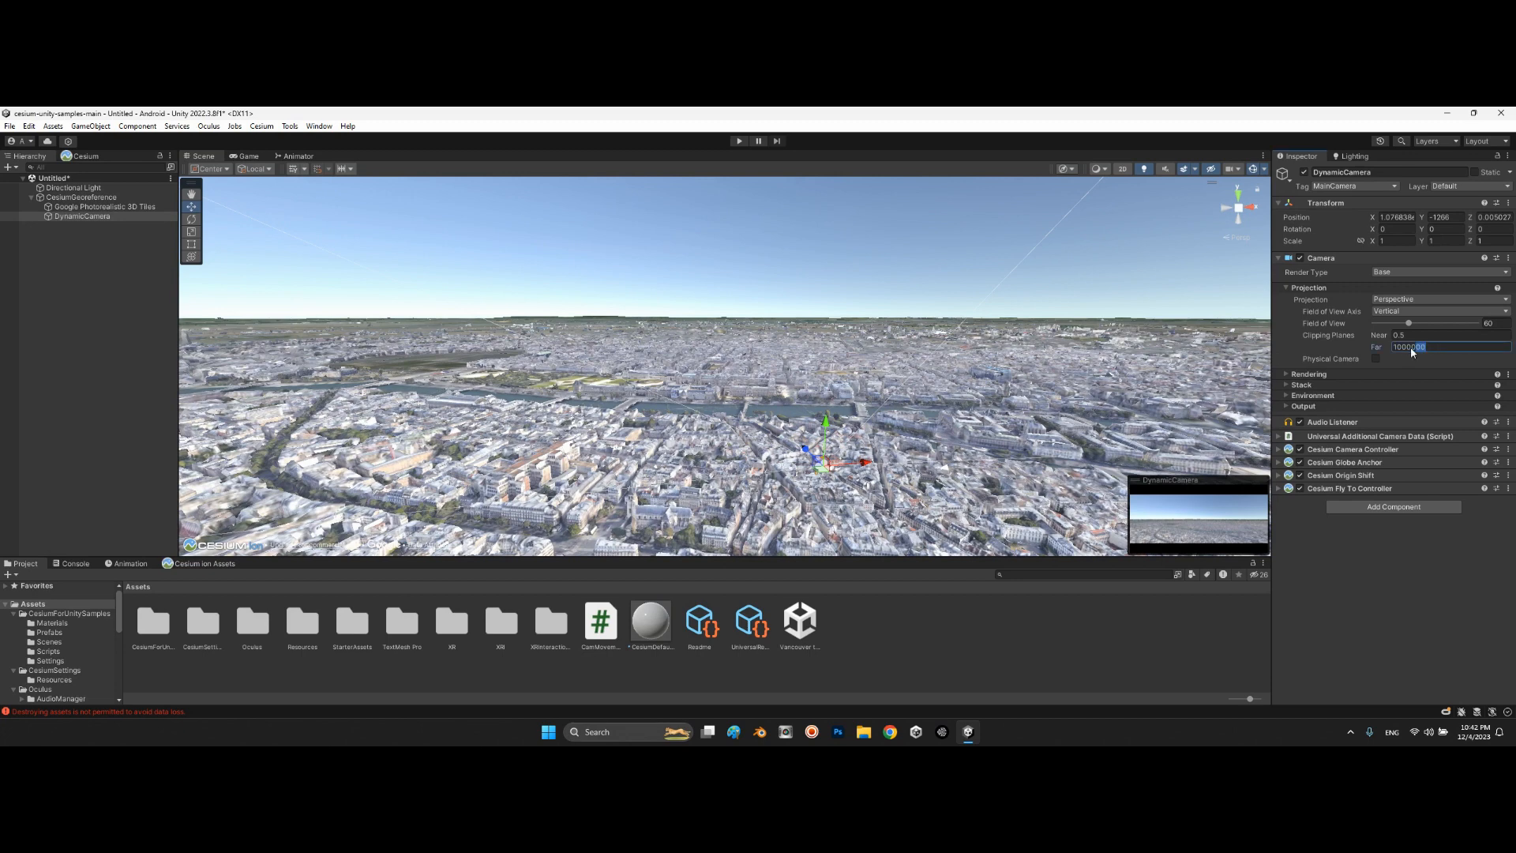
{"action": "left_click_drag", "start_coordinate": [1410, 349], "coordinate": [1405, 348]}
{"action": "key", "text": "BackSpace"}
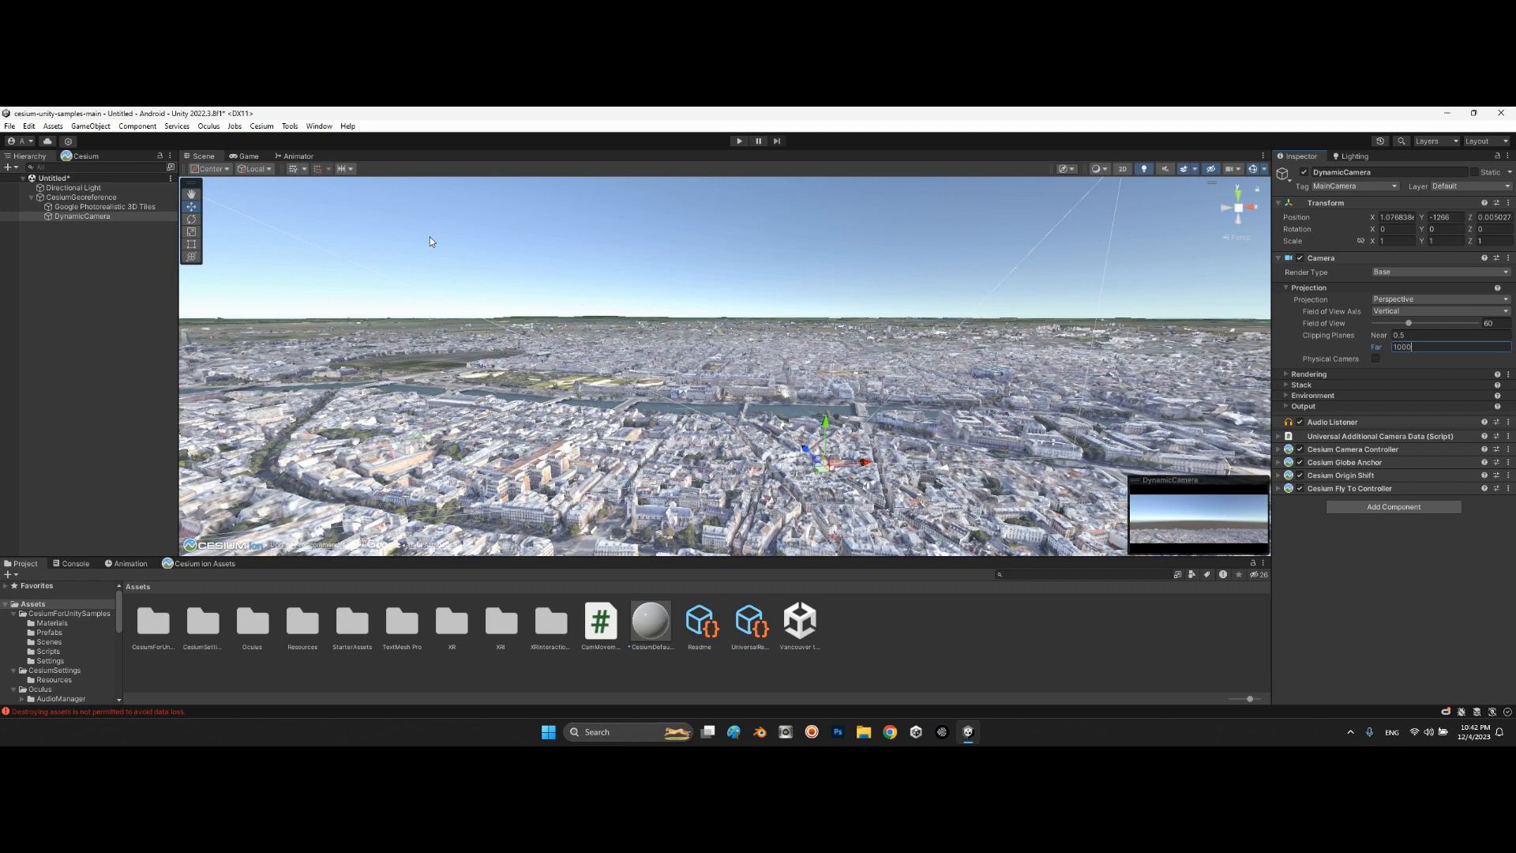
Switch to the Game view and set the DynamicCamera's Far clipping plane to 5000
{"action": "left_click", "coordinate": [245, 155]}
{"action": "left_click", "coordinate": [1402, 347]}
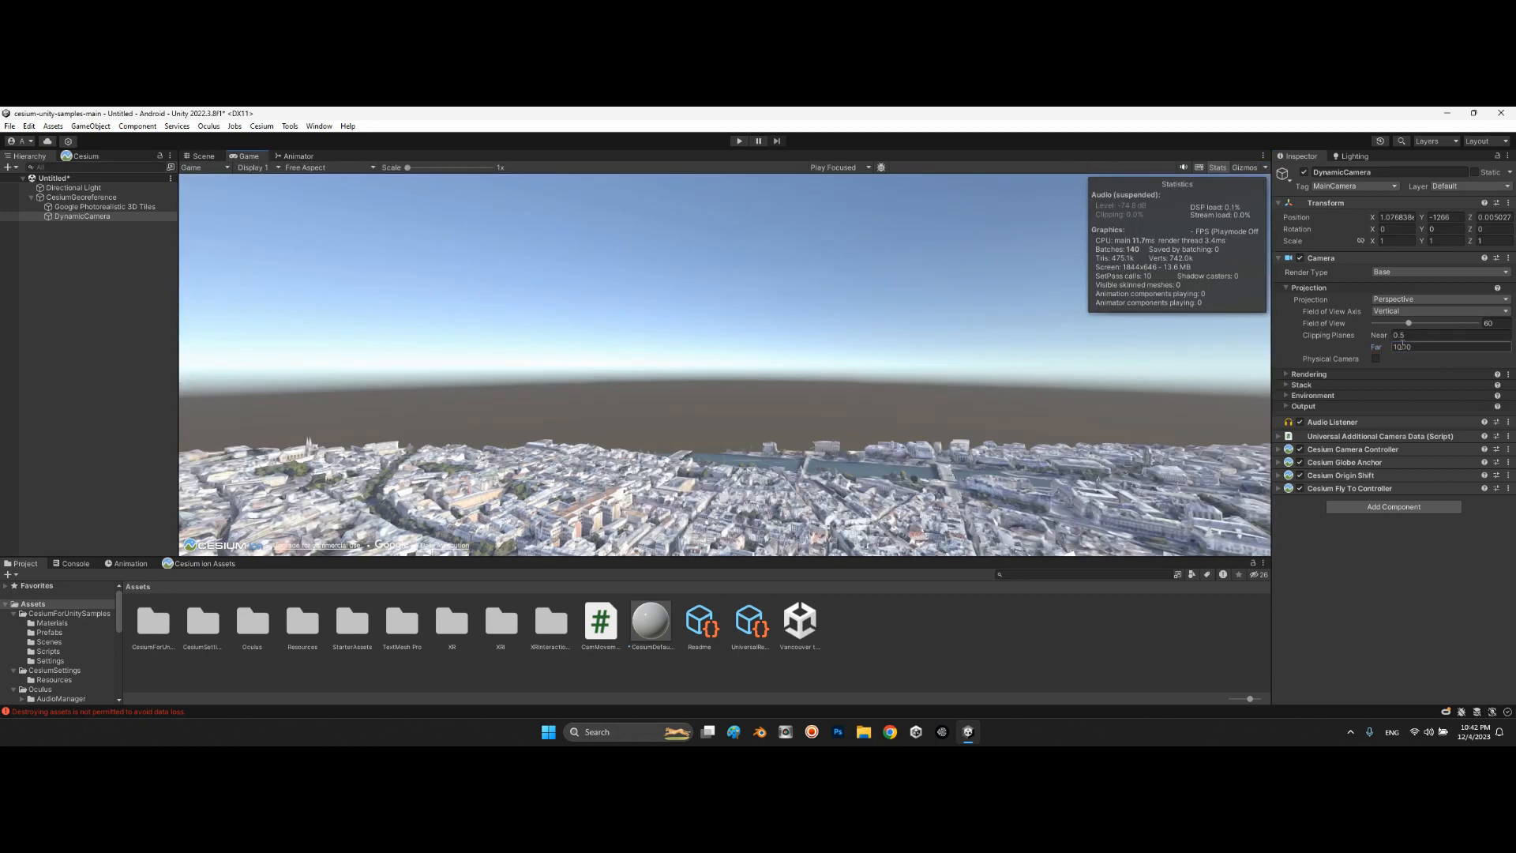
{"action": "left_click", "coordinate": [1399, 348]}
{"action": "left_click", "coordinate": [1398, 346]}
{"action": "key", "text": "BackSpace"}
{"action": "type", "text": "5"}
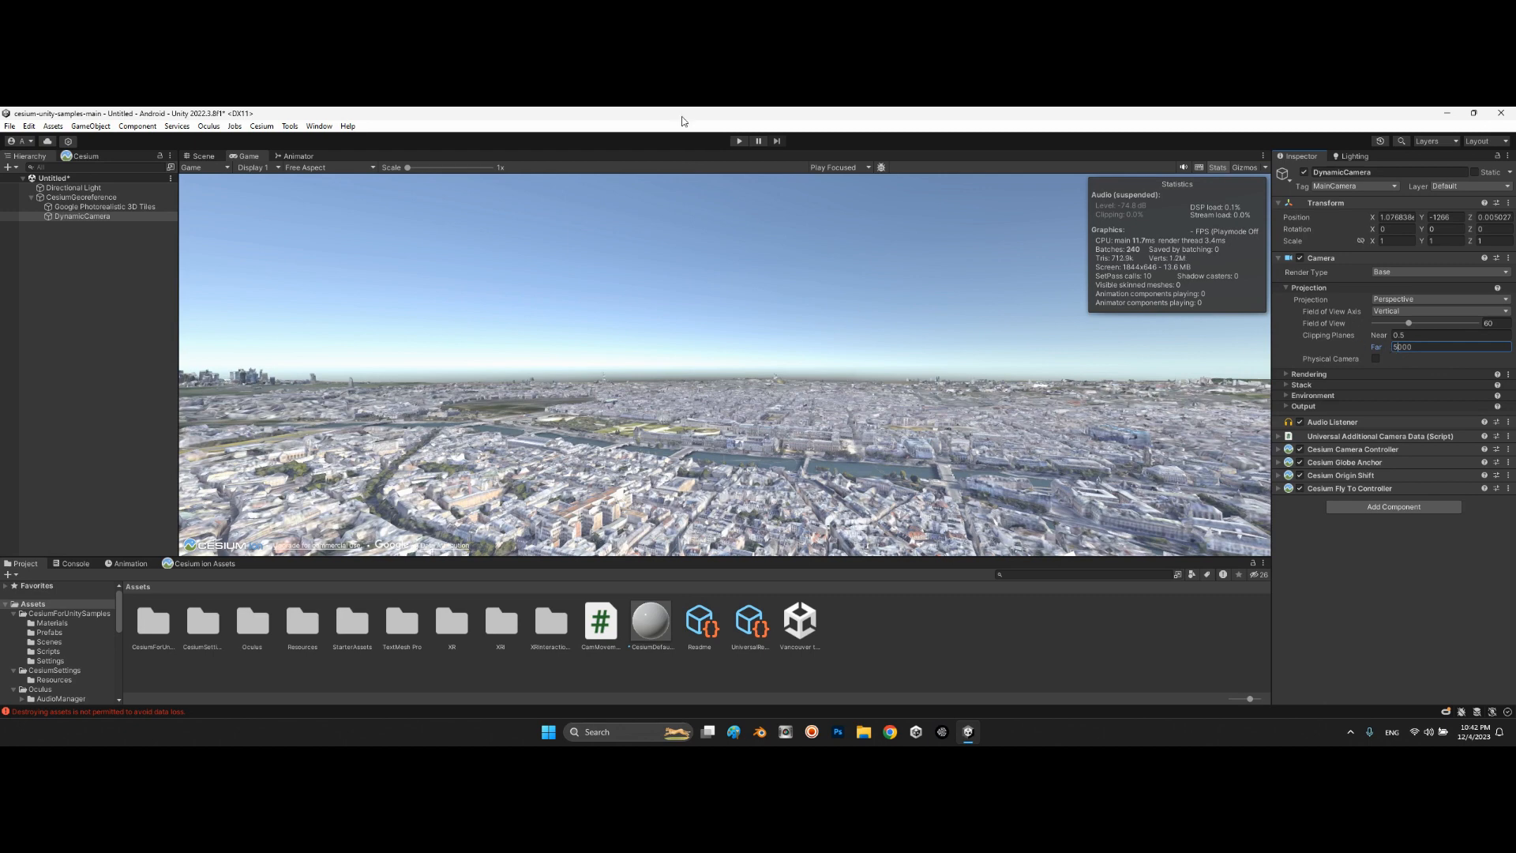
Run the scene in Play mode and fly low over the city to check the tiles and frame statistics
{"action": "left_click", "coordinate": [739, 140]}
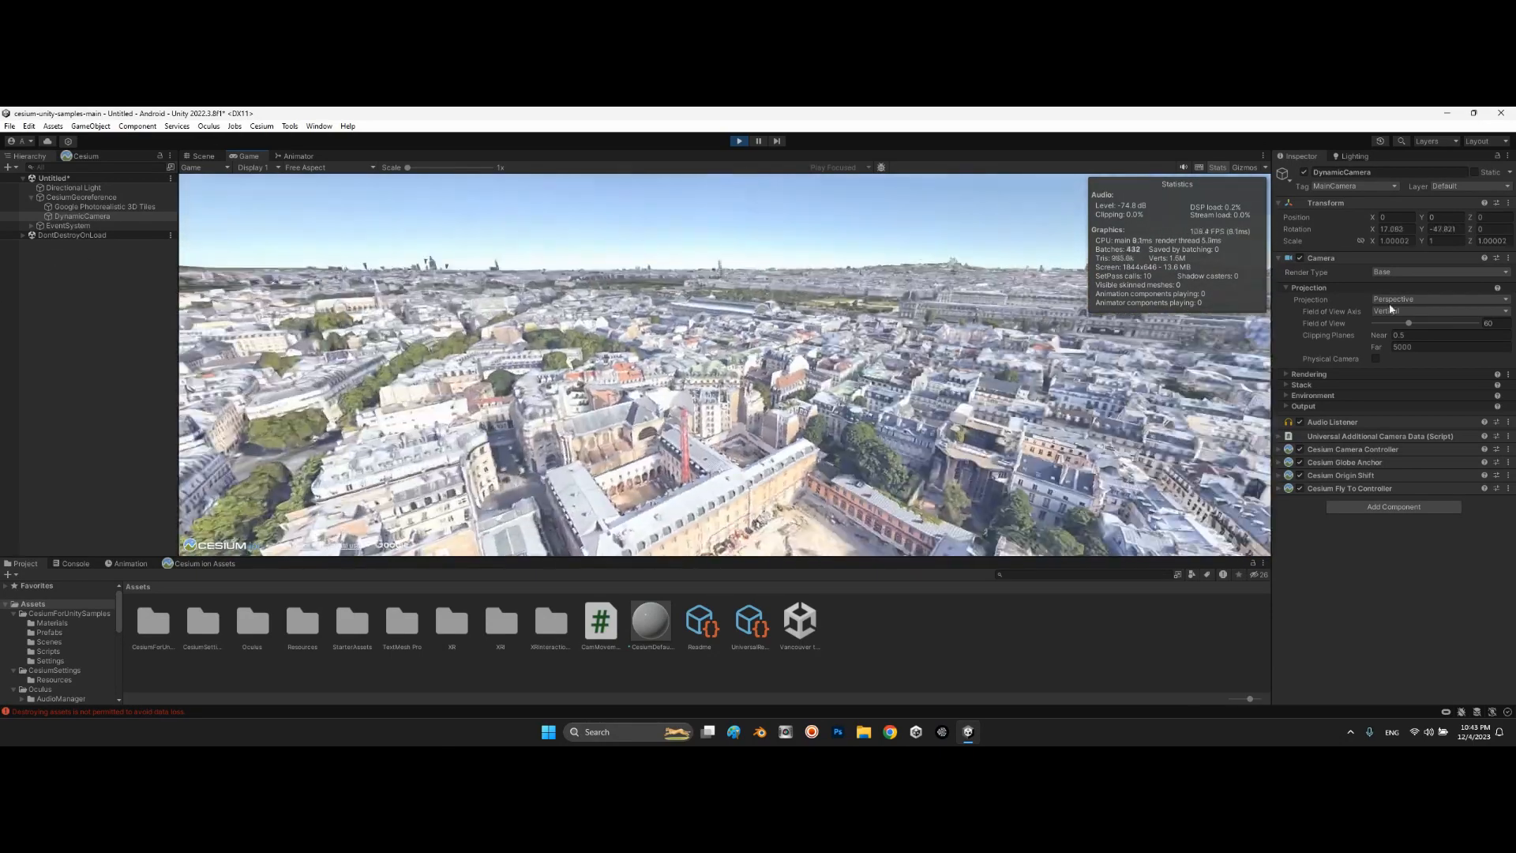
{"action": "key", "text": "w"}
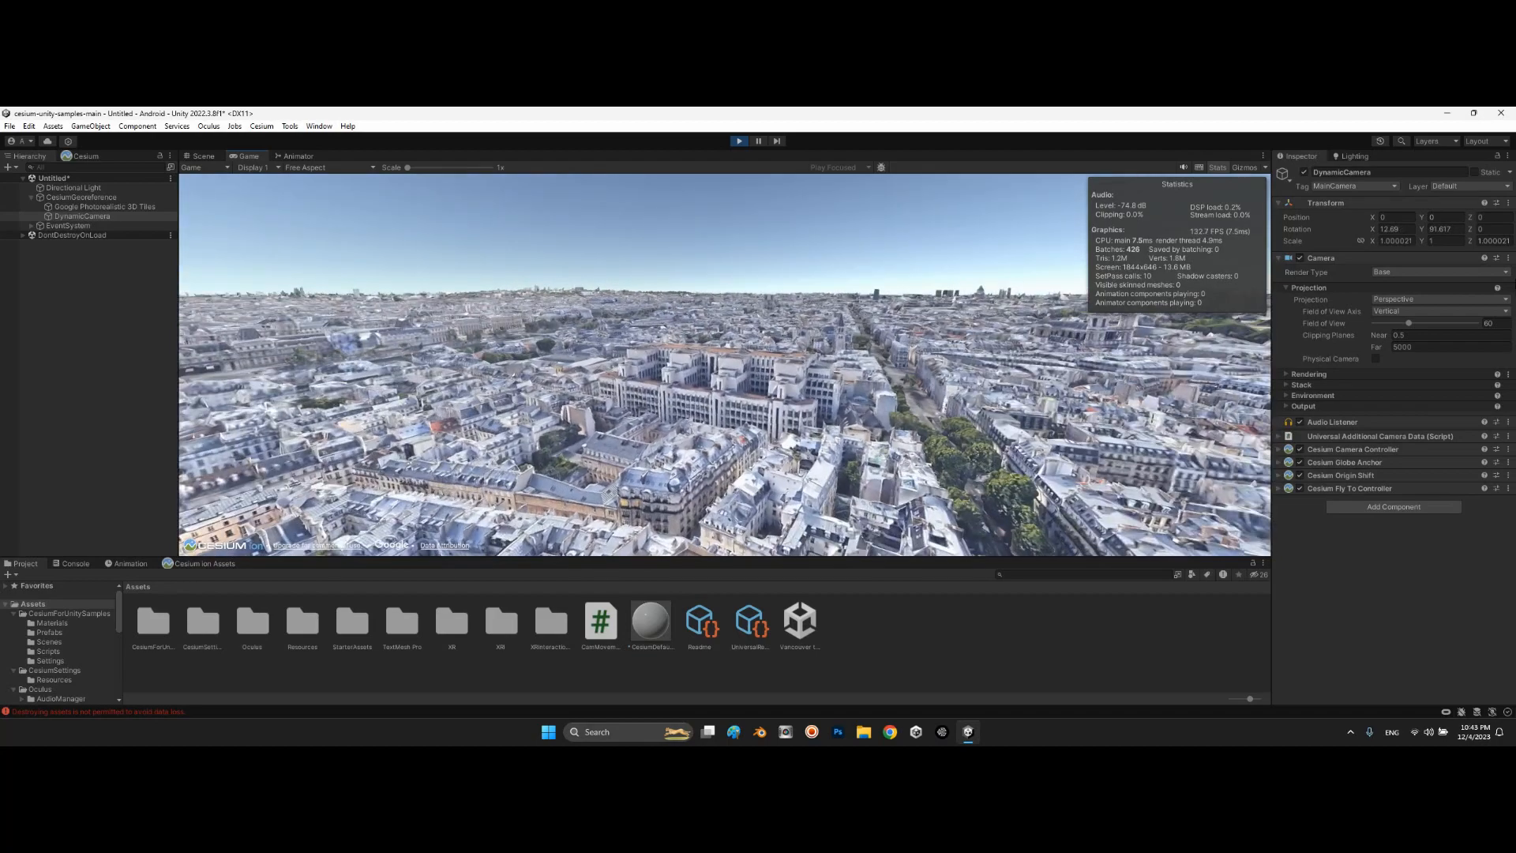
{"action": "key", "text": "w"}
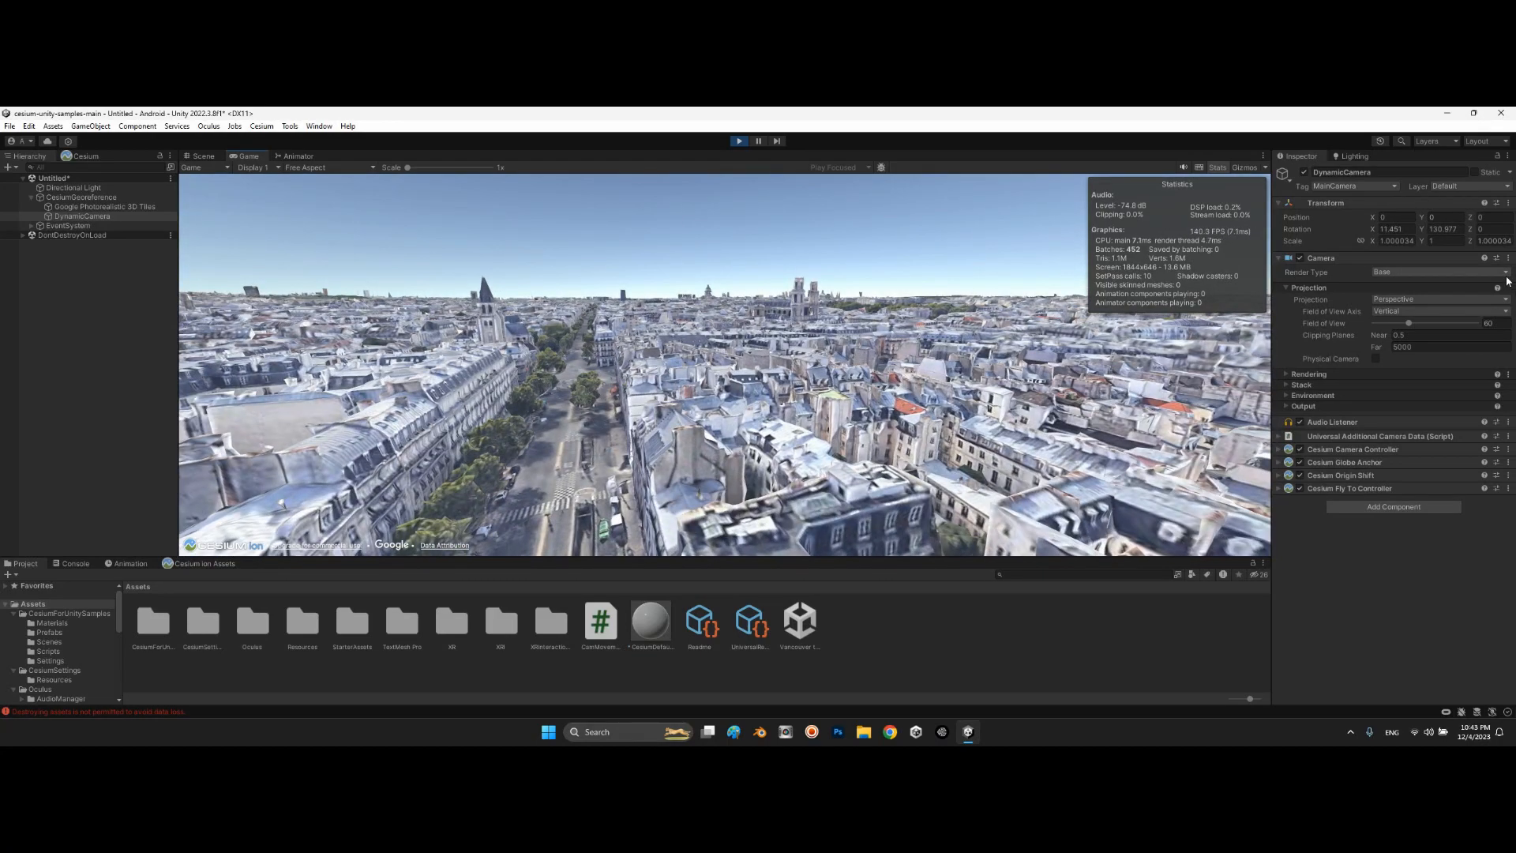
{"action": "key", "text": "s"}
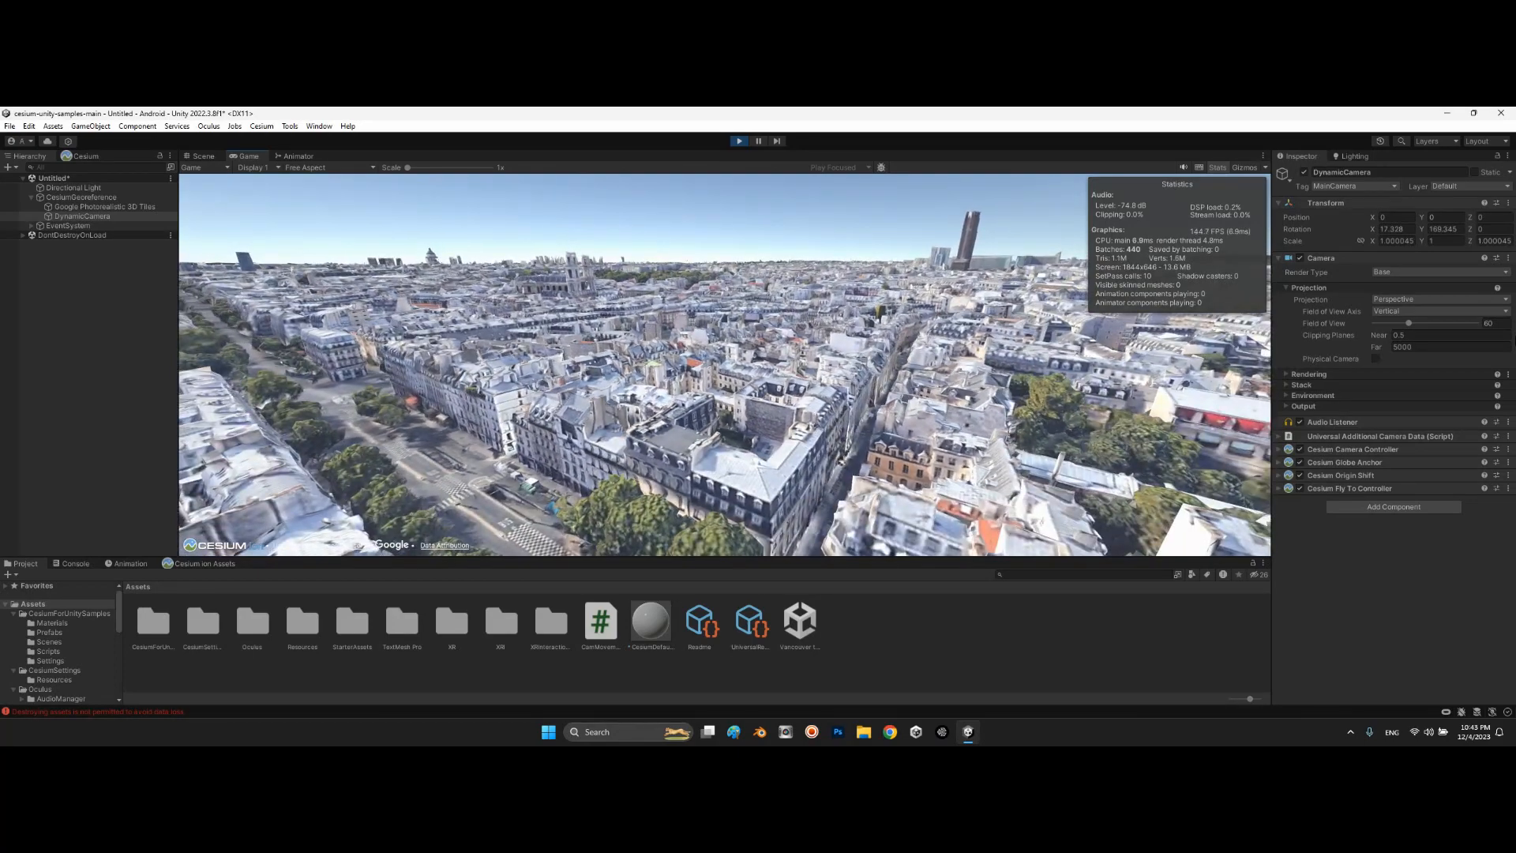
{"action": "key", "text": "s"}
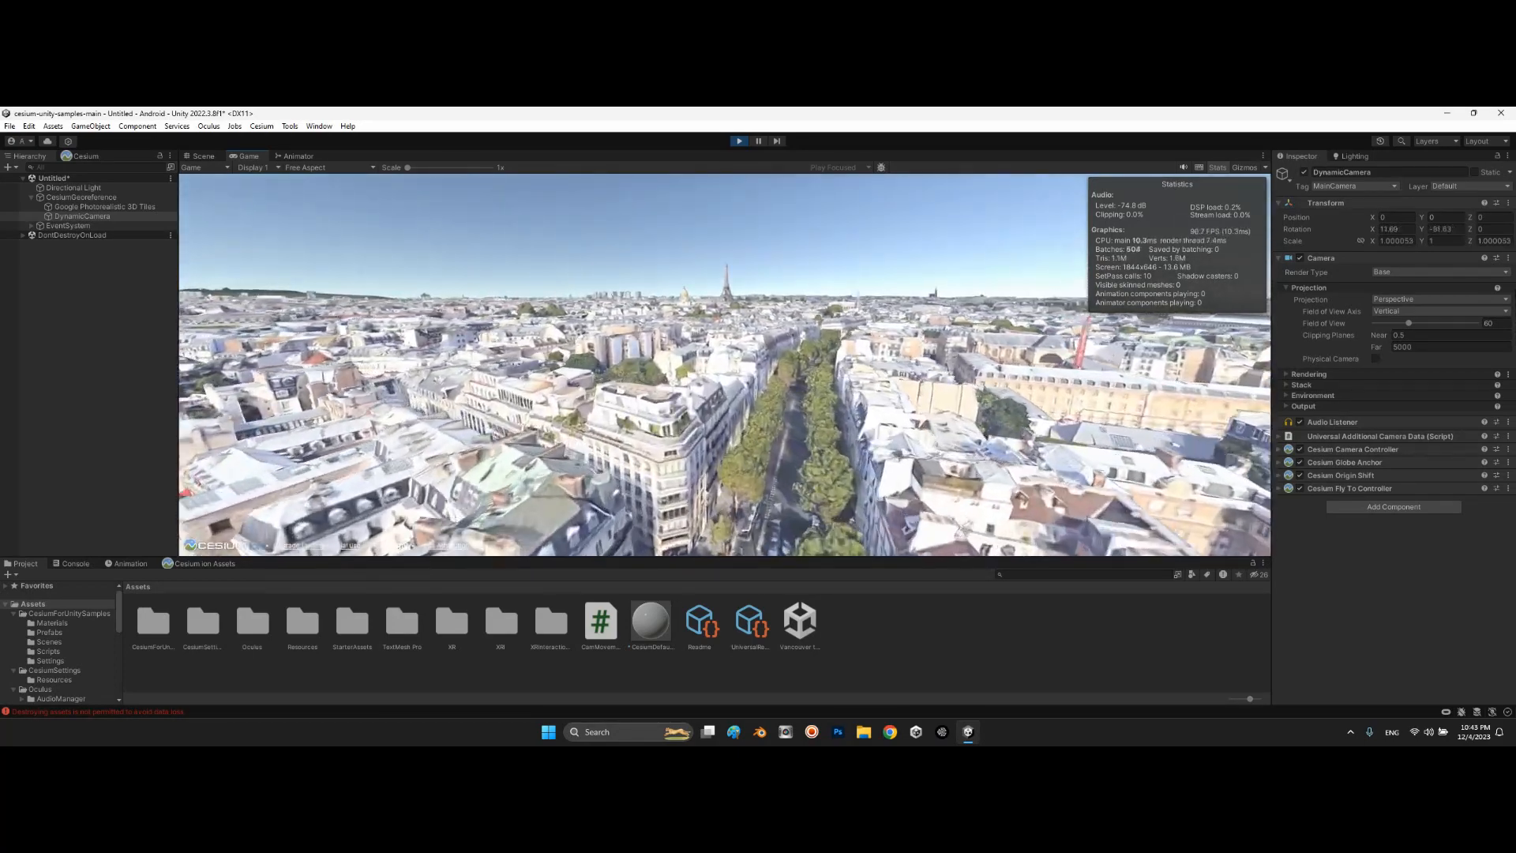
{"action": "key", "text": "w"}
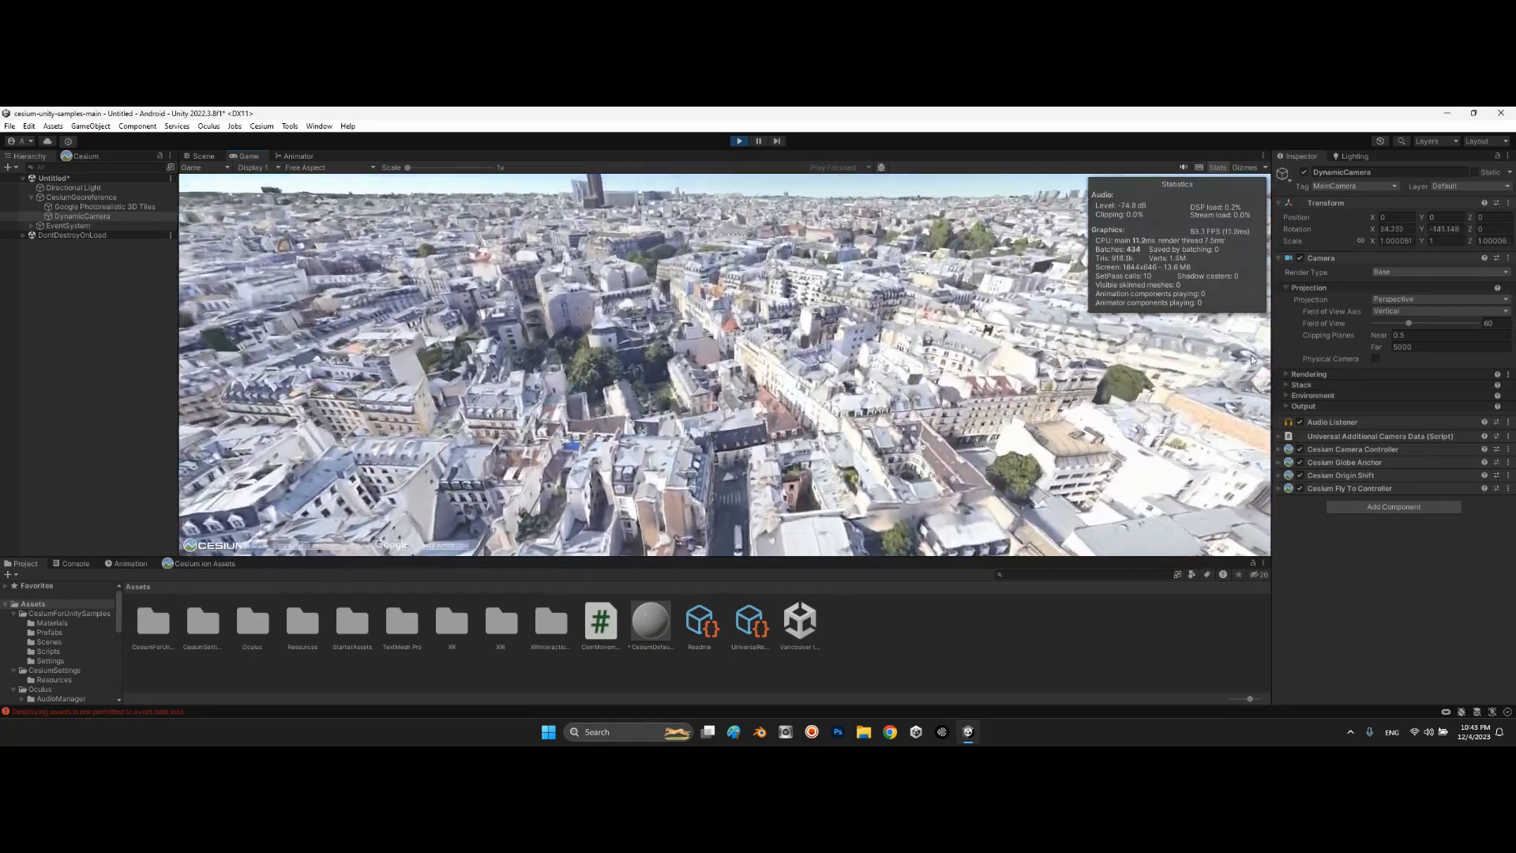
{"action": "key", "text": "s"}
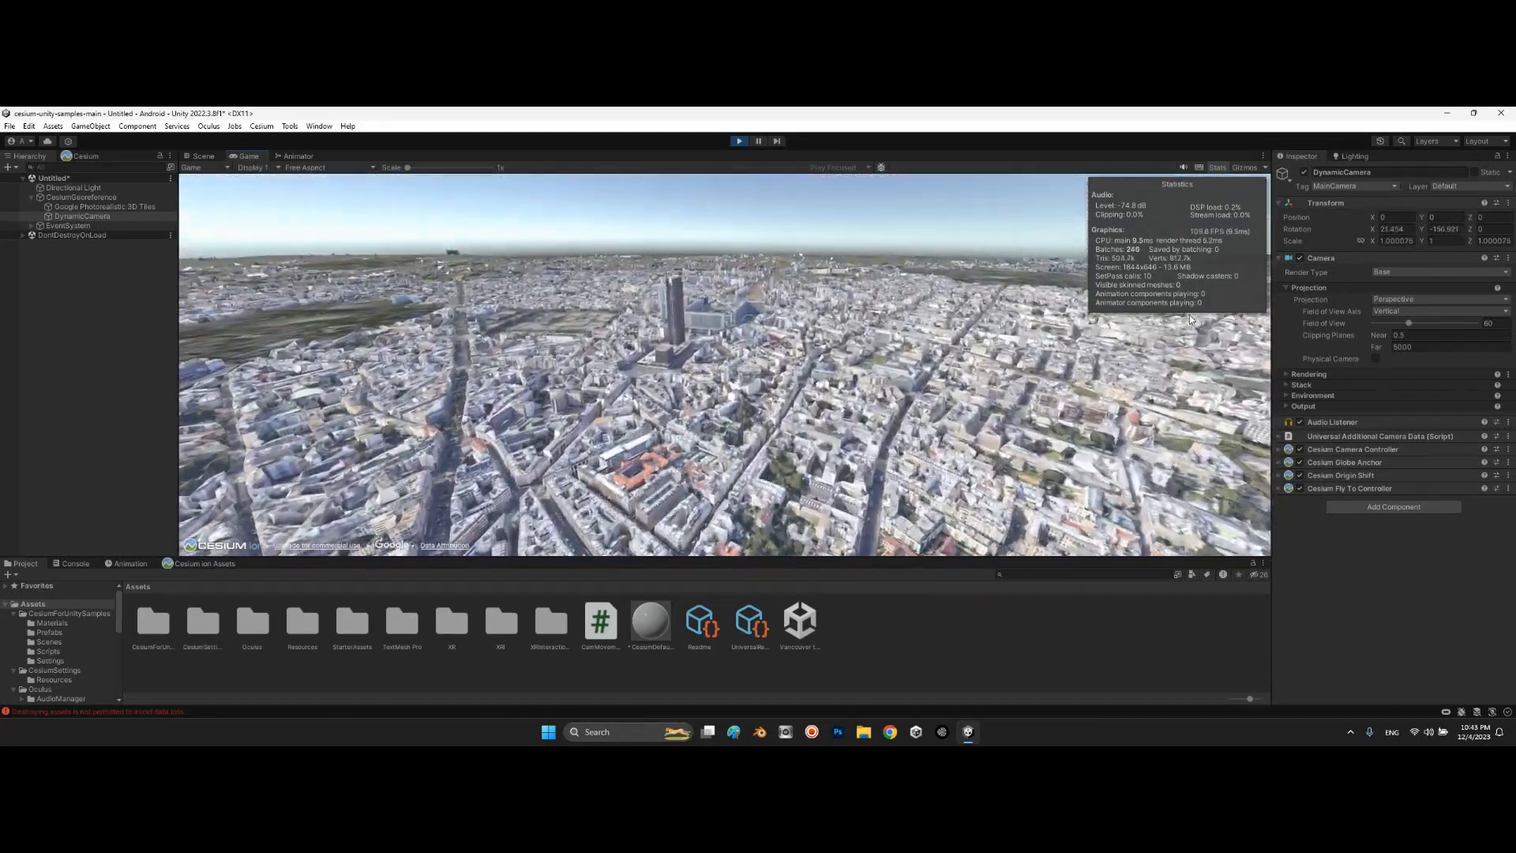
Fly out of the city at high altitude over the countryside to examine the horizon clipping and tile loading
{"action": "key", "text": "w"}
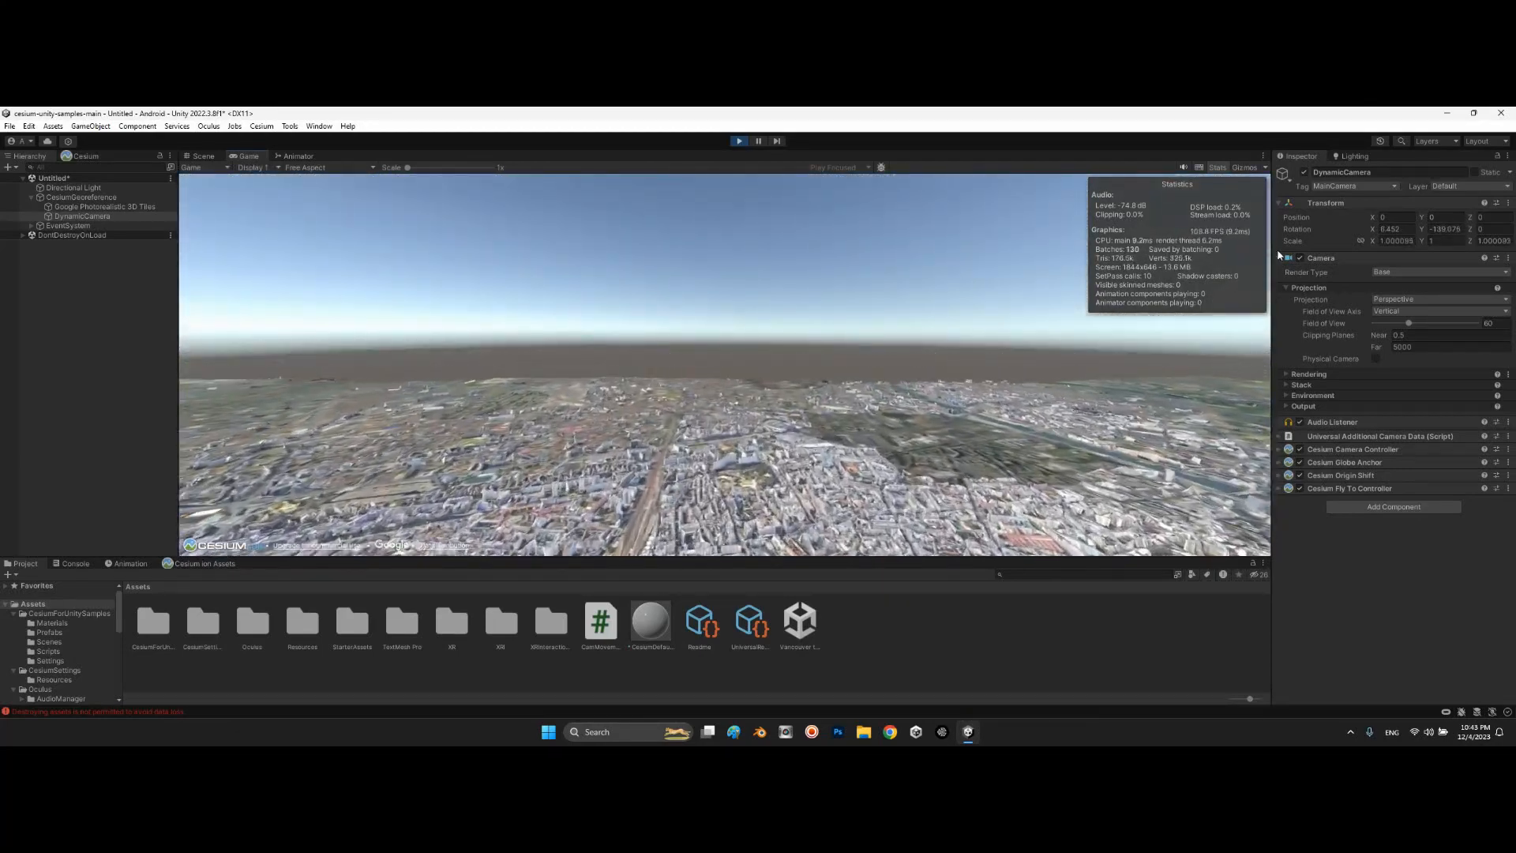
{"action": "key", "text": "w"}
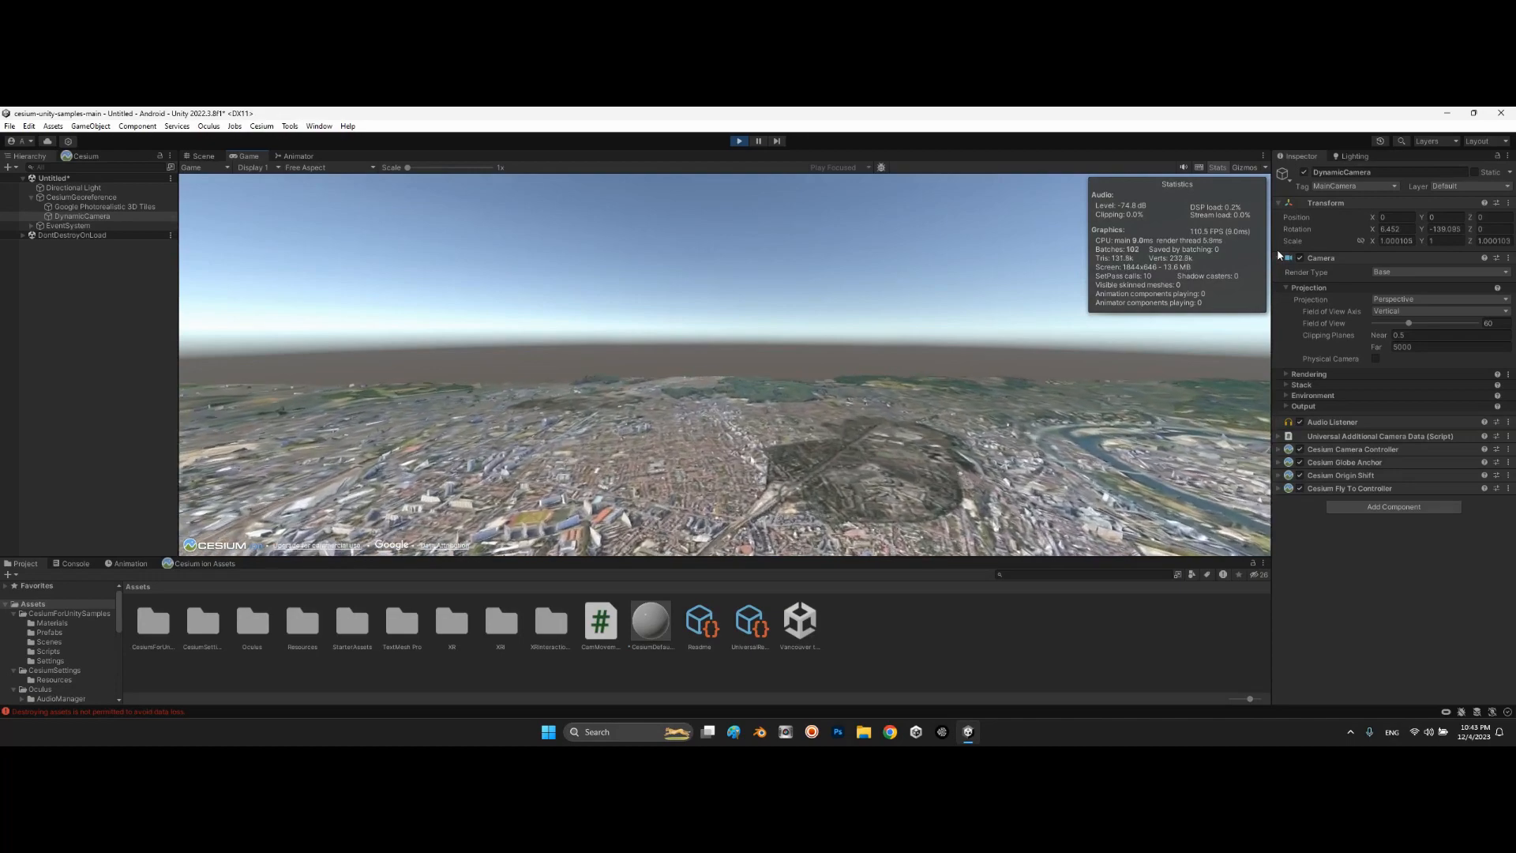
{"action": "key", "text": "w"}
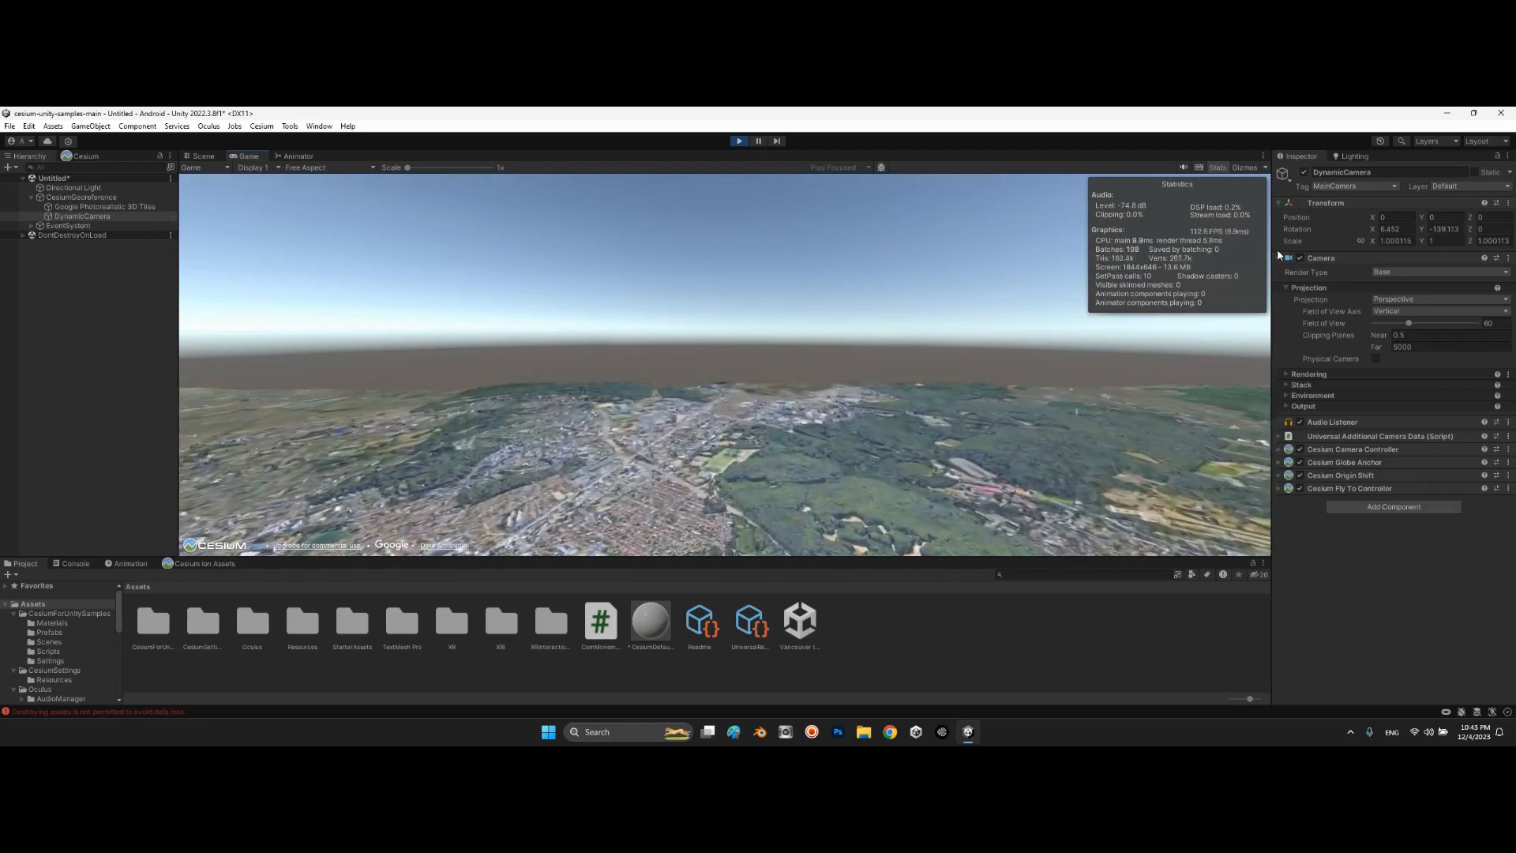
{"action": "key", "text": "w"}
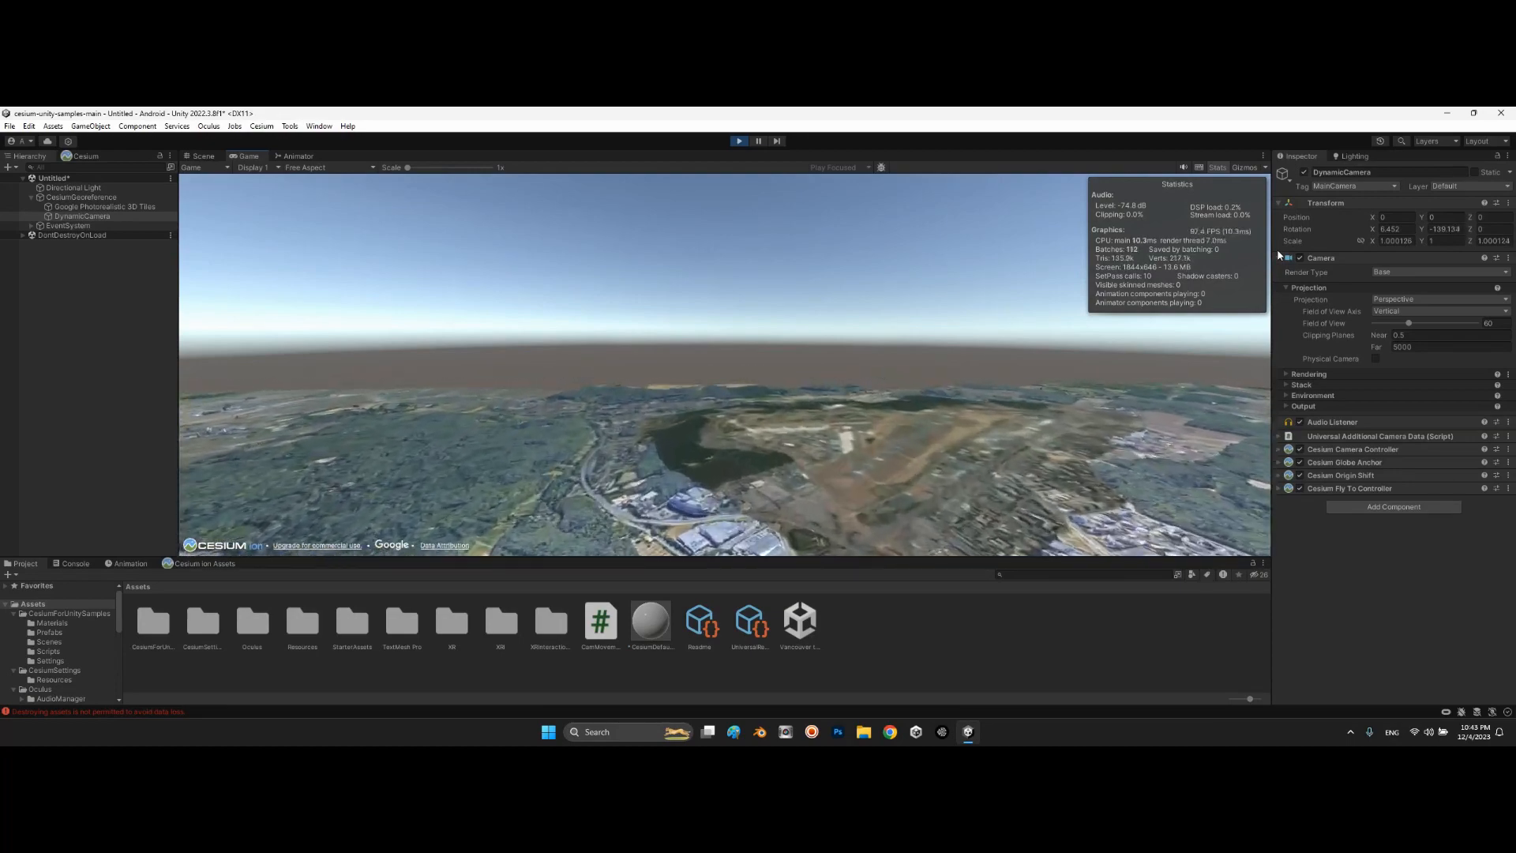
{"action": "key", "text": "w"}
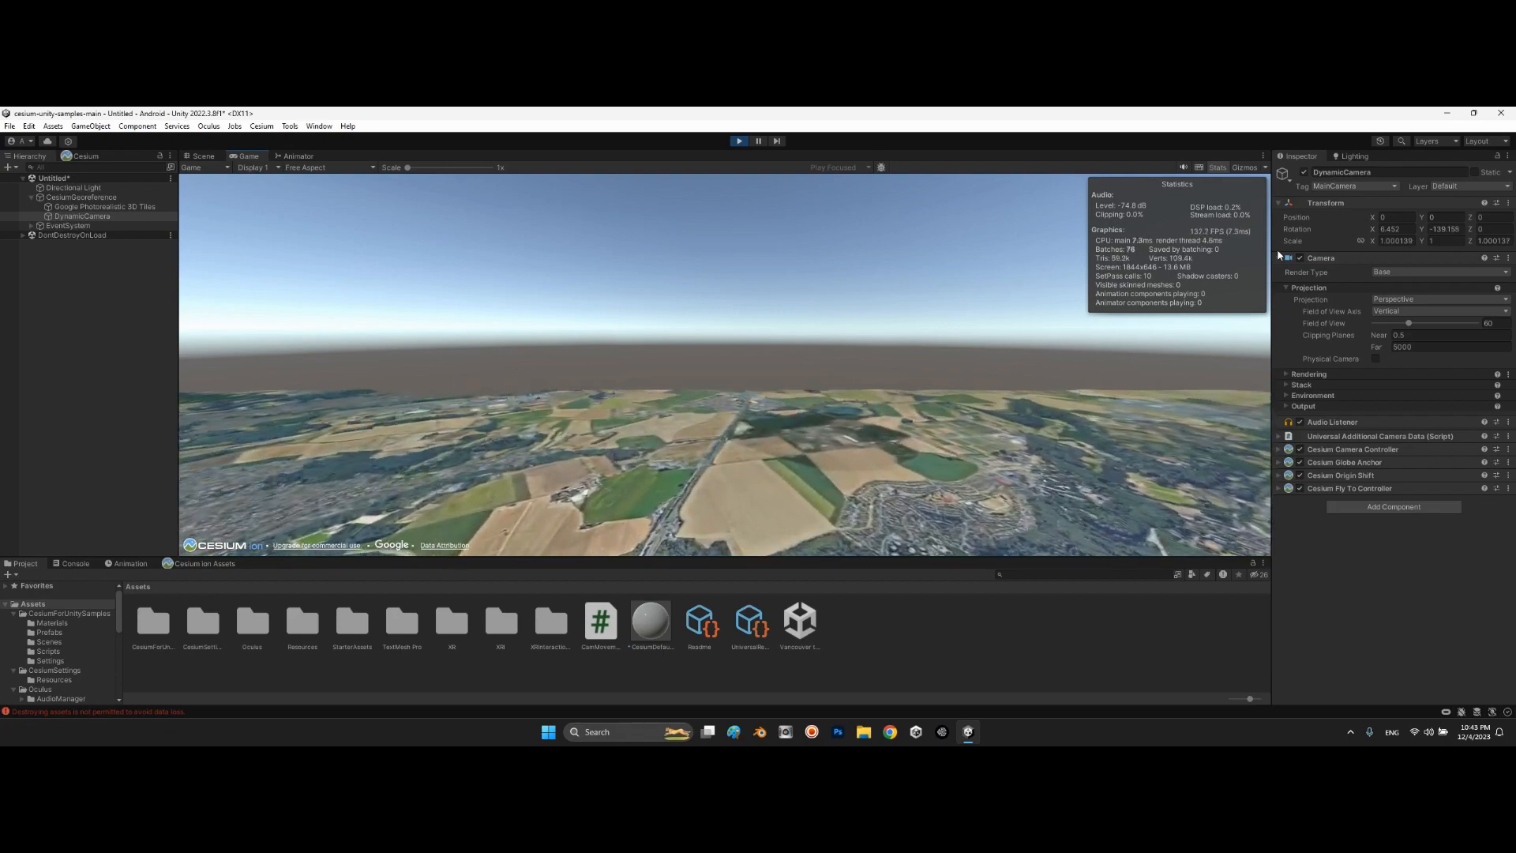
{"action": "key", "text": "w"}
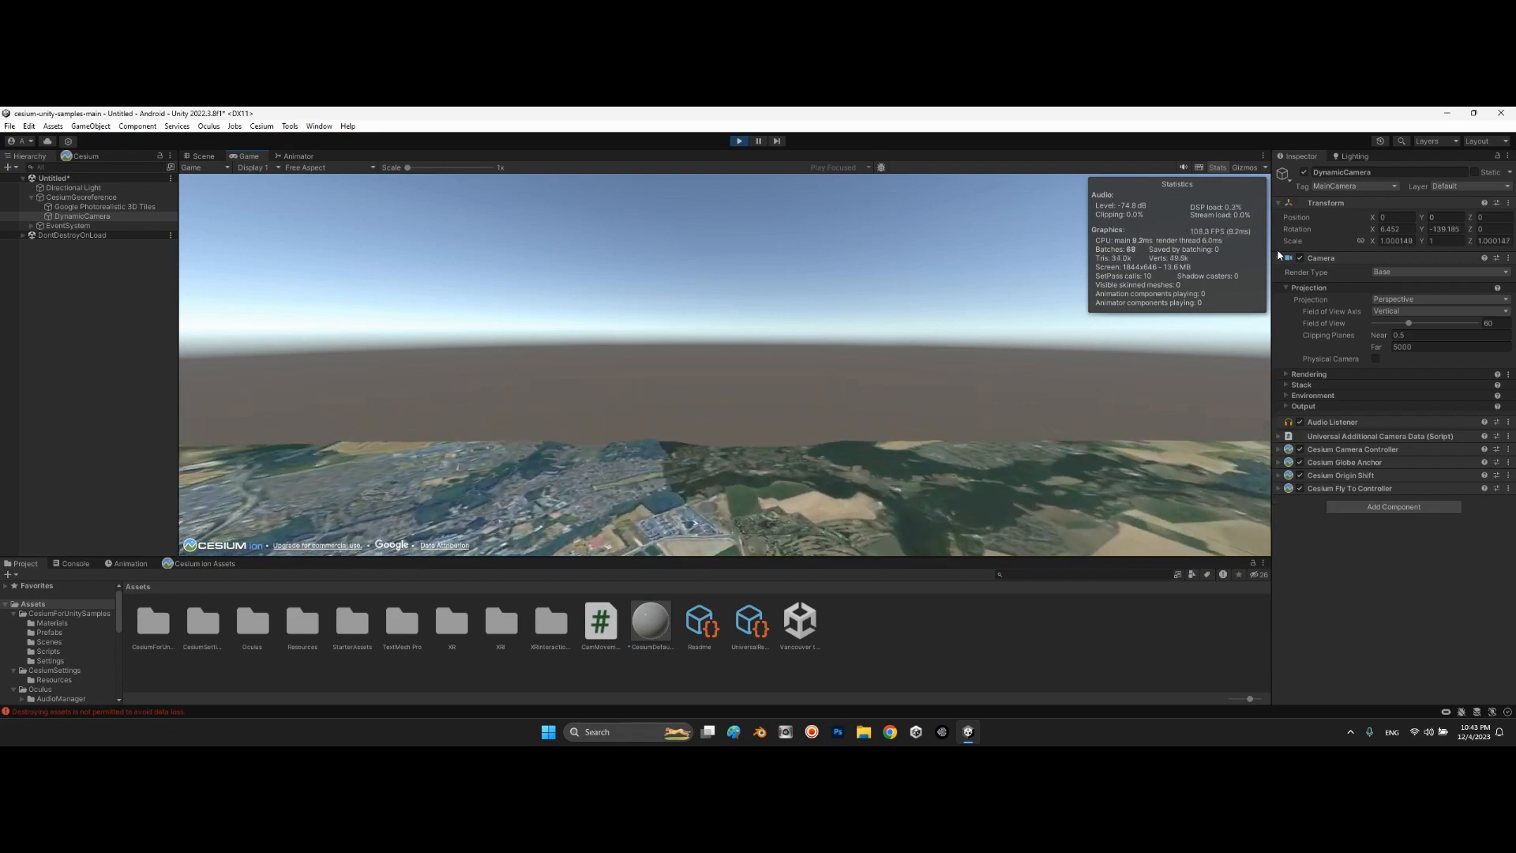
Descend over a suburban town to inspect the buildings and distant hills, rise over the fields, and stop Play mode
{"action": "key", "text": "w"}
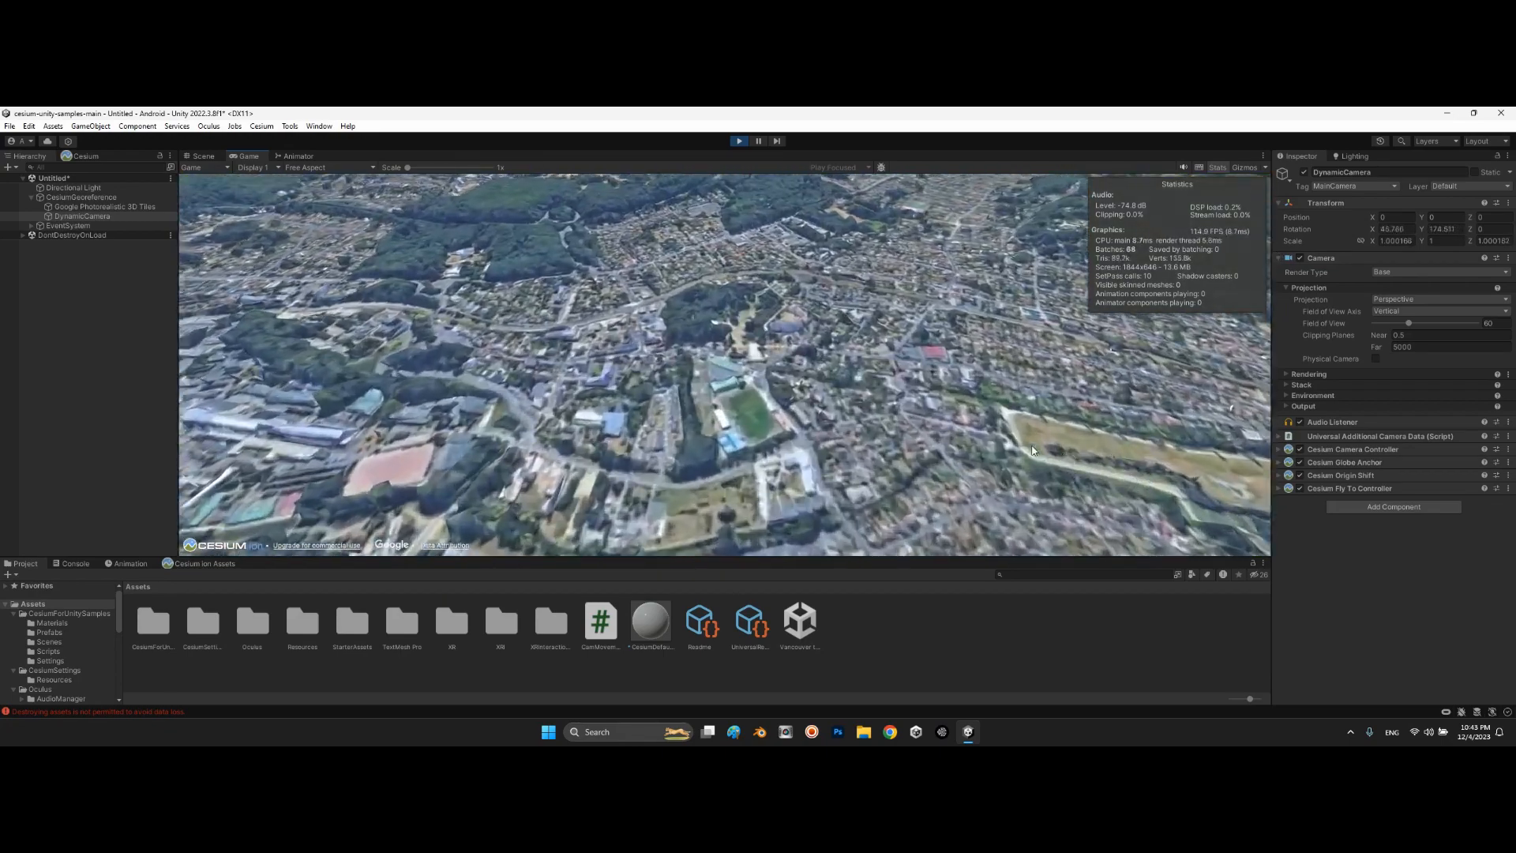
{"action": "key", "text": "w"}
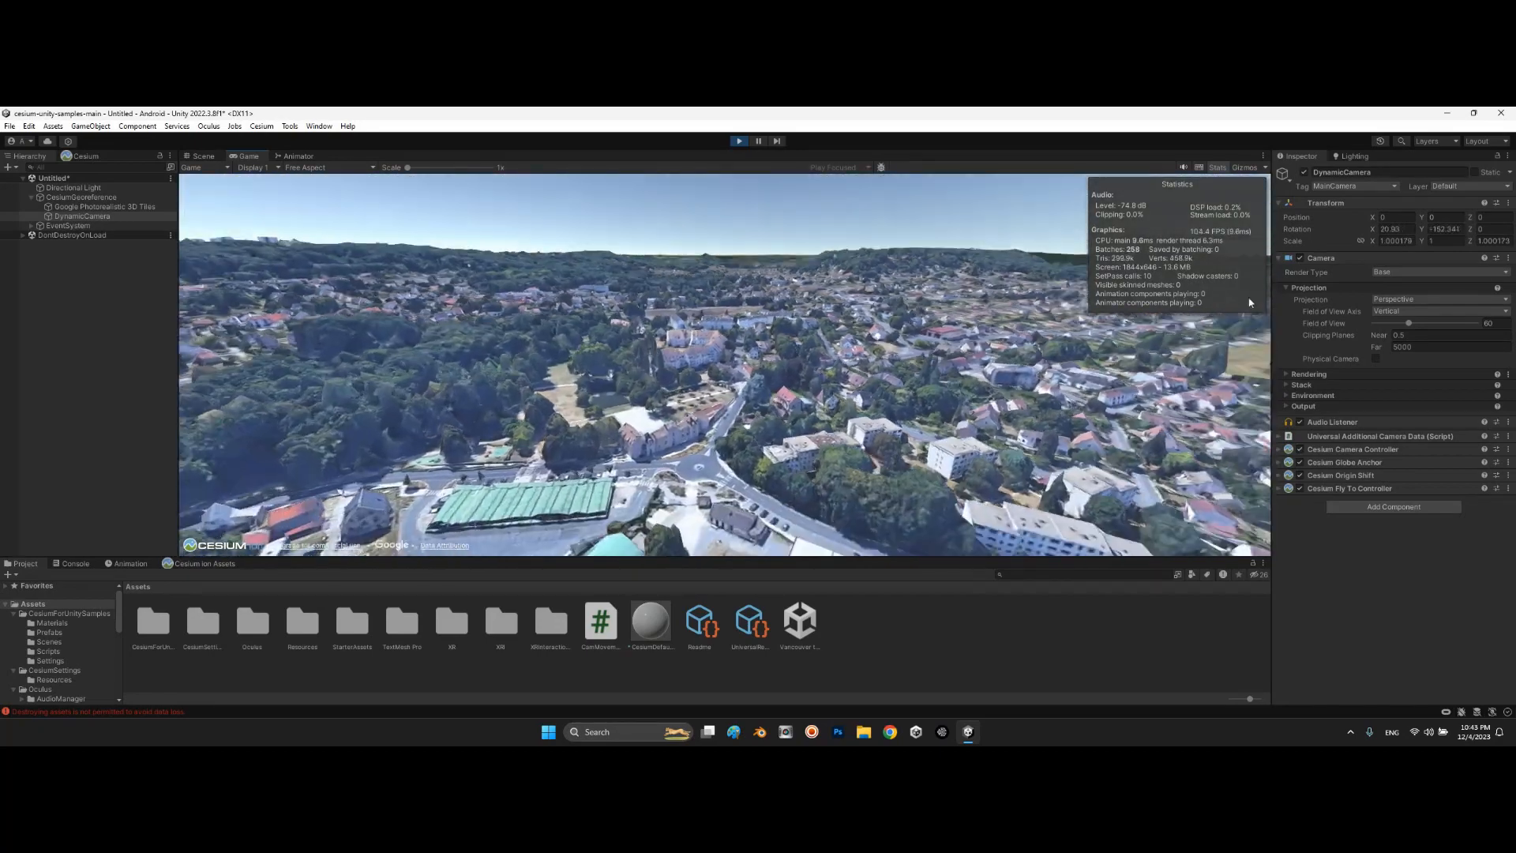
{"action": "key", "text": "w"}
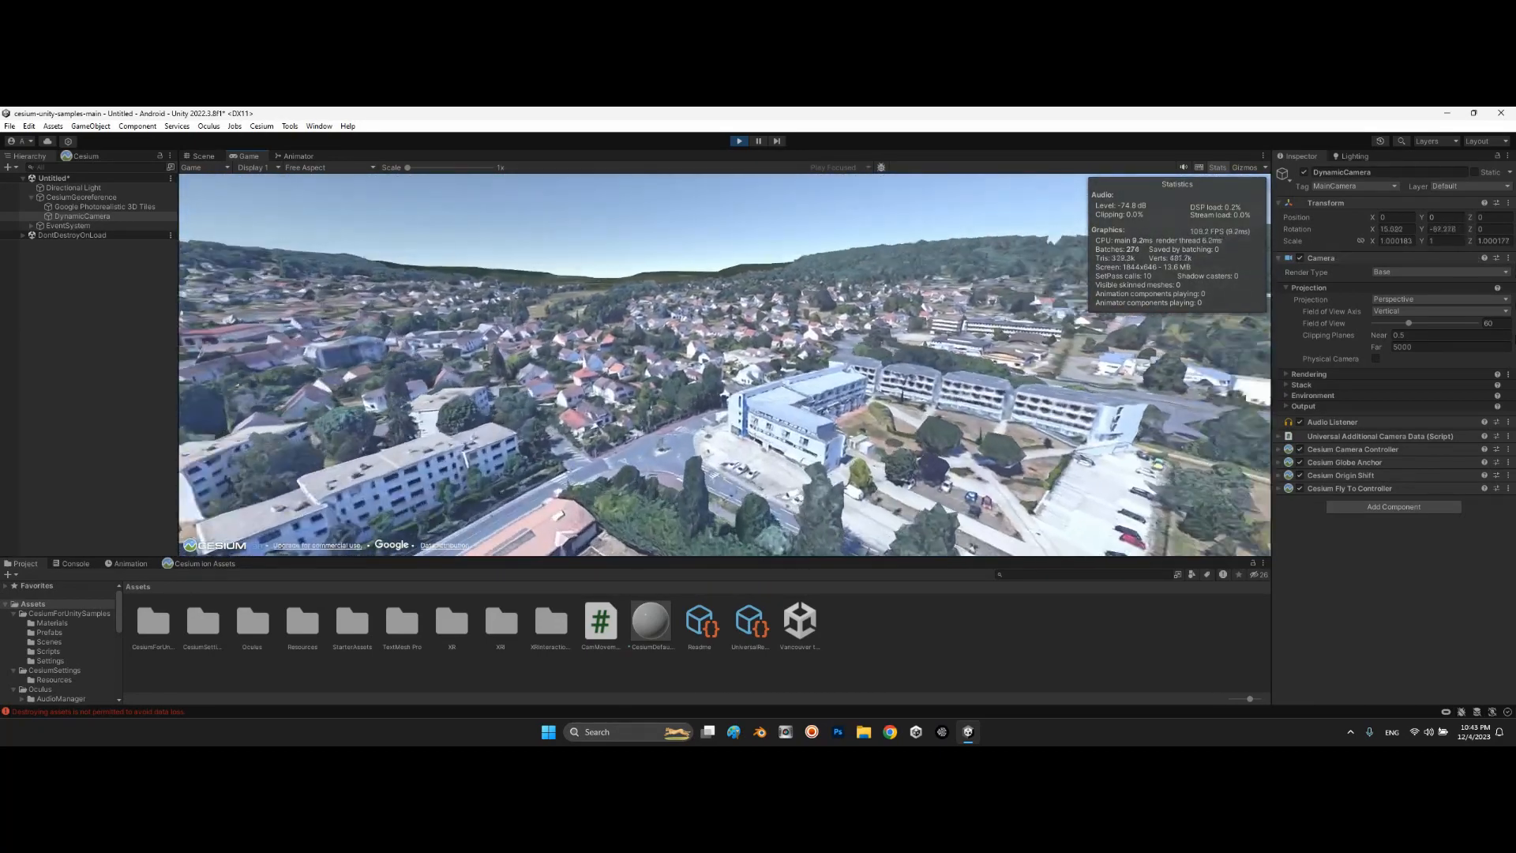
{"action": "key", "text": "w"}
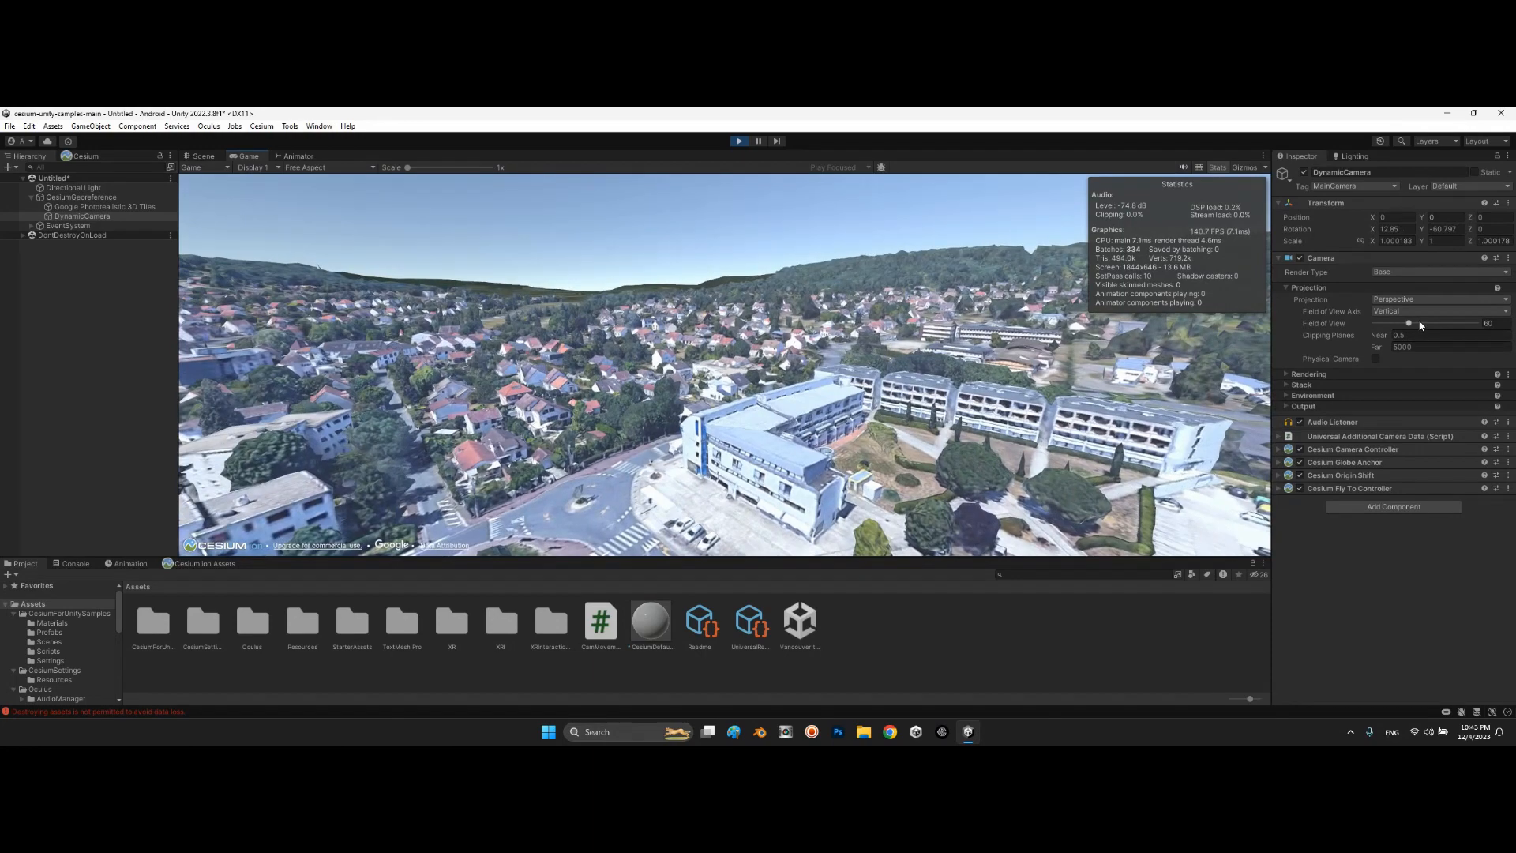
{"action": "key", "text": "w"}
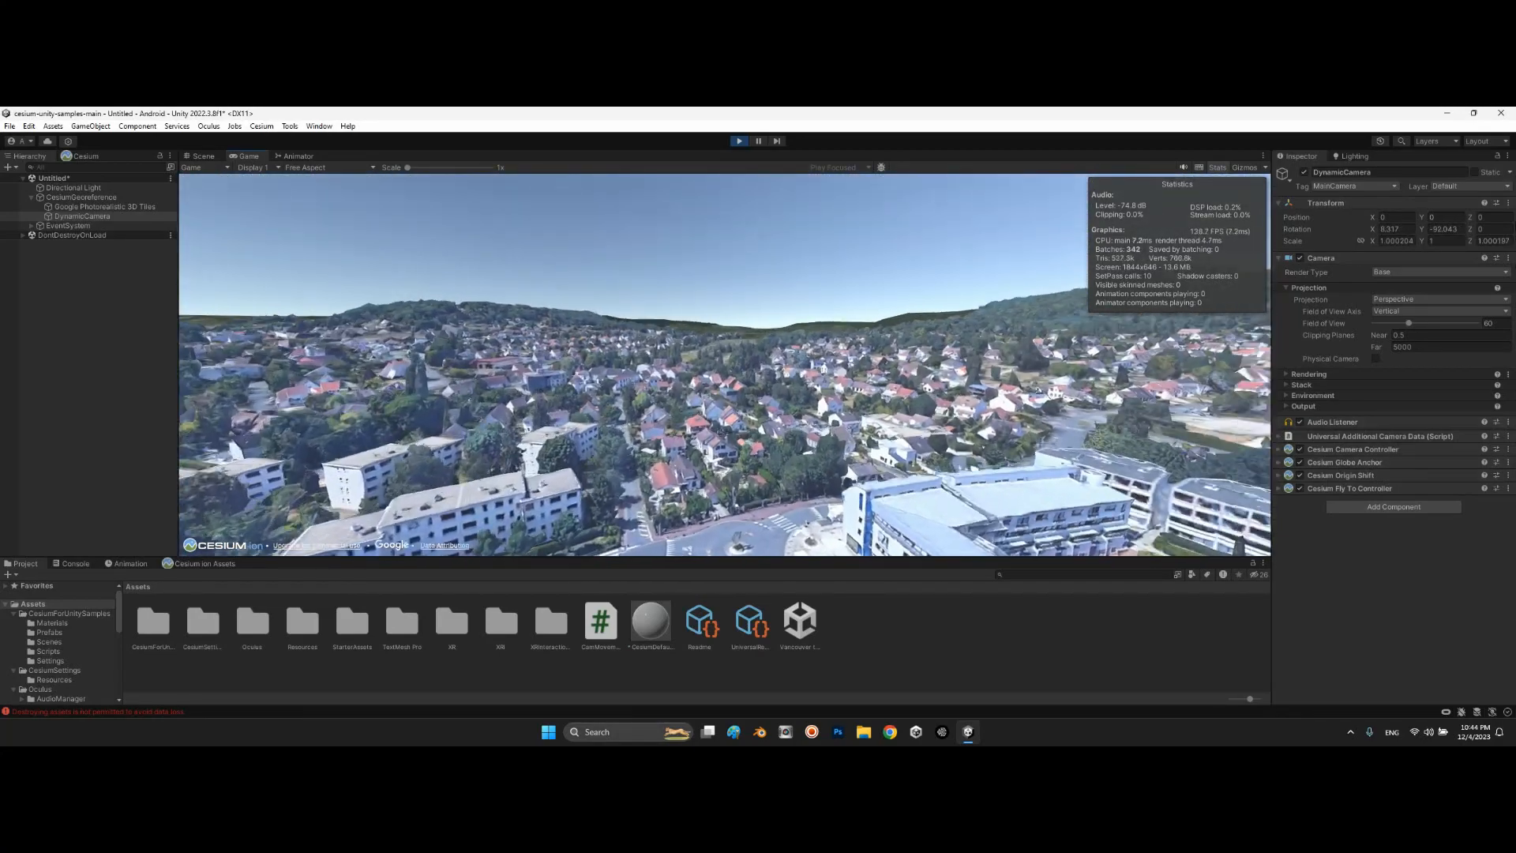
{"action": "key", "text": "e"}
{"action": "key", "text": "w"}
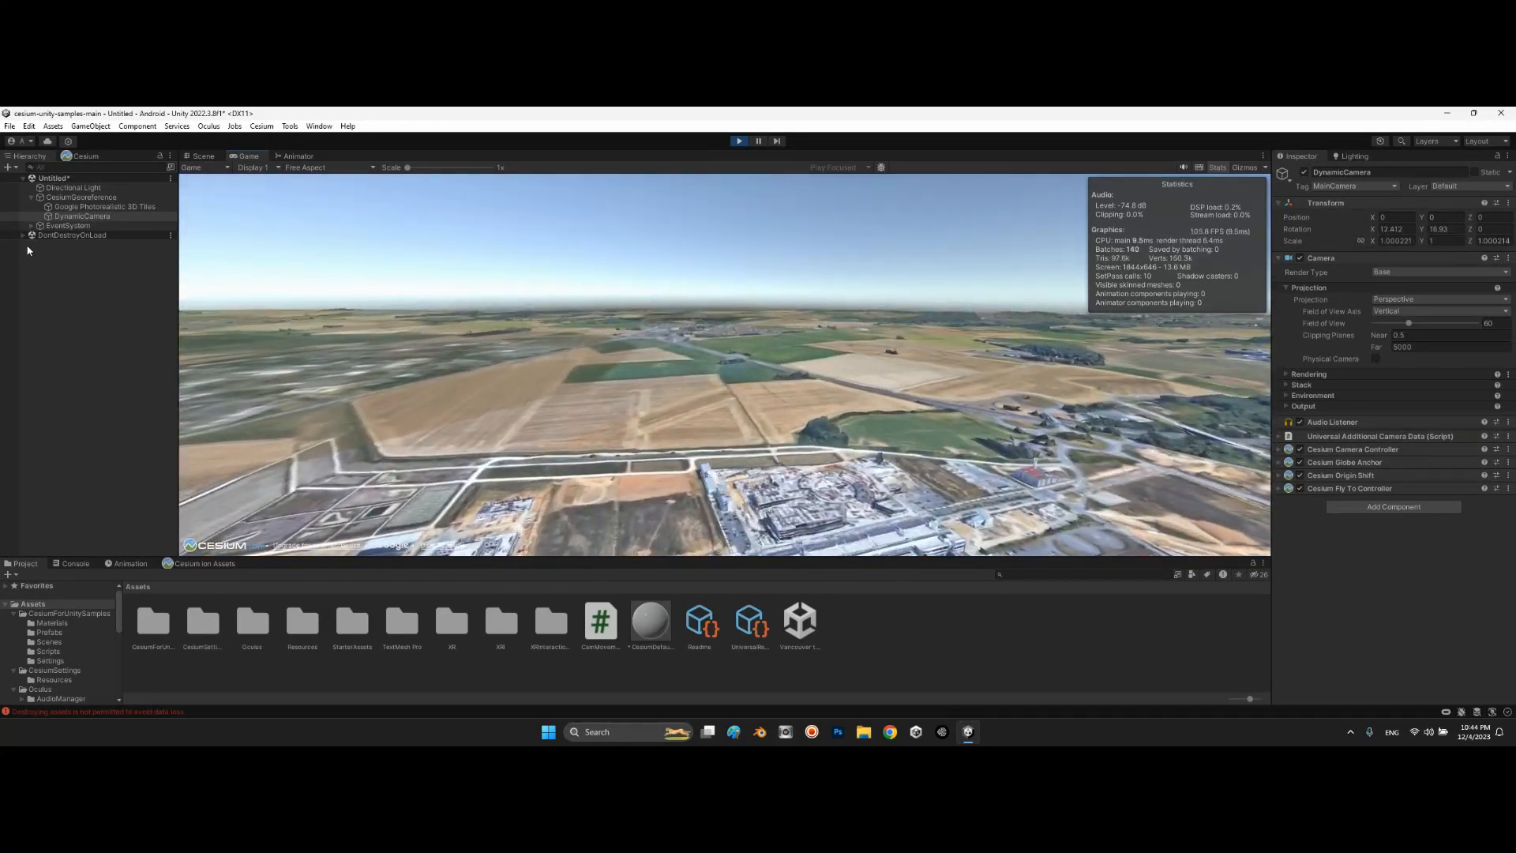
{"action": "left_click", "coordinate": [739, 142]}
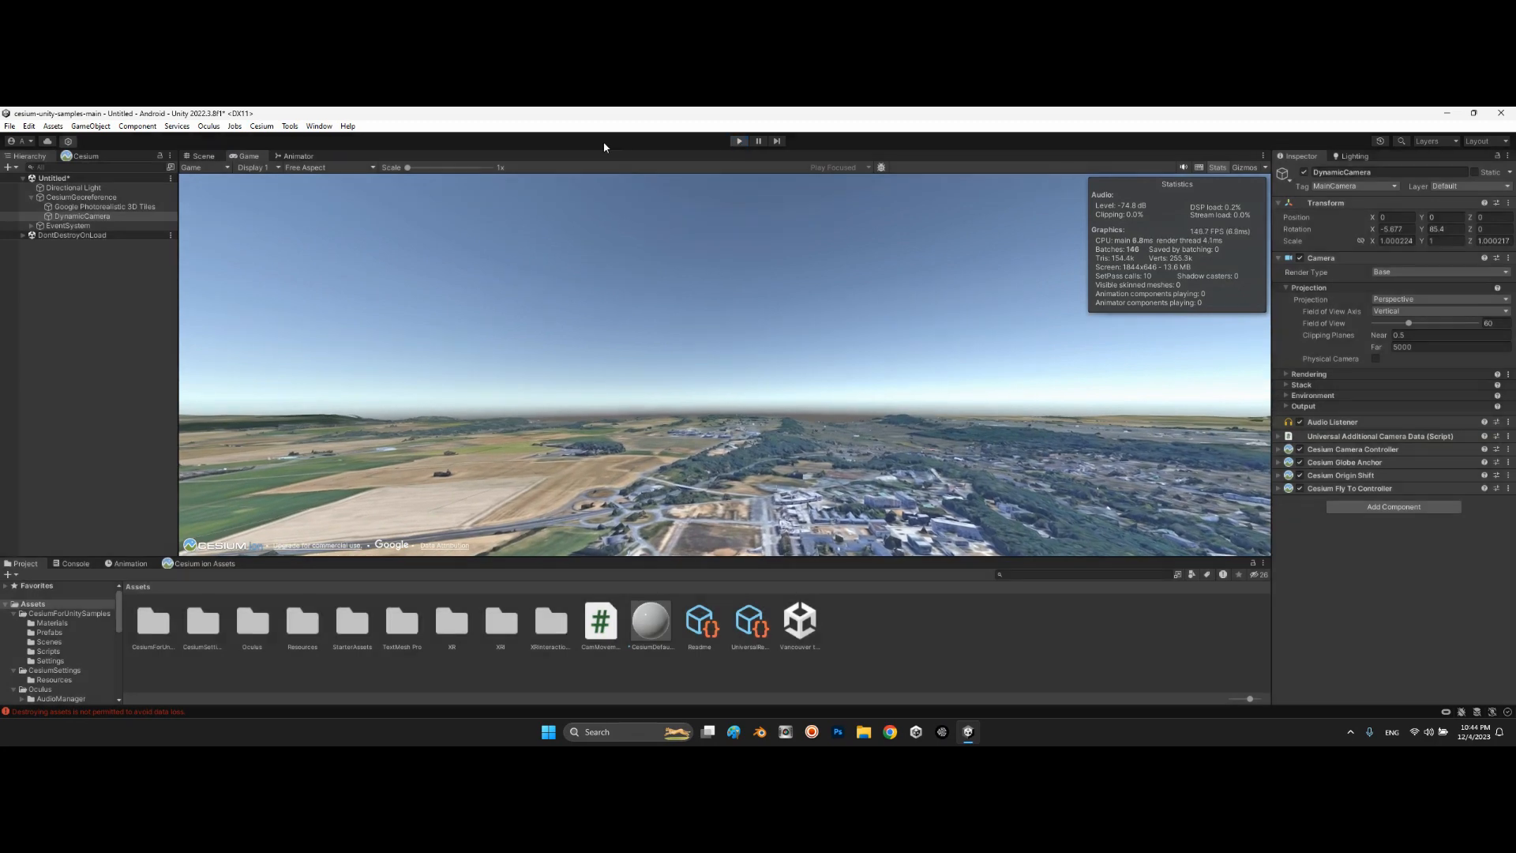